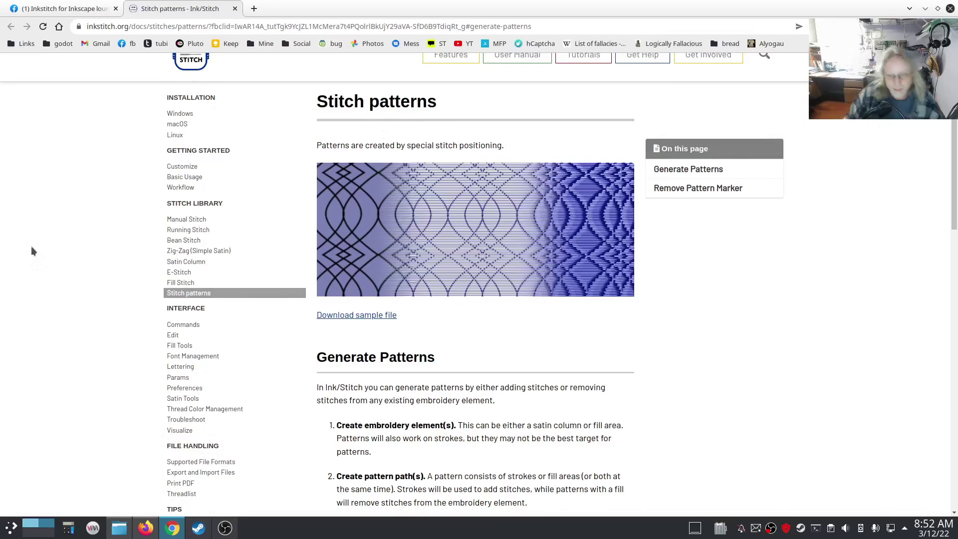
pyautogui.scroll(-9, 598, 339)
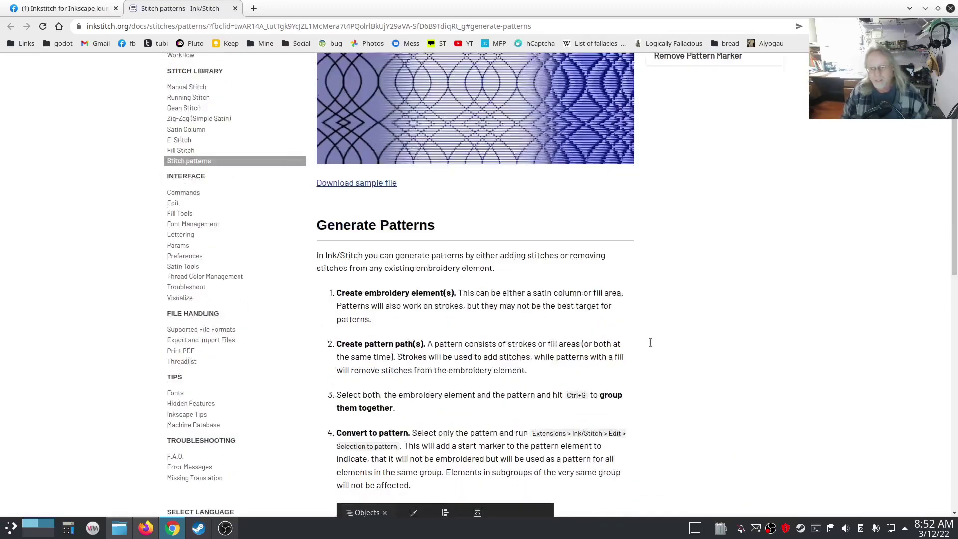
pyautogui.scroll(3, 660, 342)
pyautogui.scroll(5, 422, 303)
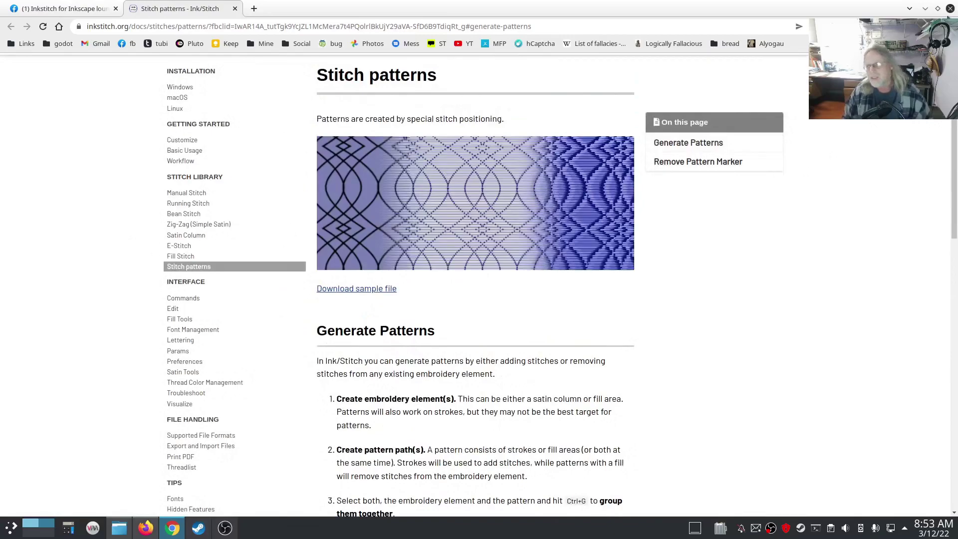
# Minimize the browser and launch Inkscape with a new document
pyautogui.click(924, 8)
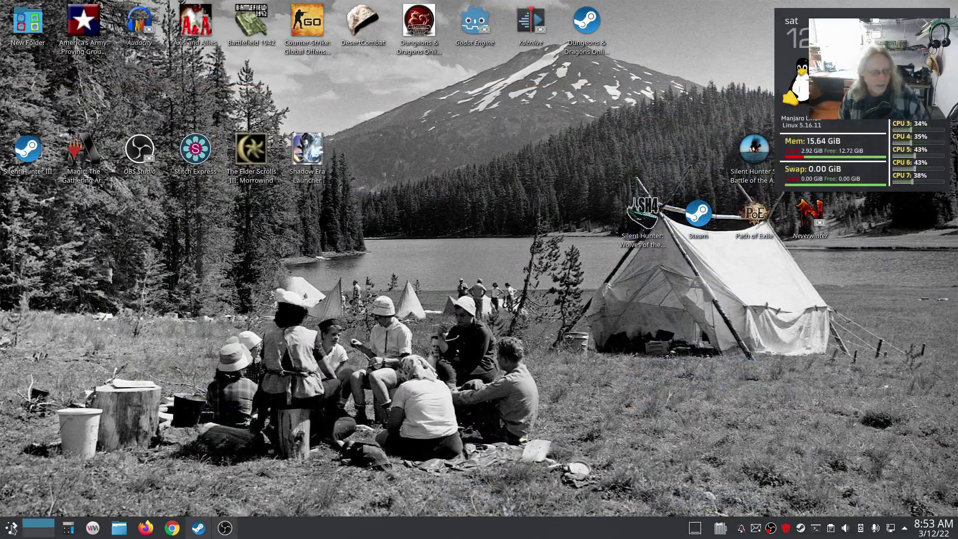
pyautogui.click(11, 527)
pyautogui.click(302, 409)
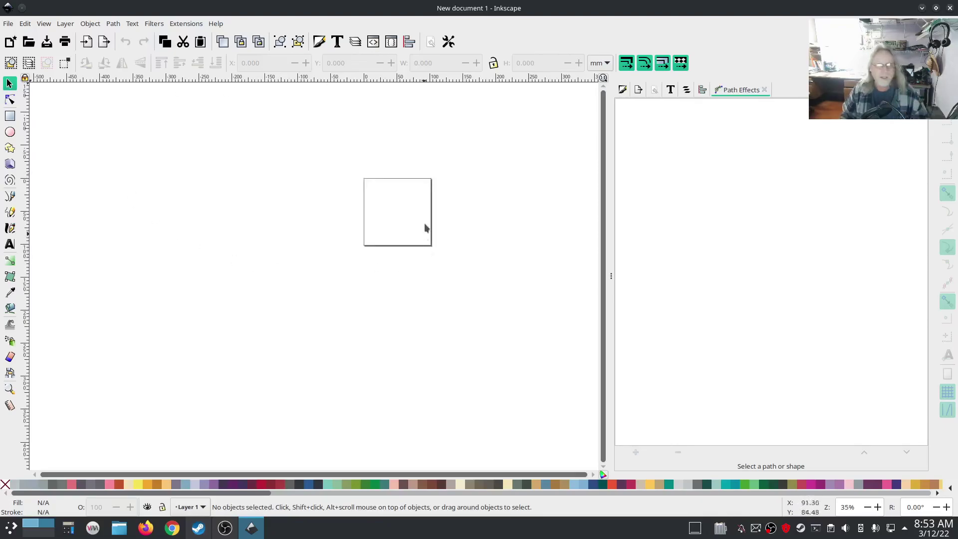
# Draw a black-filled rectangle about 81 × 75 mm inside the page, leaving a margin around it
pyautogui.scroll(6, 407, 190)
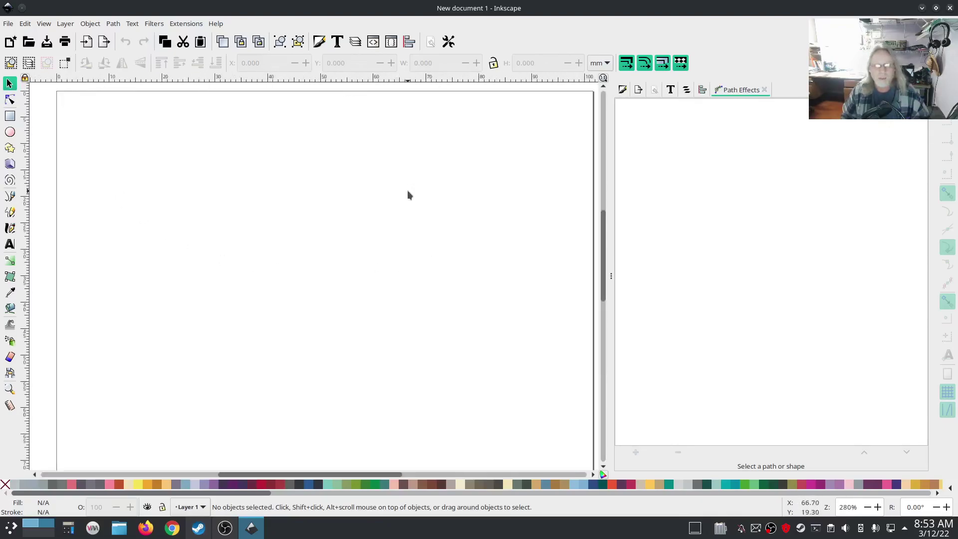
pyautogui.scroll(-2, 407, 190)
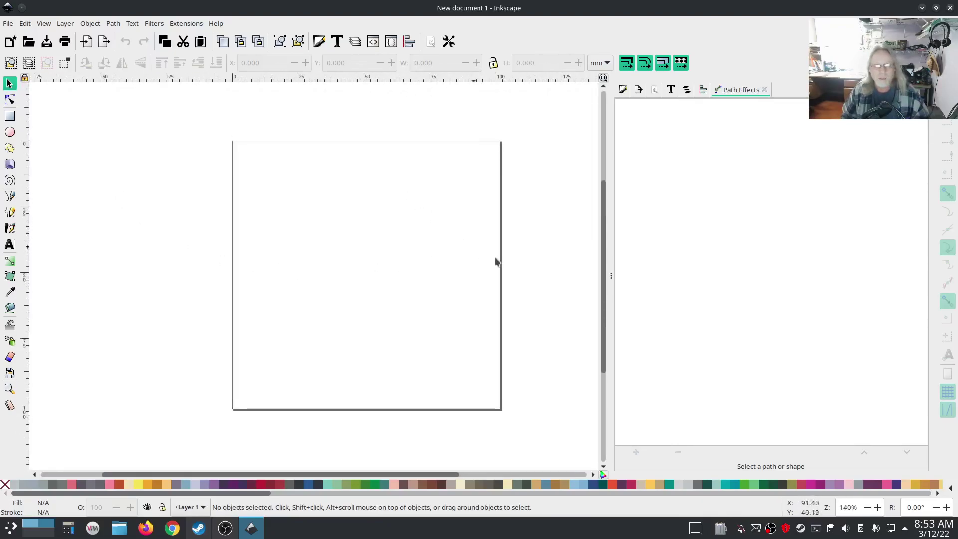
pyautogui.click(10, 116)
pyautogui.moveTo(259, 173); pyautogui.dragTo(474, 370)
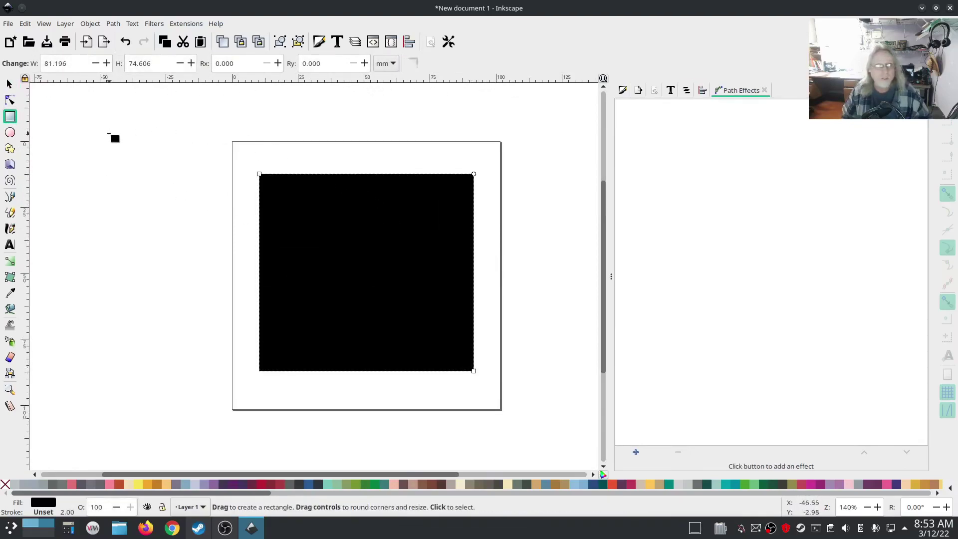
pyautogui.click(10, 84)
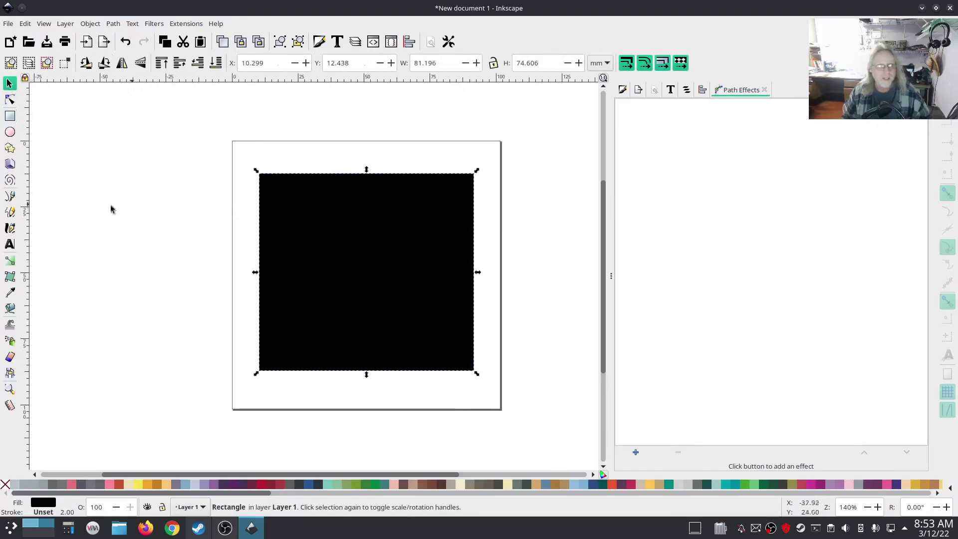
# Draw a 20-turn spiral about 167 × 165 mm and move its centre over the upper-left part of the rectangle
pyautogui.click(10, 179)
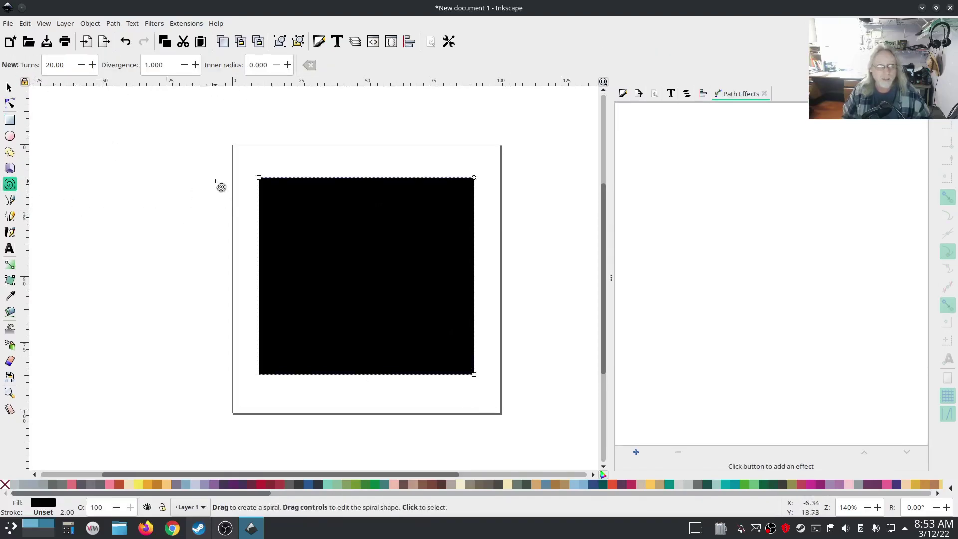
pyautogui.moveTo(231, 182); pyautogui.dragTo(397, 332)
pyautogui.press('s')
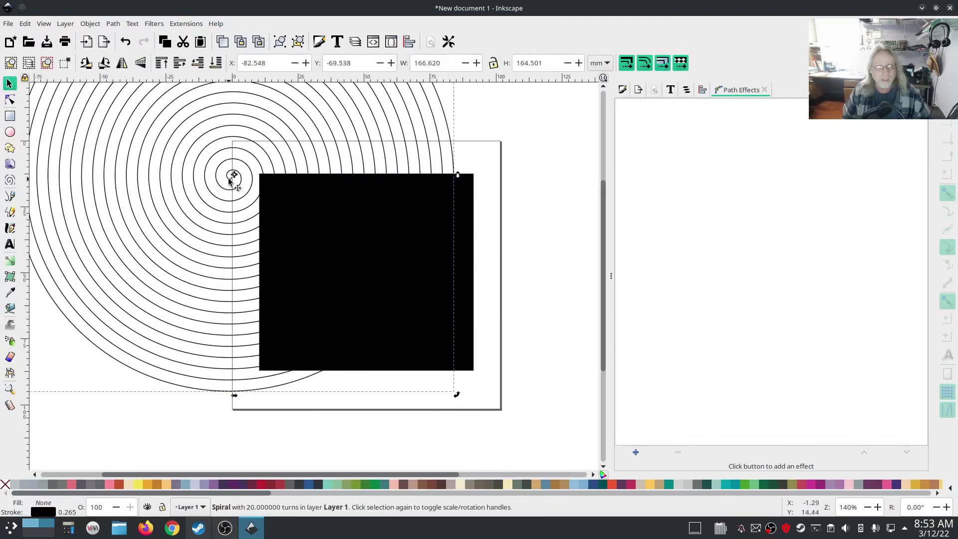
pyautogui.moveTo(229, 180); pyautogui.dragTo(296, 232)
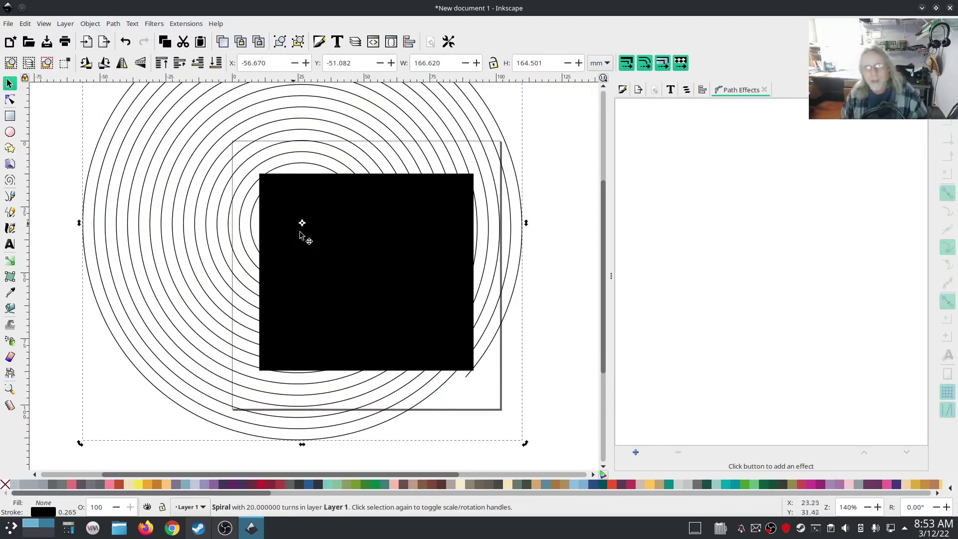
# Select only the rectangle through the object list and open it in the Ink/Stitch Simulator / Realistic Preview
pyautogui.click(305, 253)
pyautogui.click(372, 248)
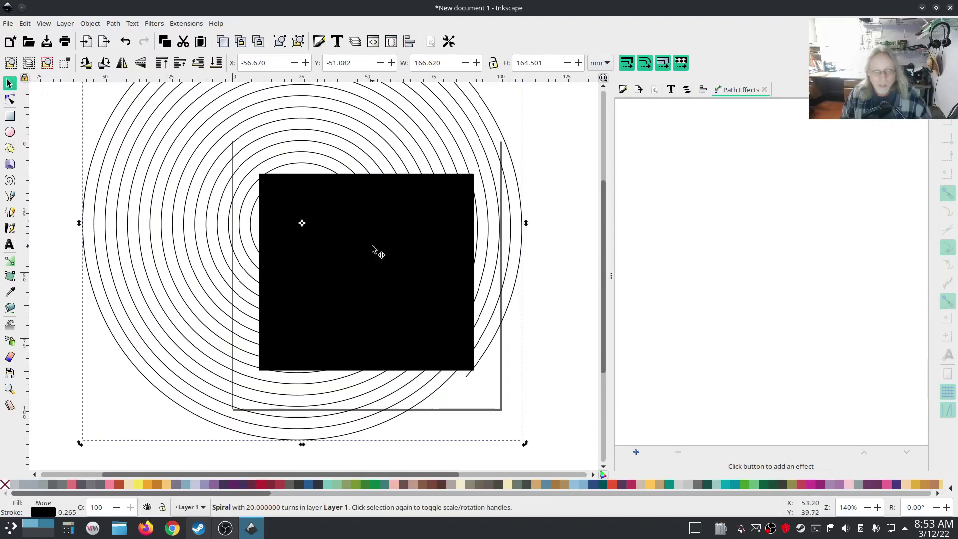
pyautogui.click(688, 90)
pyautogui.click(719, 148)
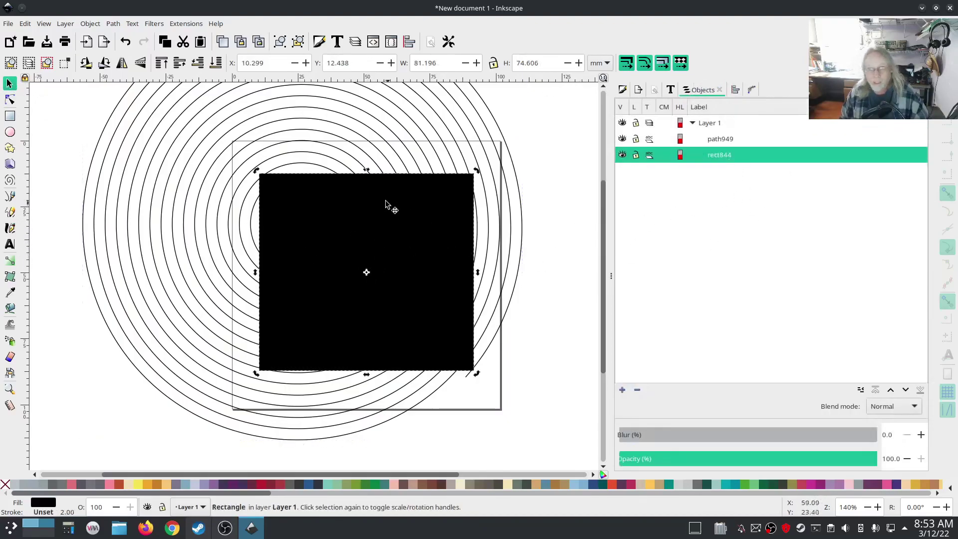
pyautogui.click(187, 24)
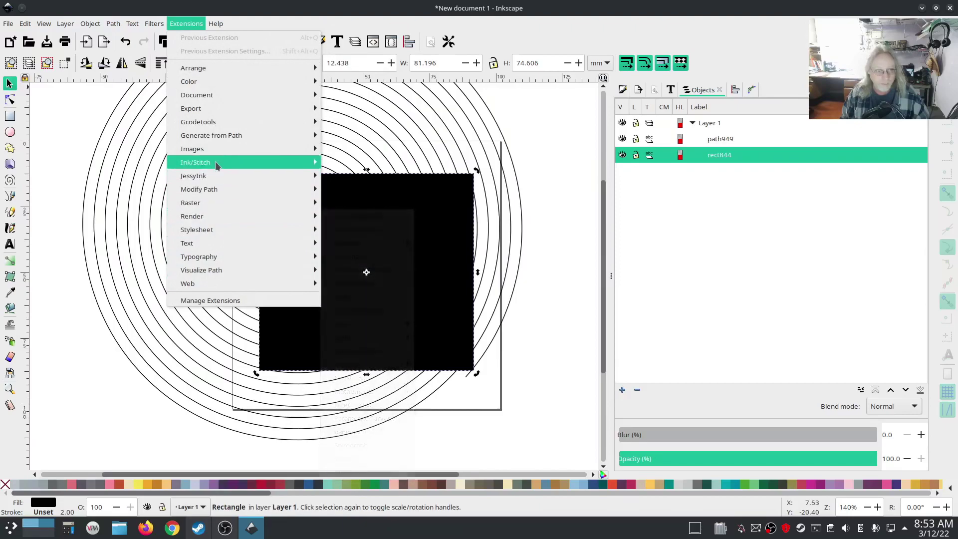
pyautogui.moveTo(214, 160)
pyautogui.moveTo(372, 317)
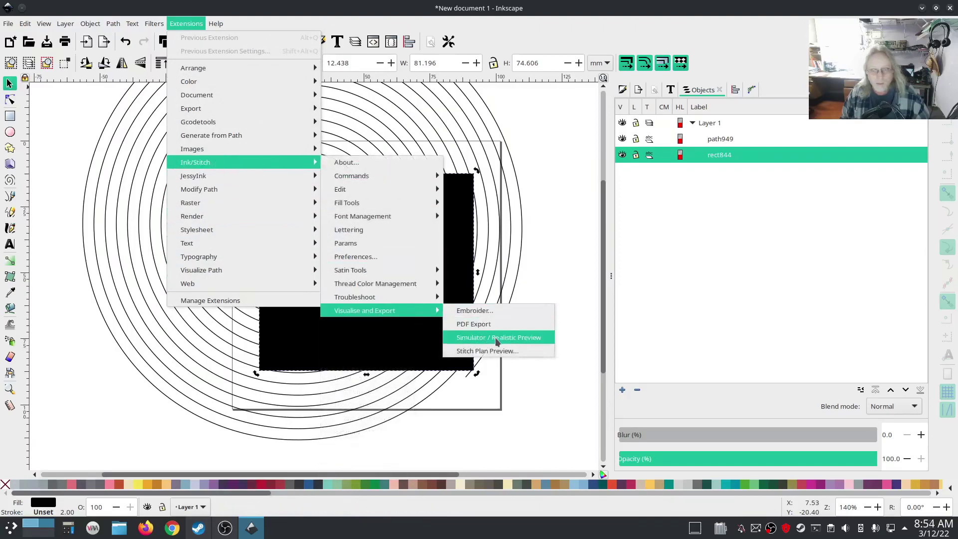
pyautogui.click(495, 337)
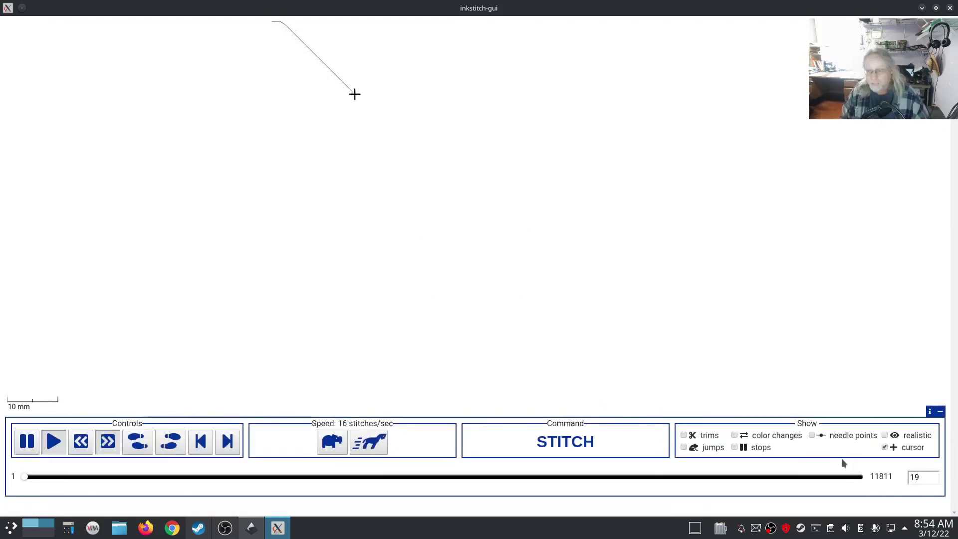
# Speed the simulation up to 32 stitches/sec, advance it to the last stitch in realistic view, and close the simulator
pyautogui.press('Up')
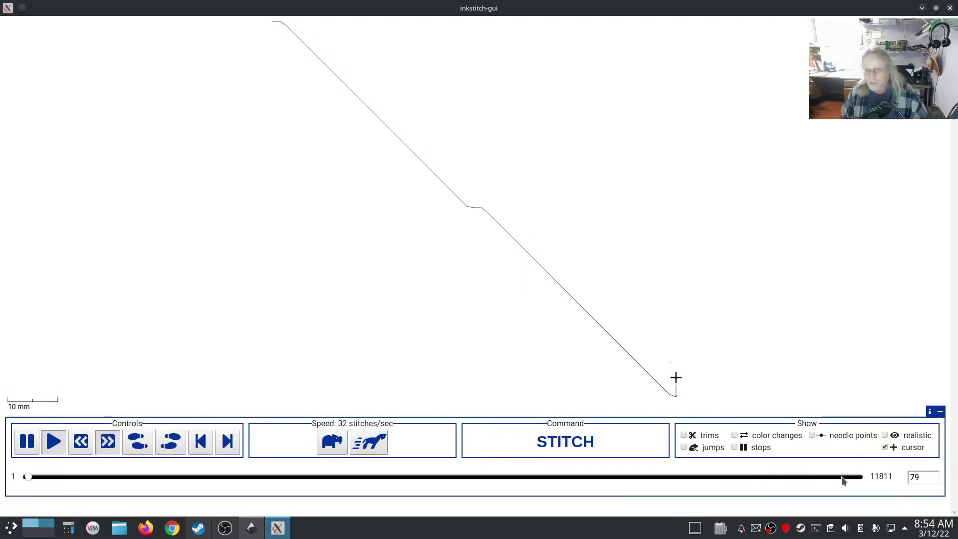
pyautogui.click(854, 477)
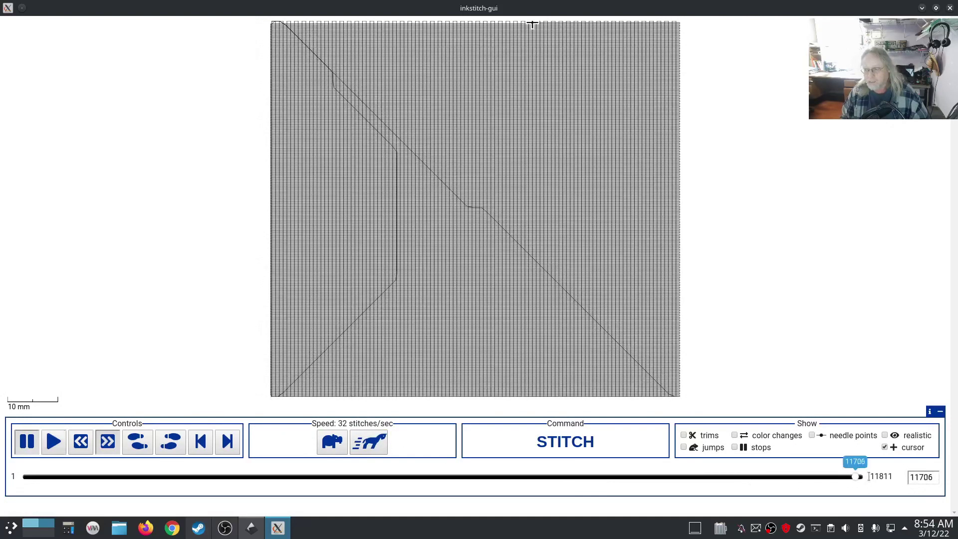
pyautogui.click(869, 476)
pyautogui.click(885, 435)
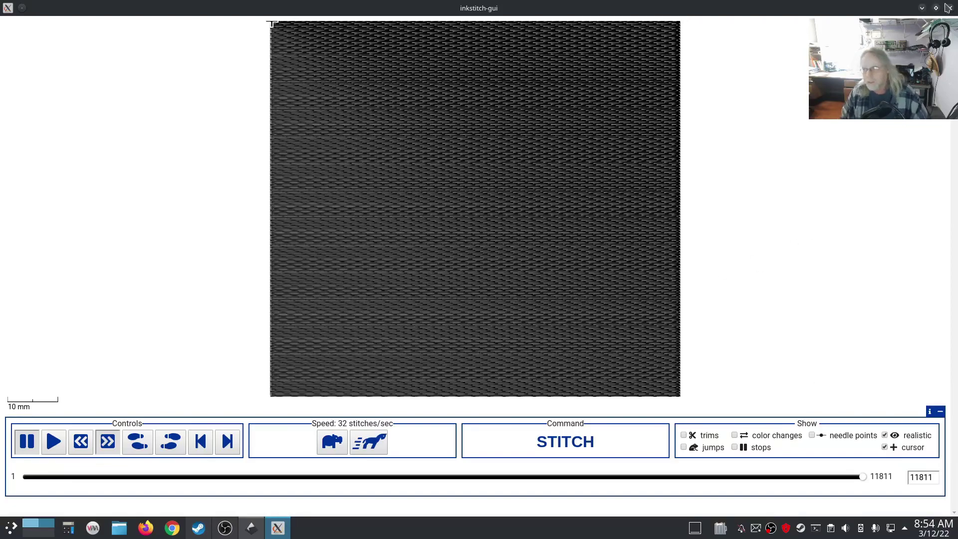
pyautogui.click(949, 8)
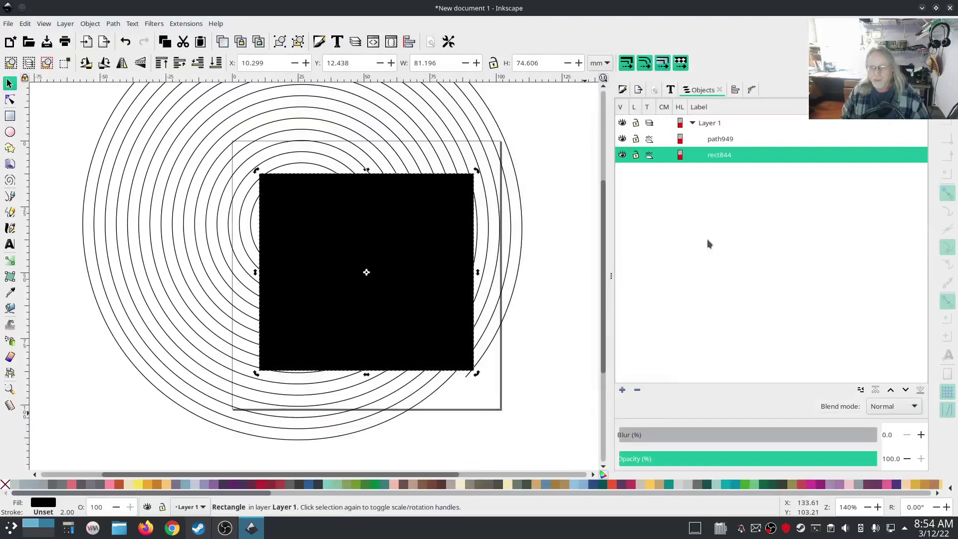
# Group the spiral and the rectangle together and expand the new group in the object list
pyautogui.click(723, 139)
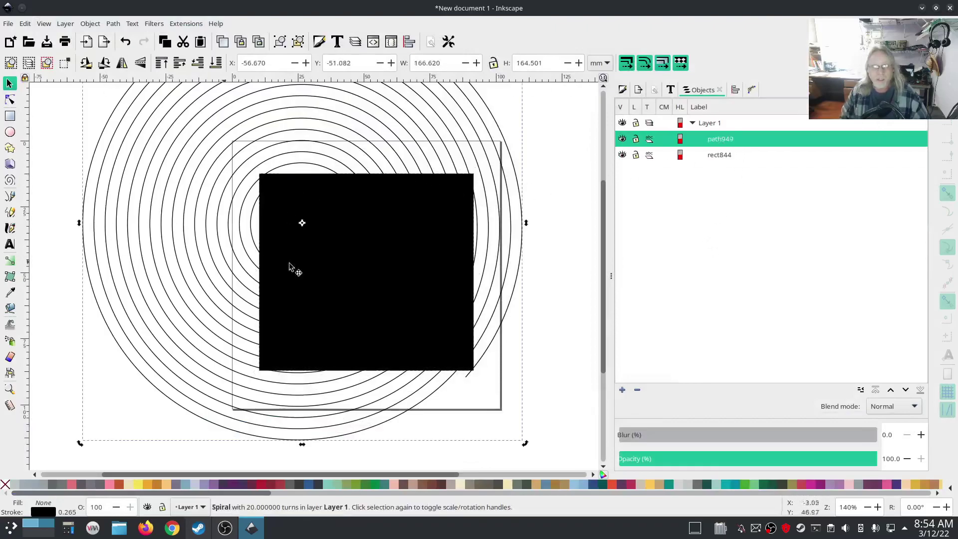
pyautogui.keyDown('shift'); pyautogui.click(722, 154); pyautogui.keyUp('shift')
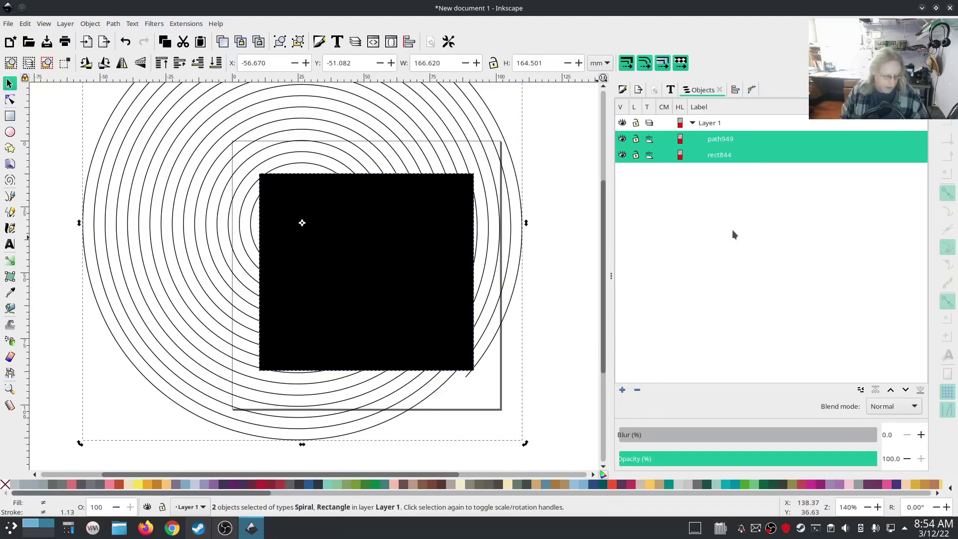
pyautogui.rightClick(722, 155)
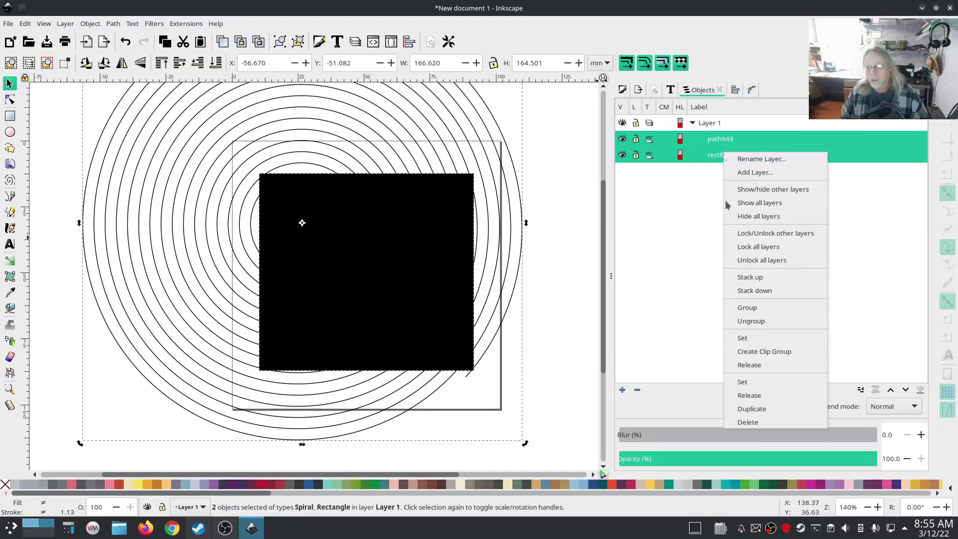
pyautogui.click(747, 307)
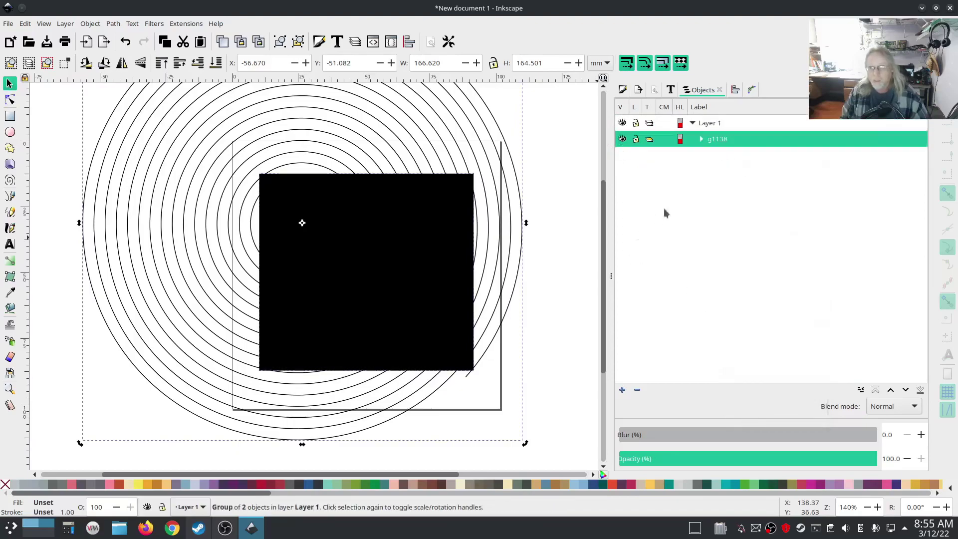
pyautogui.click(701, 139)
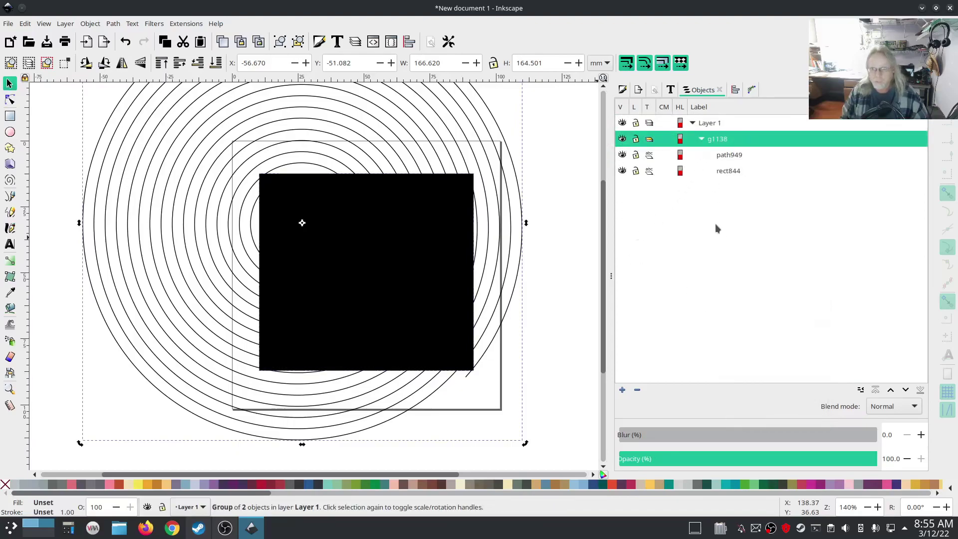
pyautogui.click(546, 269)
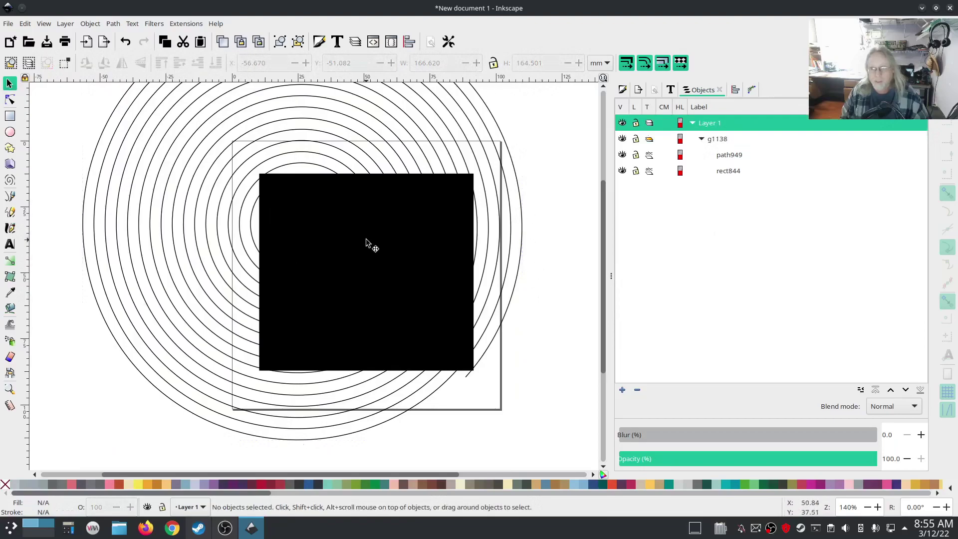
# Select only the spiral inside the group and convert it to a stitch pattern with Ink/Stitch's Selection to pattern
pyautogui.click(723, 156)
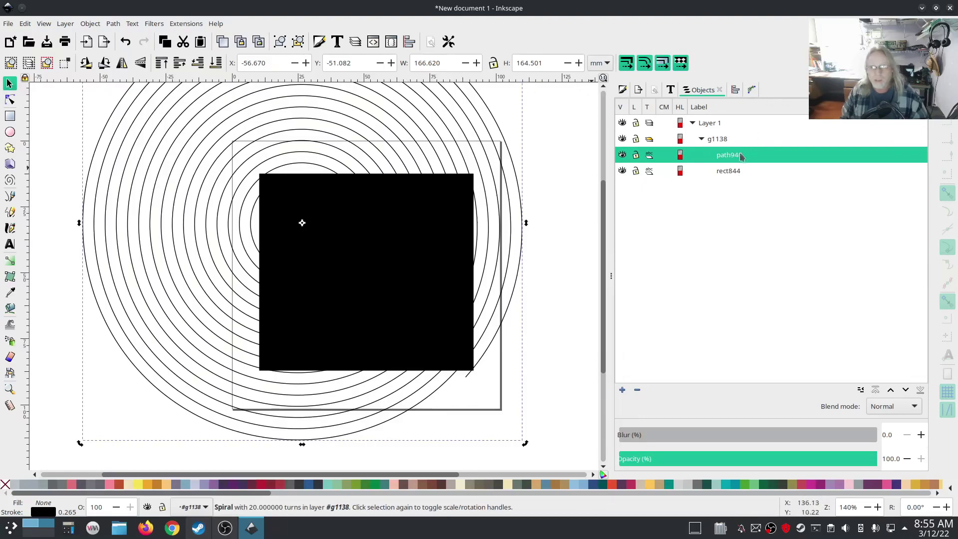
pyautogui.click(192, 24)
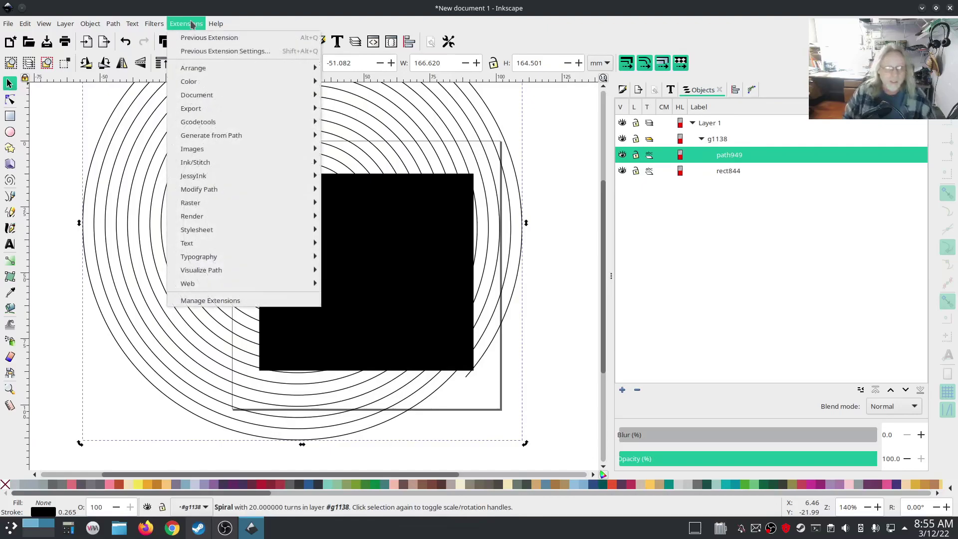
pyautogui.moveTo(222, 166)
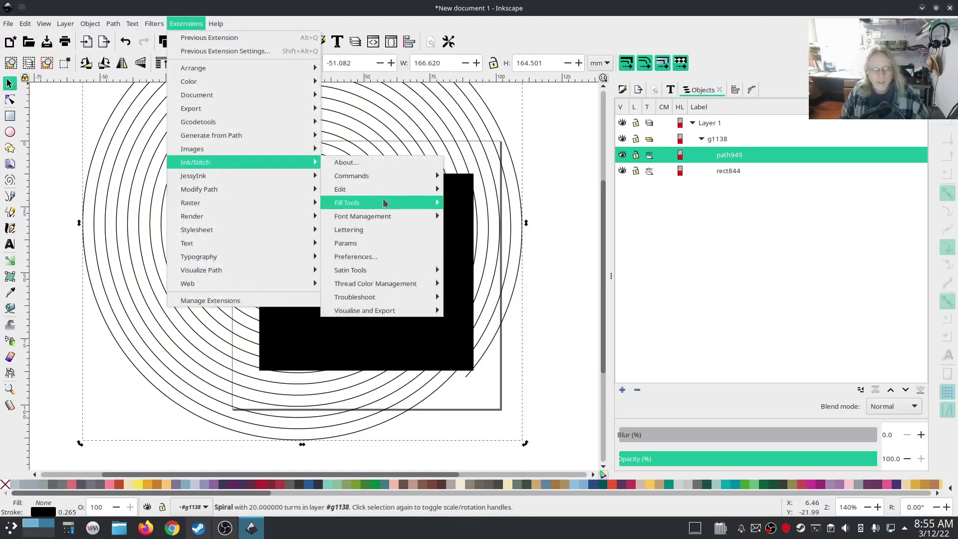
pyautogui.moveTo(381, 217)
pyautogui.moveTo(379, 192)
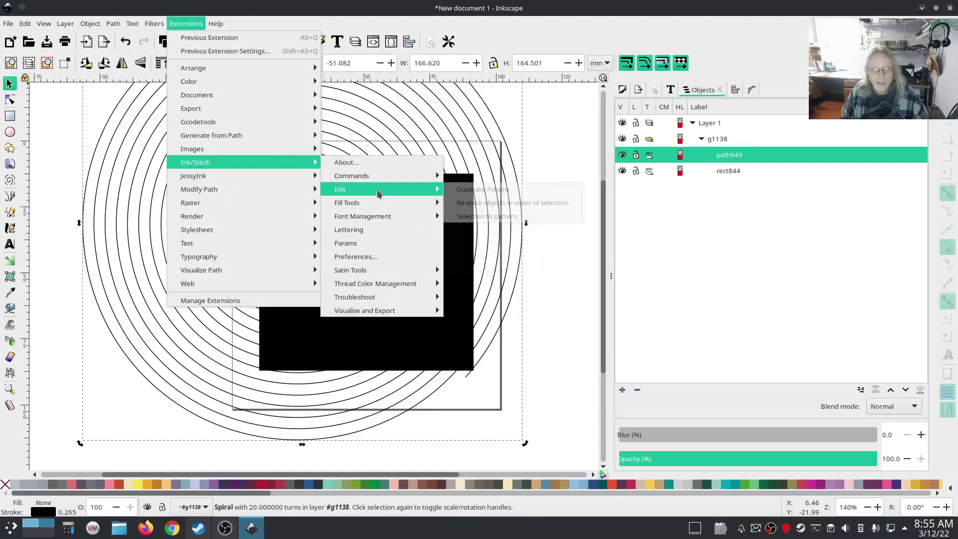
pyautogui.click(491, 219)
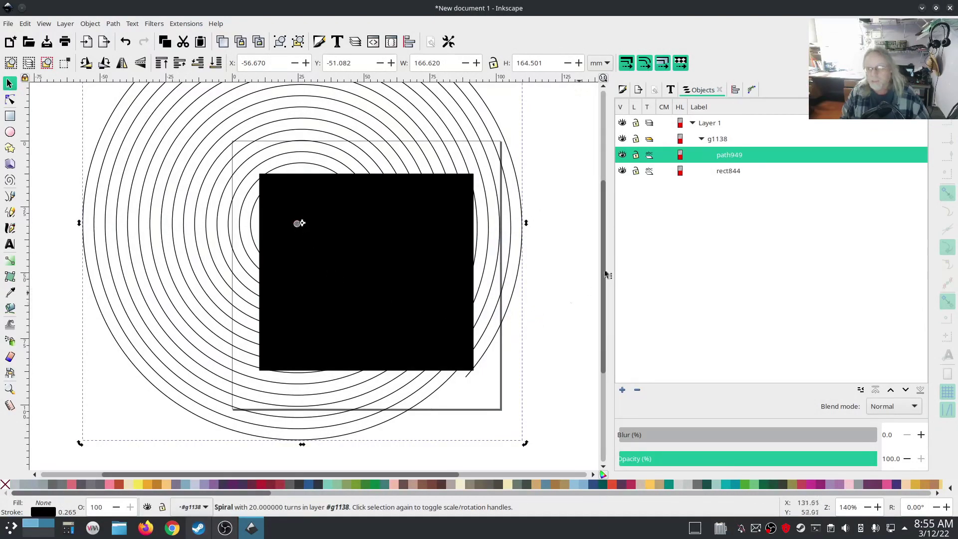
# Hide the spiral in the group and open only the rectangle in the Ink/Stitch Simulator / Realistic Preview
pyautogui.click(622, 155)
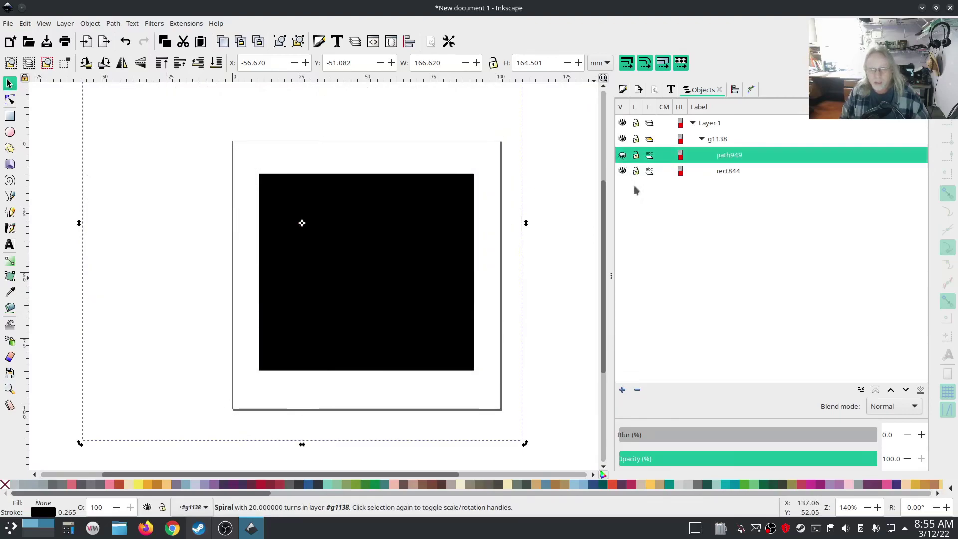
pyautogui.click(735, 171)
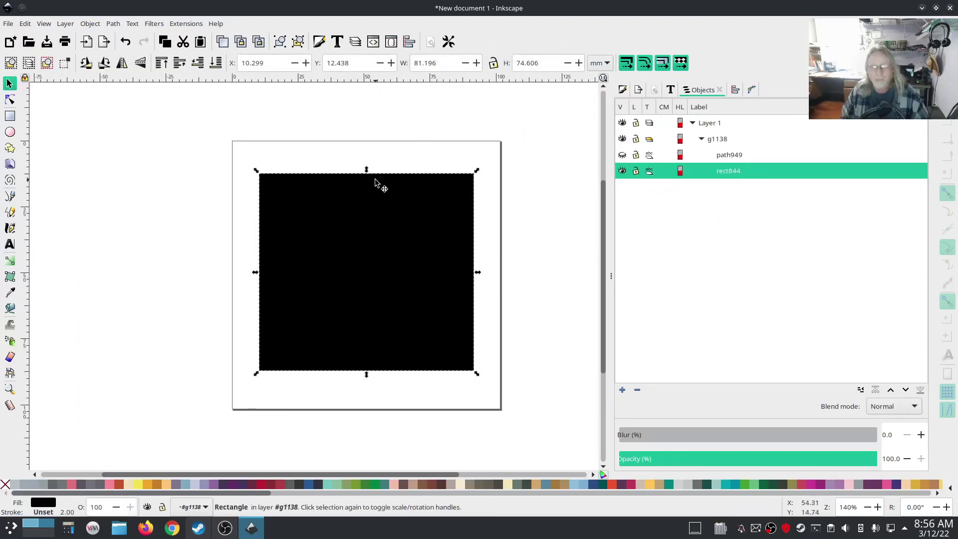
pyautogui.click(183, 24)
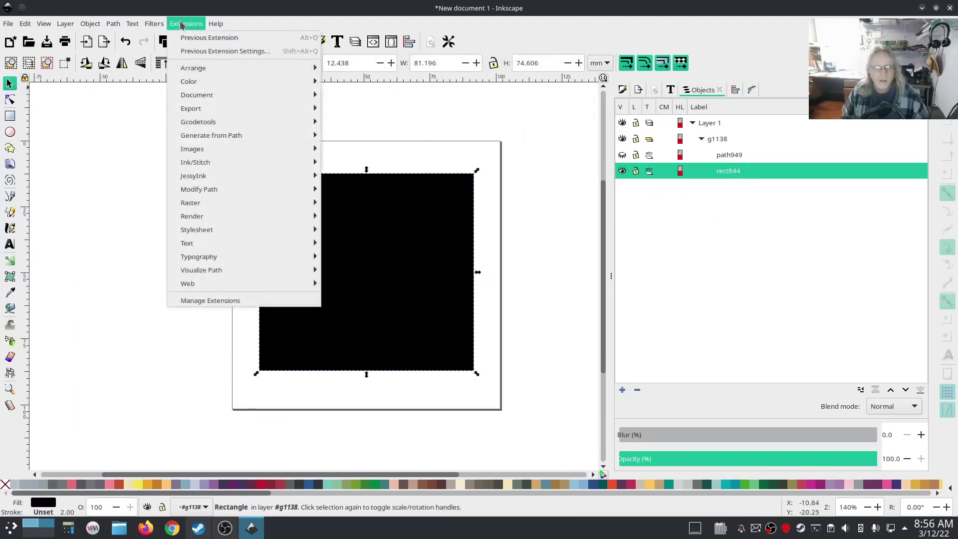
pyautogui.moveTo(214, 162)
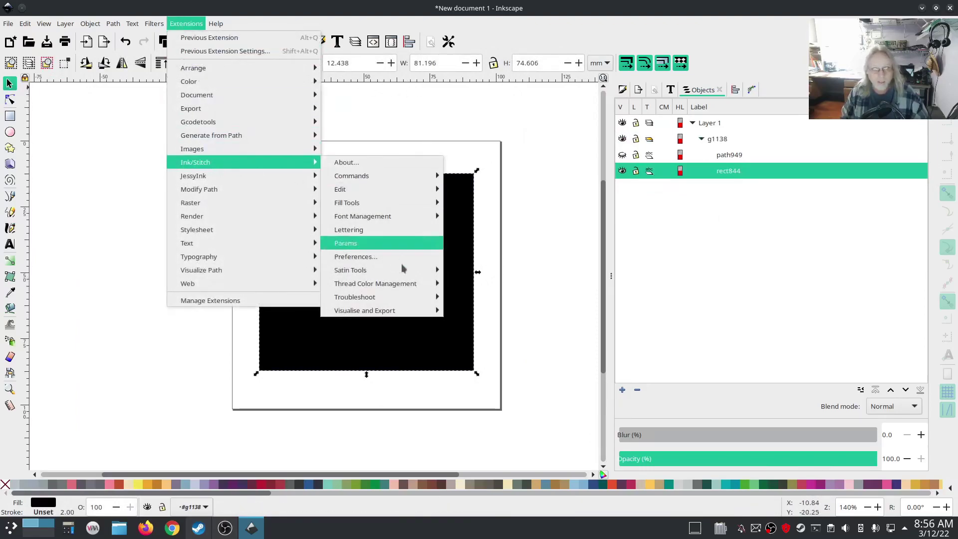
pyautogui.moveTo(379, 310)
pyautogui.click(516, 336)
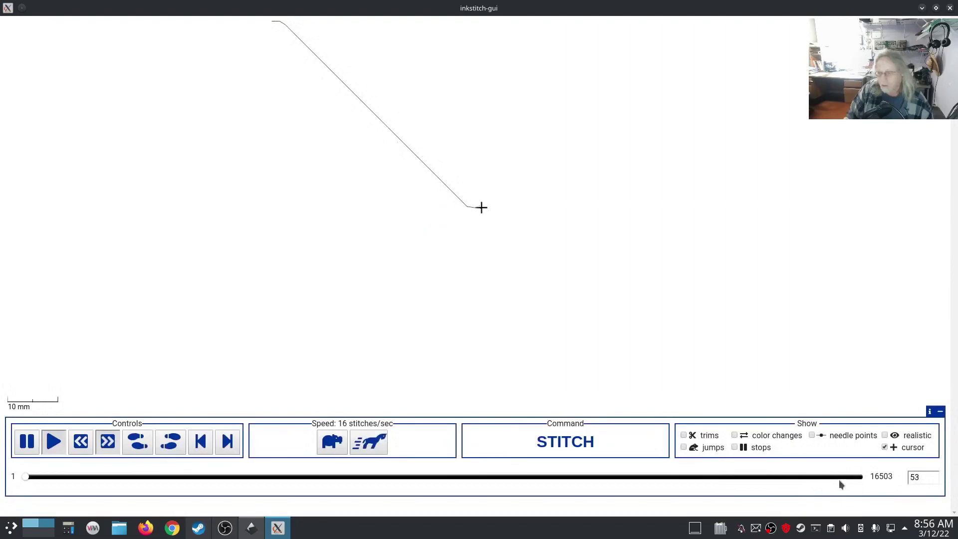
# Advance the simulation to stitch 16445 and show the stitches in realistic view
pyautogui.click(858, 479)
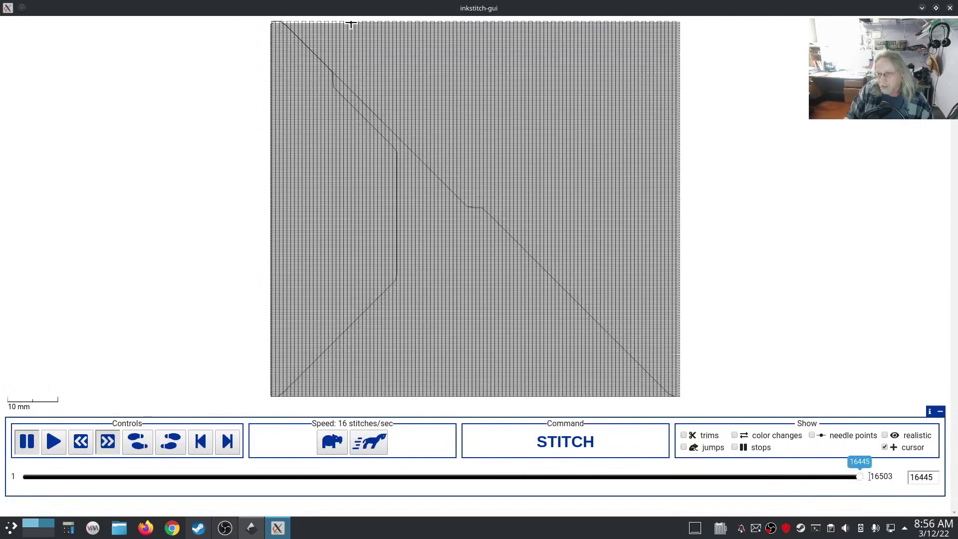
pyautogui.click(884, 434)
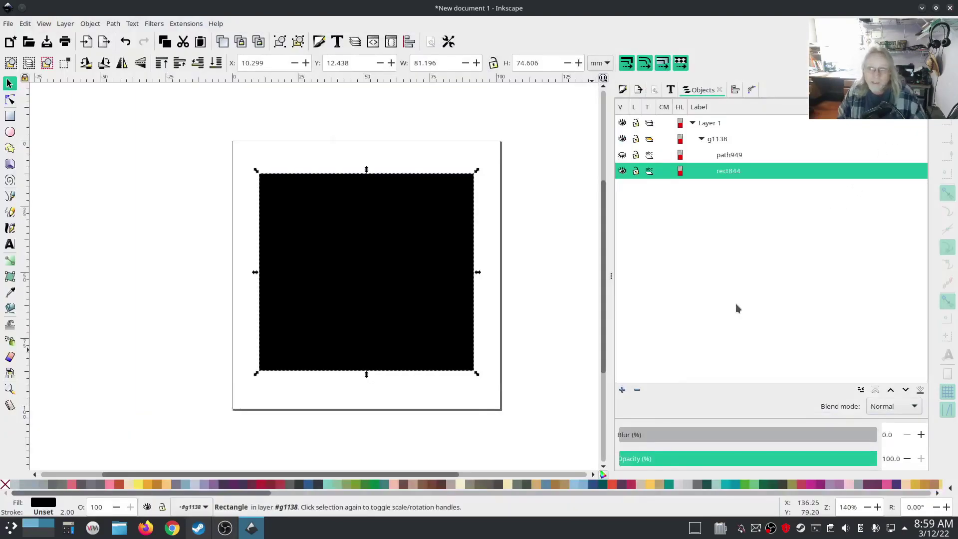
# Delete the hidden spiral from the group through the object list
pyautogui.click(740, 155)
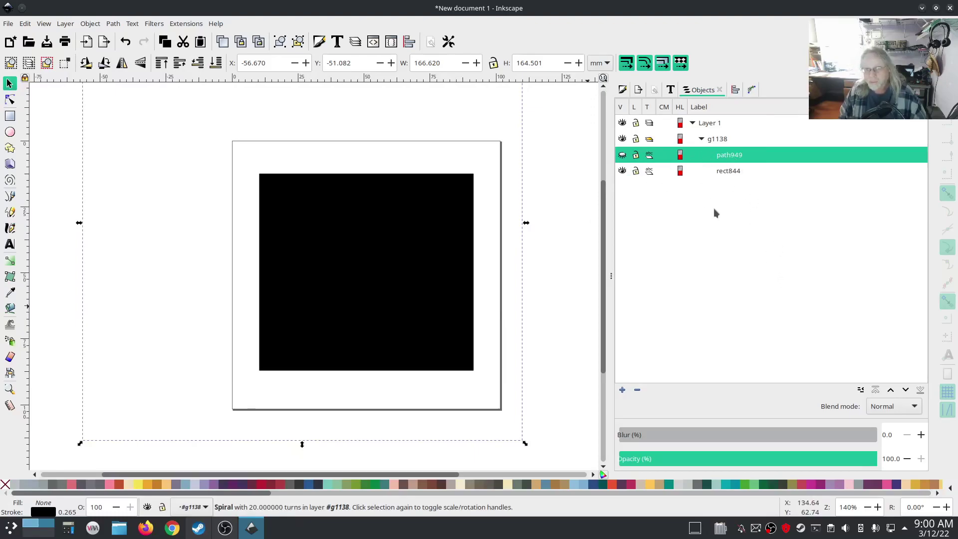
pyautogui.rightClick(720, 155)
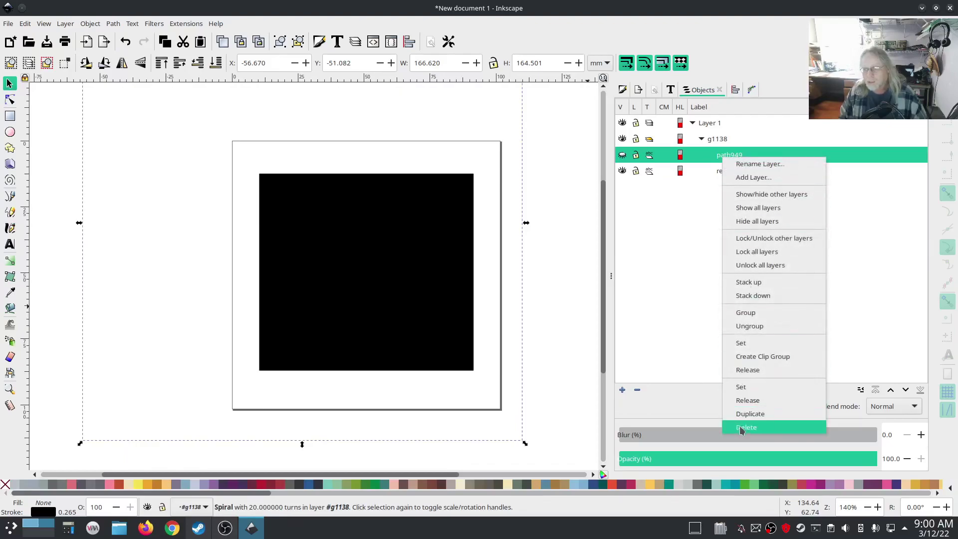
pyautogui.click(741, 429)
# Select the remaining rectangle and open it in the Ink/Stitch Simulator / Realistic Preview for comparison without the spiral
pyautogui.click(735, 157)
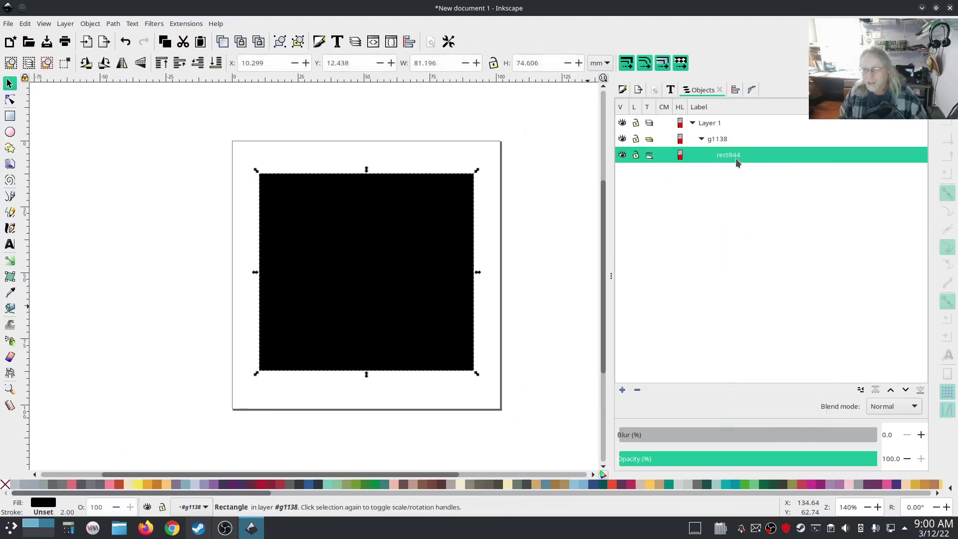
pyautogui.click(186, 24)
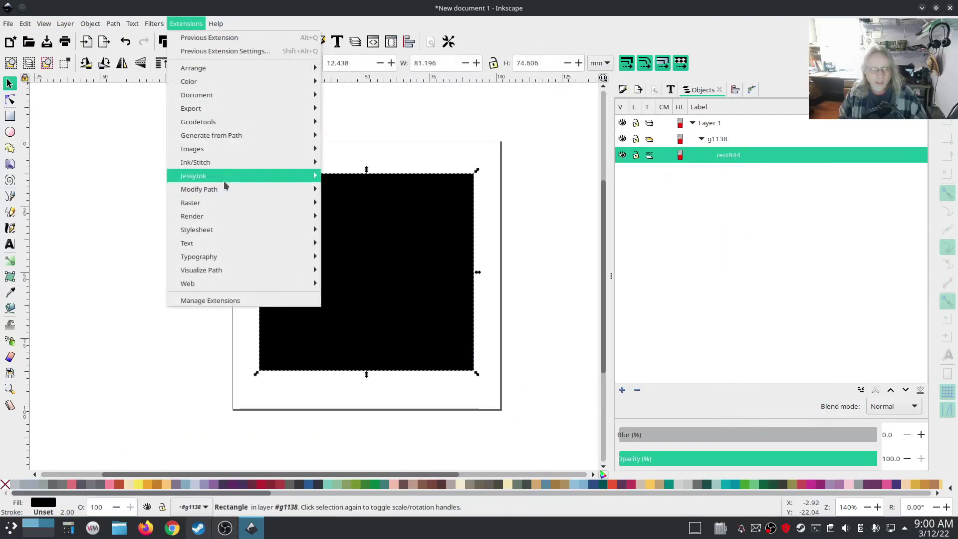
pyautogui.moveTo(223, 167)
pyautogui.moveTo(355, 311)
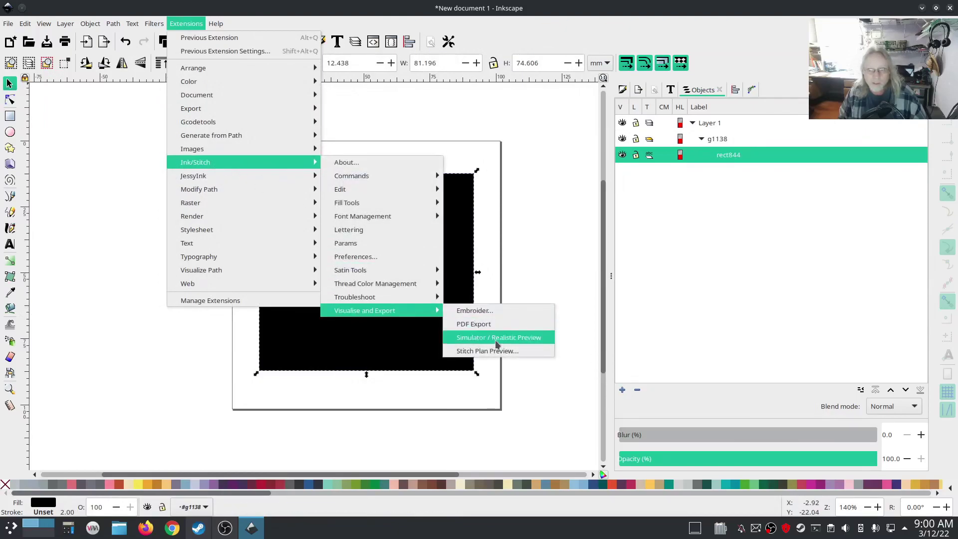
pyautogui.click(479, 337)
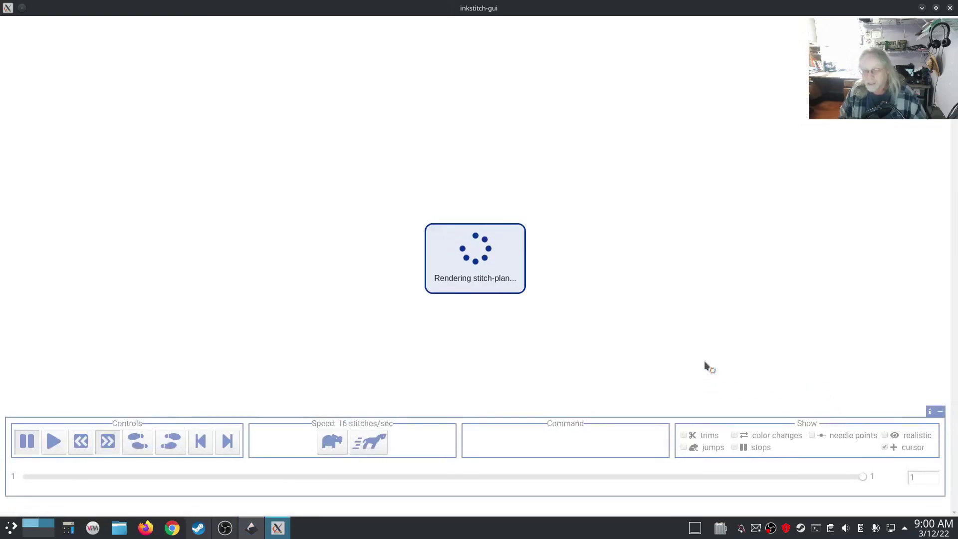
# Advance the plain rectangle's simulation to the last stitch in realistic view and close the simulator
pyautogui.click(859, 478)
pyautogui.click(884, 436)
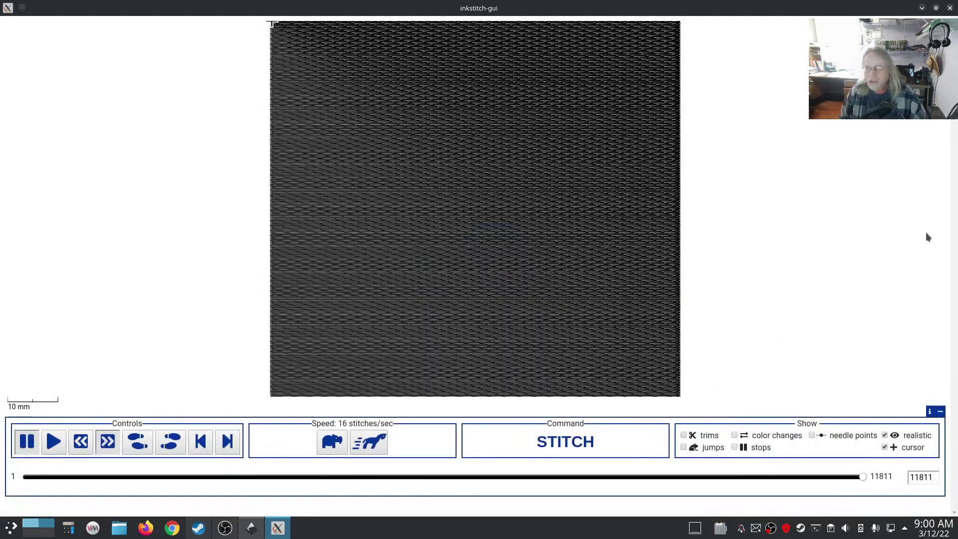
pyautogui.click(950, 8)
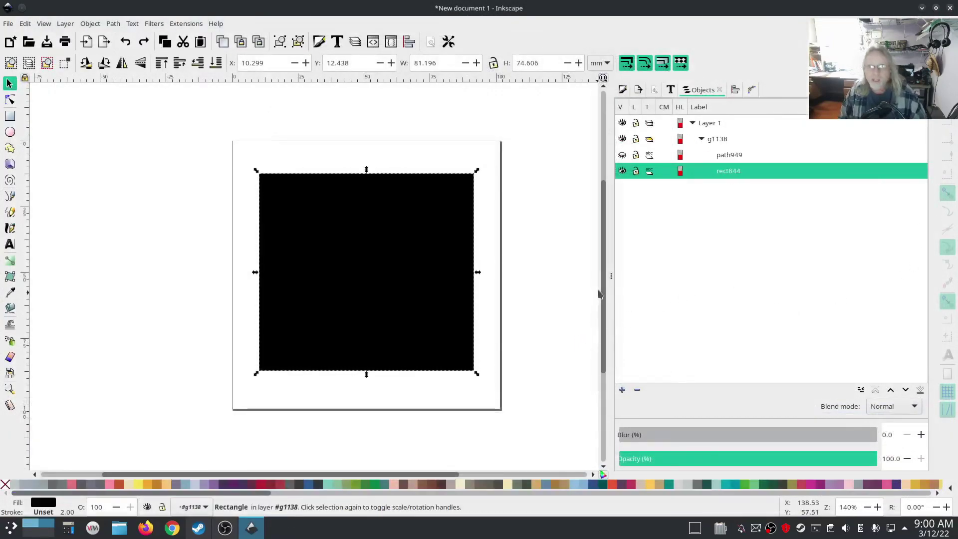
# With the deleted spiral restored, select only the rectangle, examine its full stitch-out in the simulator's realistic view, and close the simulator
pyautogui.click(732, 154)
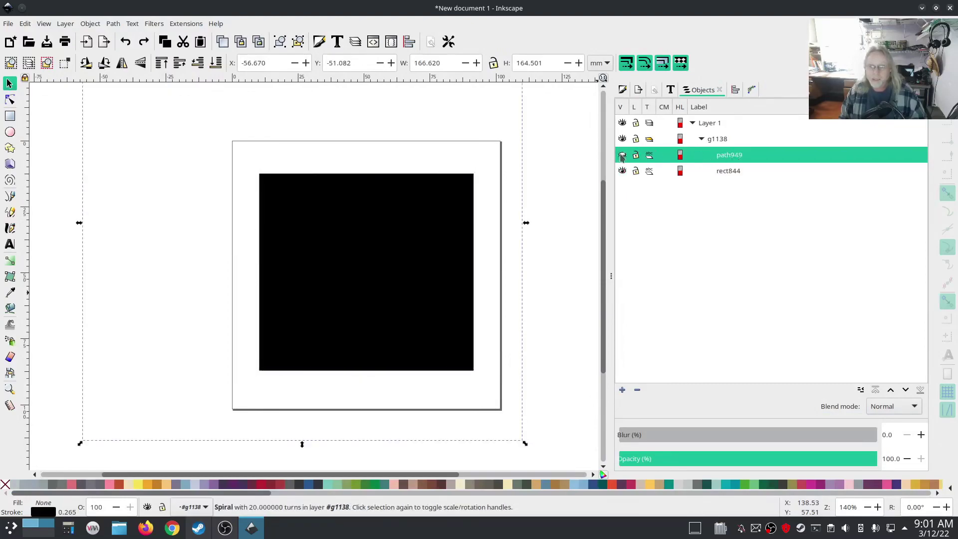
pyautogui.click(717, 172)
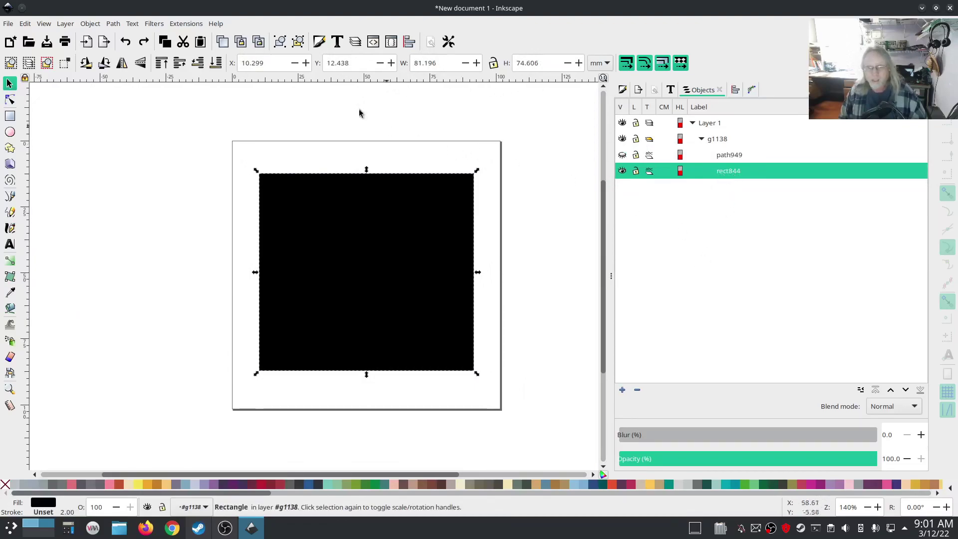
pyautogui.click(197, 24)
pyautogui.moveTo(207, 164)
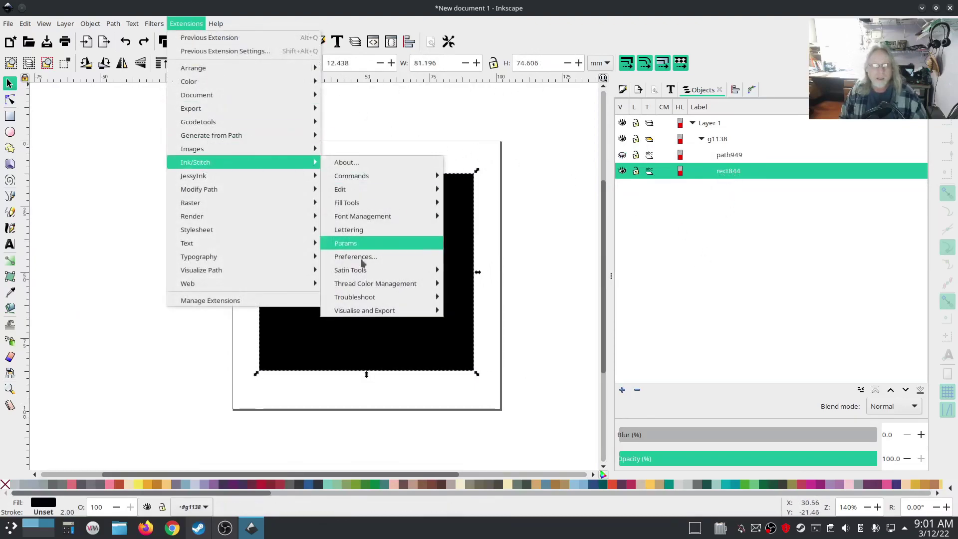
pyautogui.moveTo(370, 311)
pyautogui.click(510, 337)
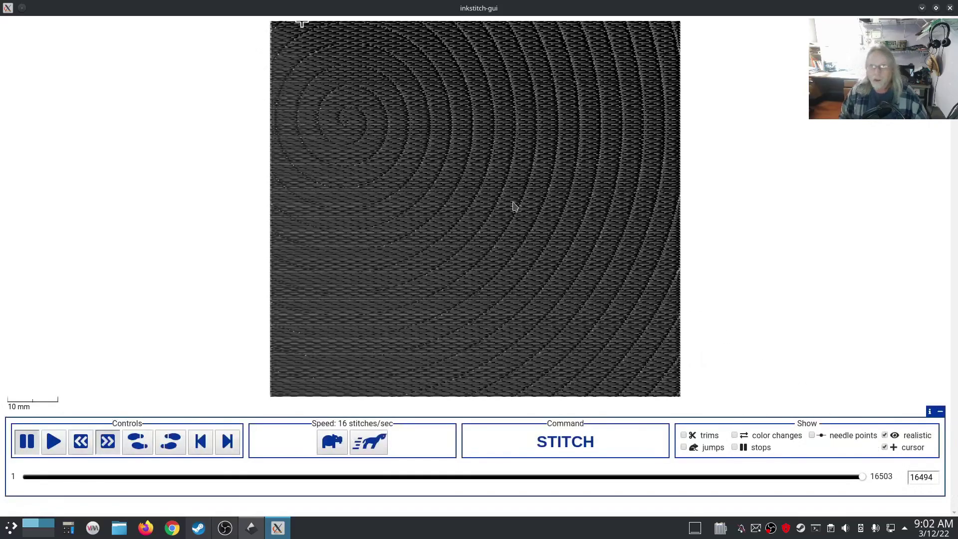
pyautogui.click(950, 8)
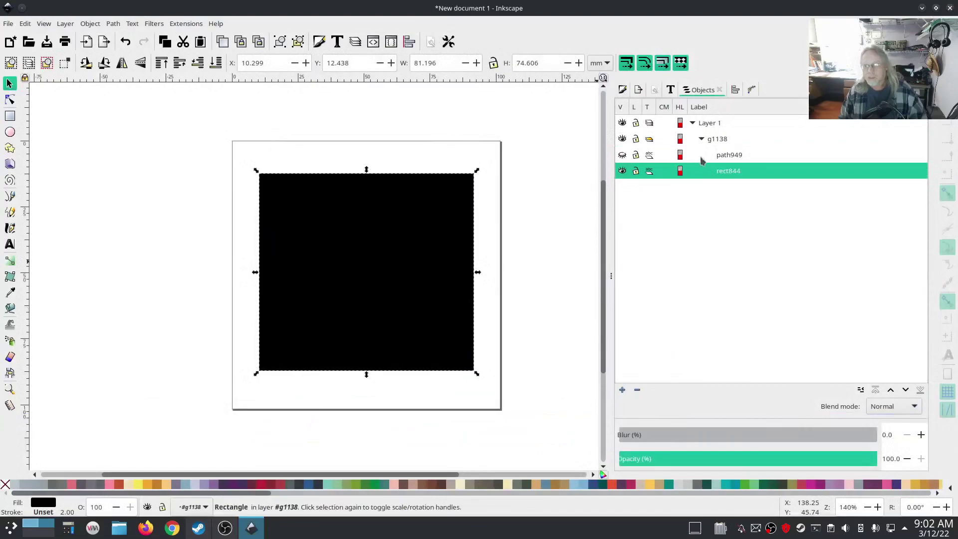
# Delete the whole group containing the spiral and the rectangle
pyautogui.click(713, 140)
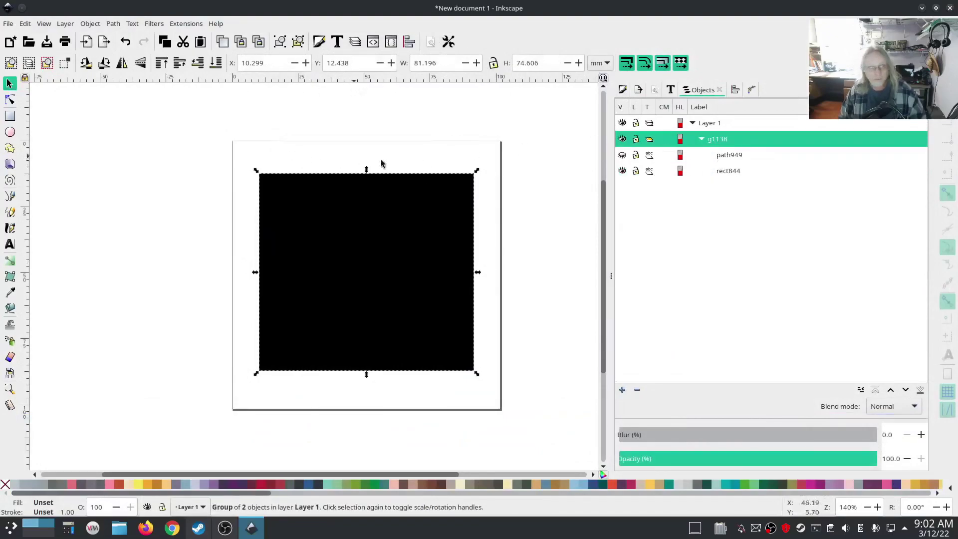
pyautogui.rightClick(721, 140)
pyautogui.click(738, 409)
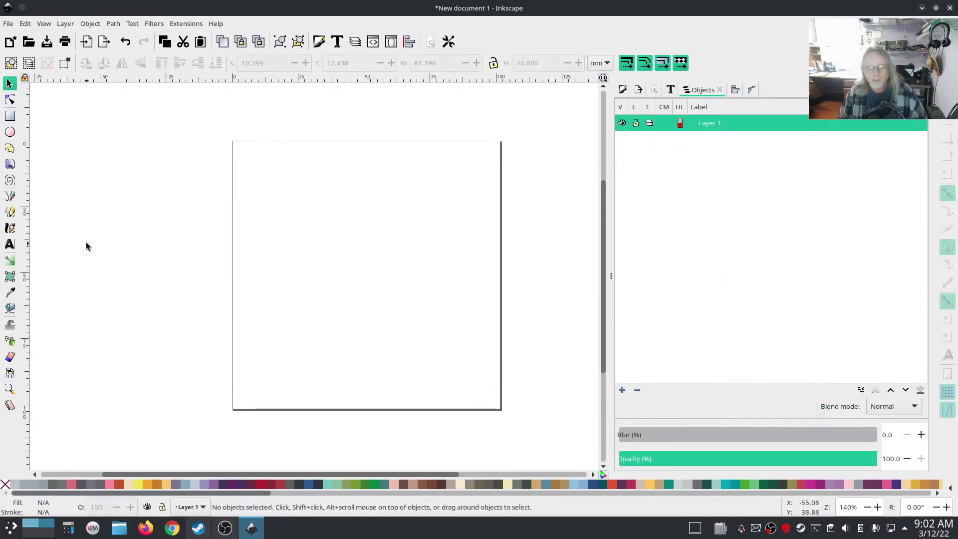
# Draw an ellipse with radii of about 38.3 by 23.1 mm in the middle of the page and fill it grey-blue
pyautogui.click(10, 132)
pyautogui.moveTo(269, 212); pyautogui.dragTo(472, 335)
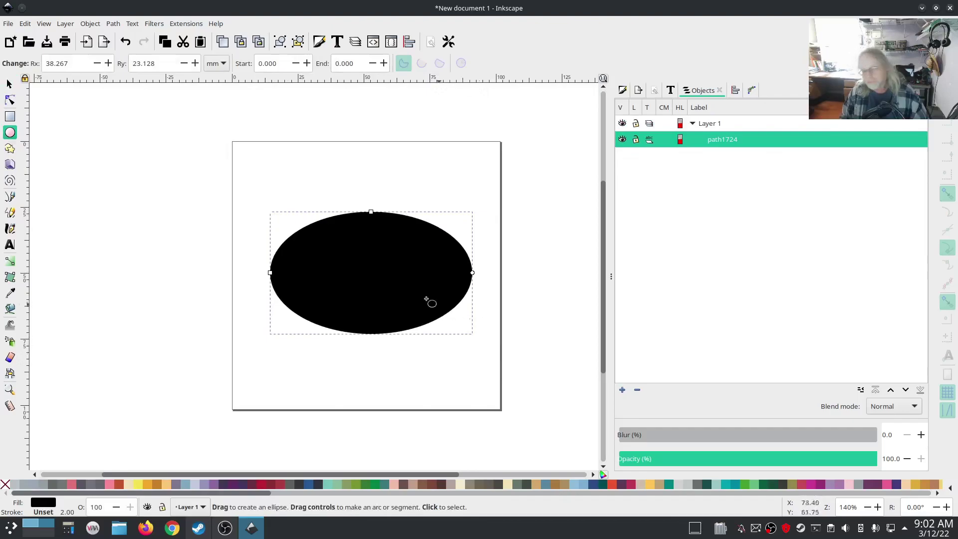
pyautogui.click(187, 485)
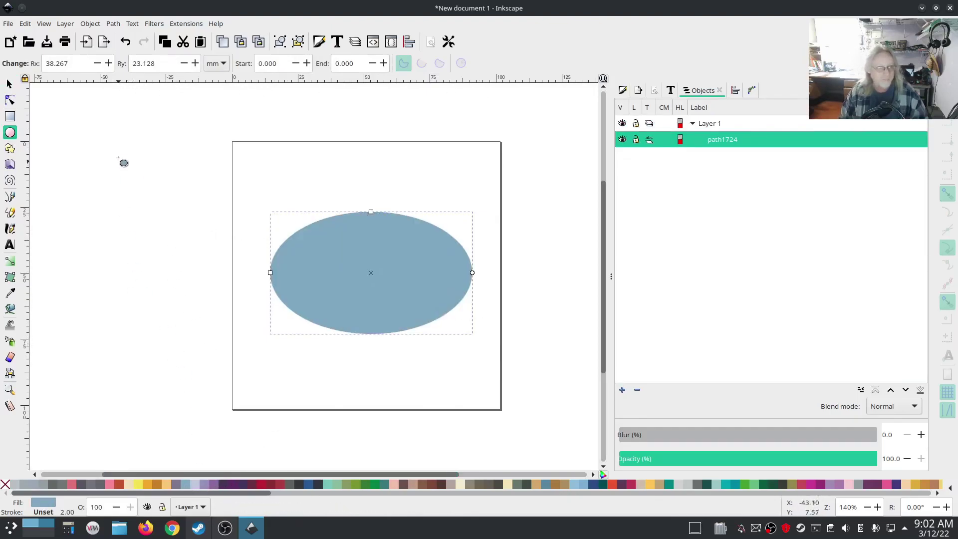
# Draw a closed, jagged zigzag outline of straight segments with the Pen tool, slanting down beside the page's left edge
pyautogui.click(10, 195)
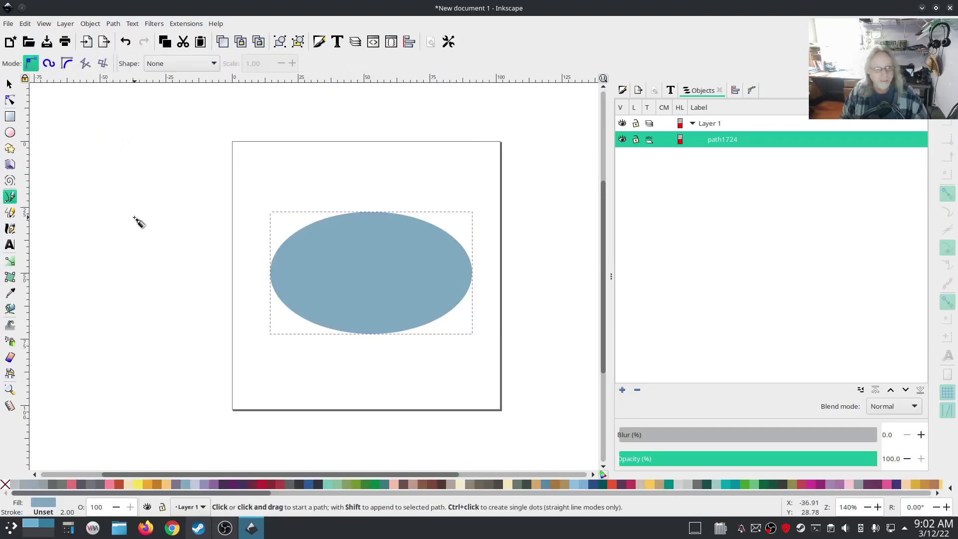
pyautogui.click(135, 241)
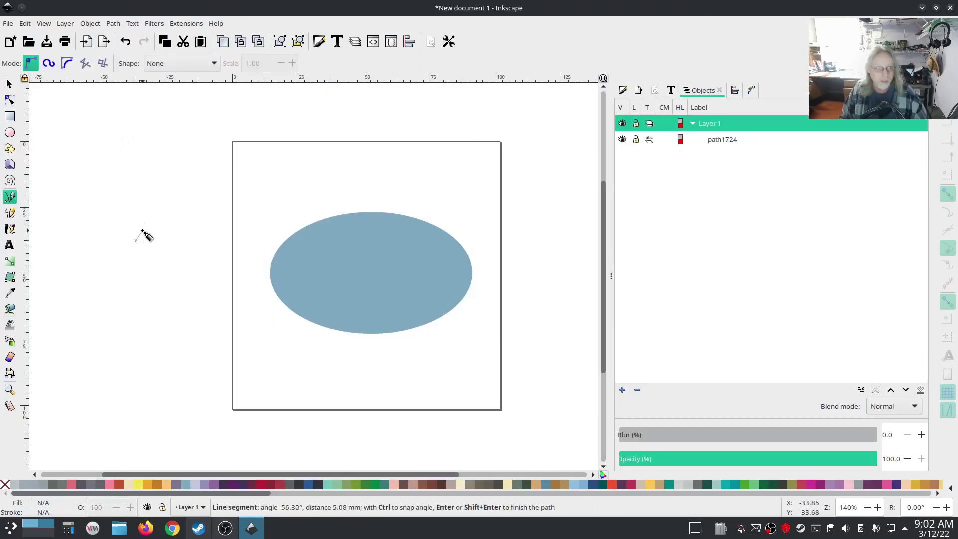
pyautogui.click(147, 225)
pyautogui.click(149, 248)
pyautogui.click(166, 240)
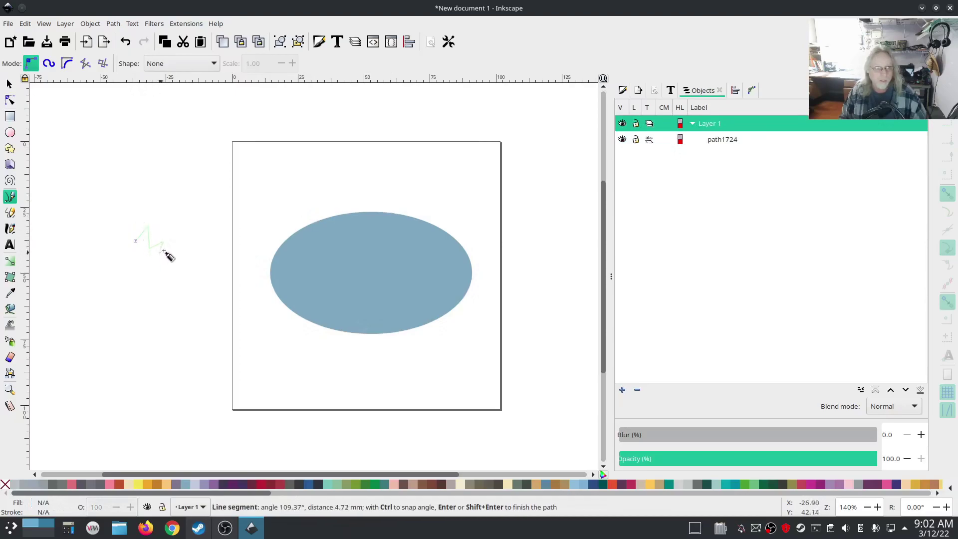
pyautogui.click(168, 256)
pyautogui.click(178, 247)
pyautogui.click(185, 269)
pyautogui.click(199, 254)
pyautogui.click(189, 270)
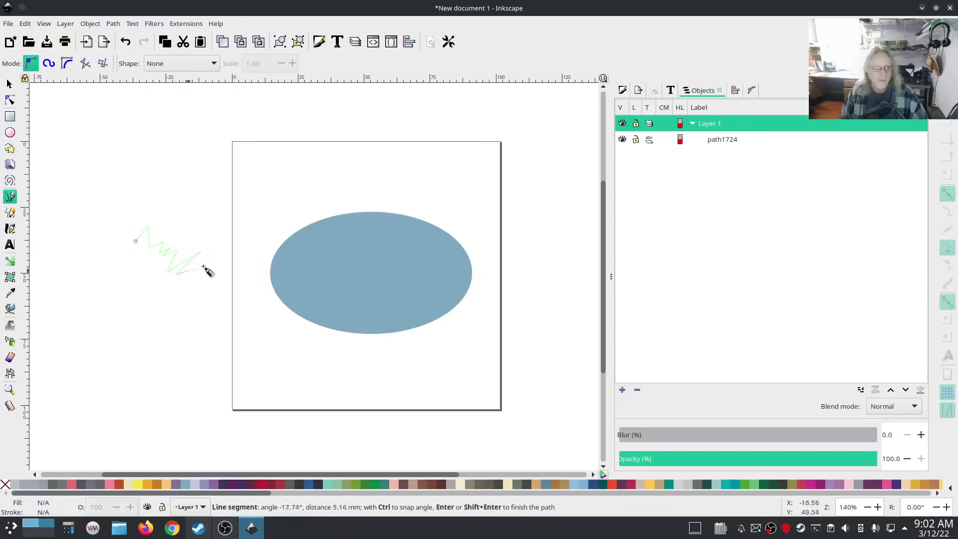
pyautogui.click(207, 261)
pyautogui.click(185, 285)
pyautogui.click(210, 277)
pyautogui.click(196, 304)
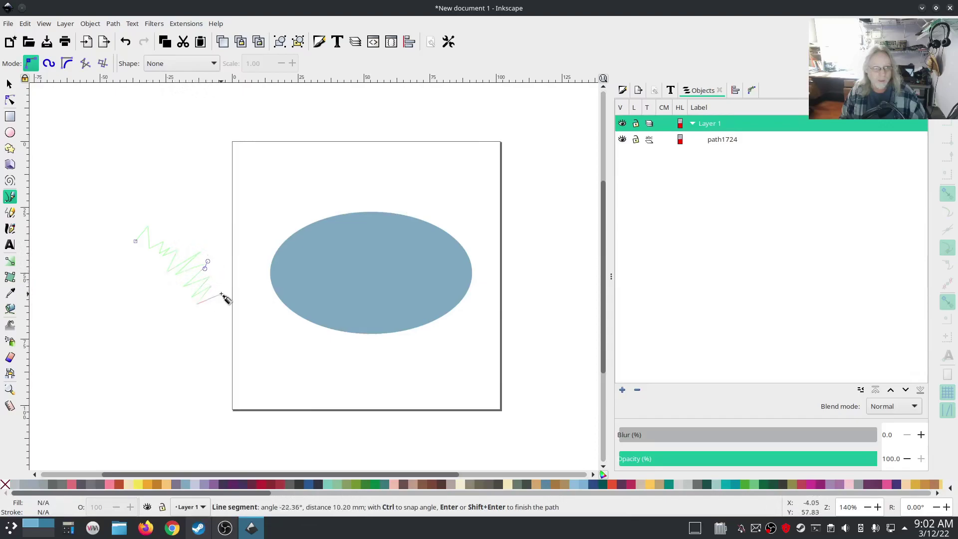
pyautogui.click(222, 295)
pyautogui.click(206, 314)
pyautogui.click(227, 305)
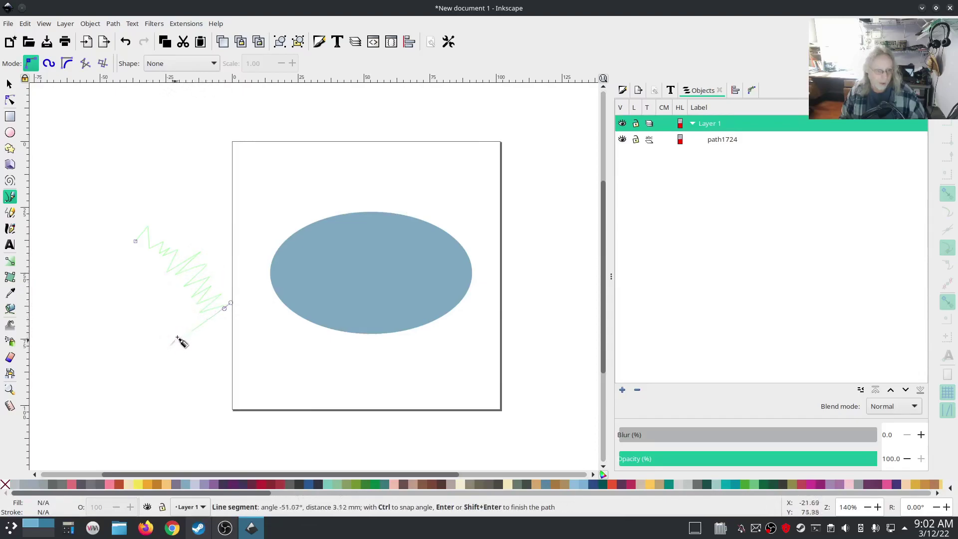
pyautogui.click(171, 344)
pyautogui.click(188, 311)
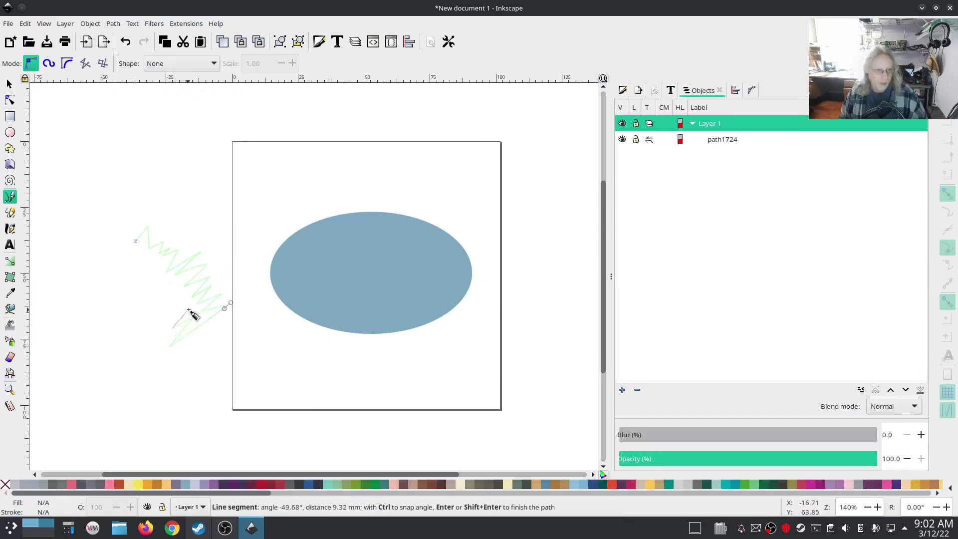
pyautogui.click(160, 317)
pyautogui.click(156, 298)
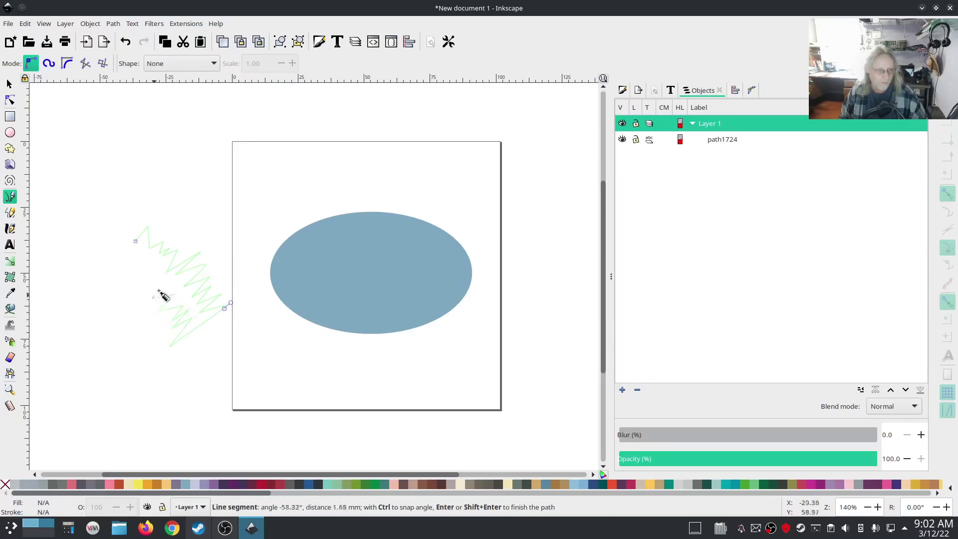
pyautogui.click(134, 291)
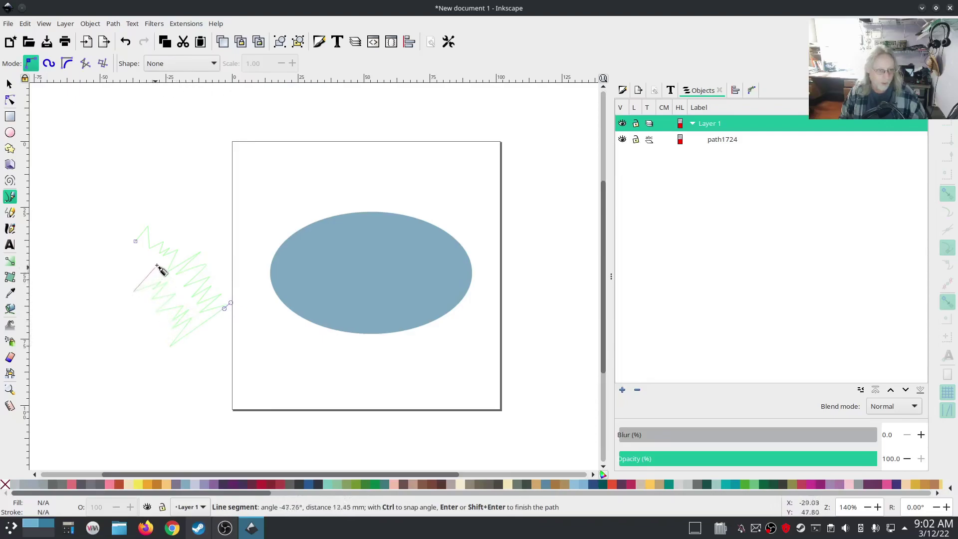
pyautogui.click(140, 259)
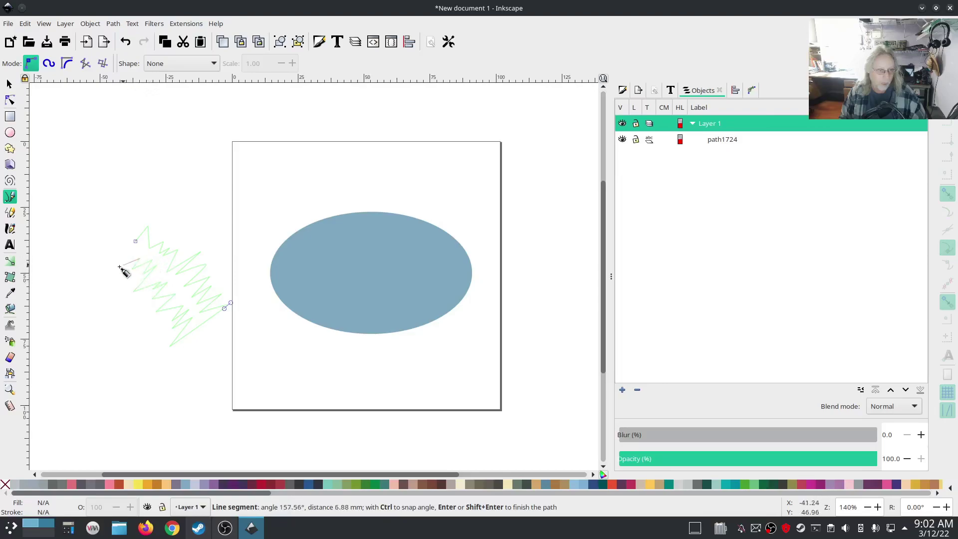
pyautogui.click(119, 267)
pyautogui.click(135, 241)
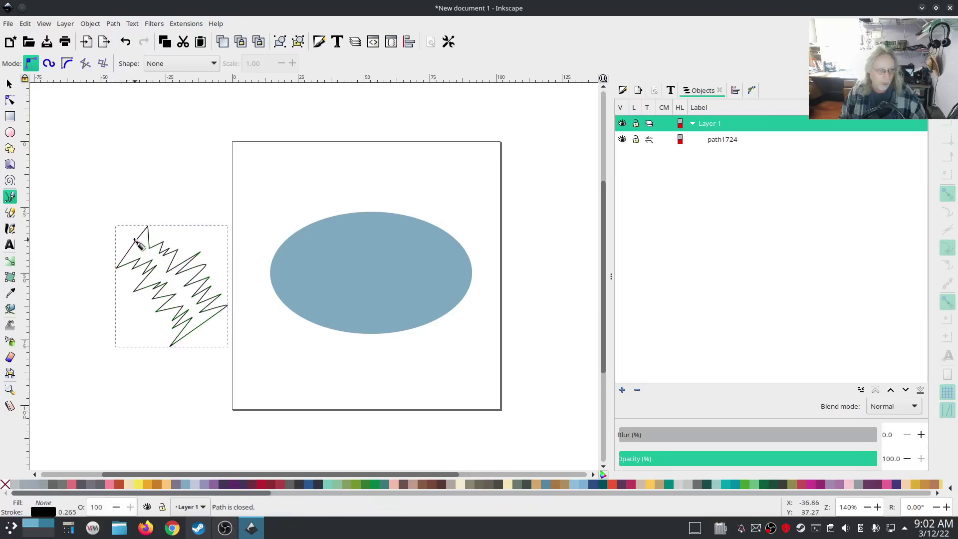
# Rotate the zigzag outline clockwise so it stands roughly upright beside the page
pyautogui.press('s')
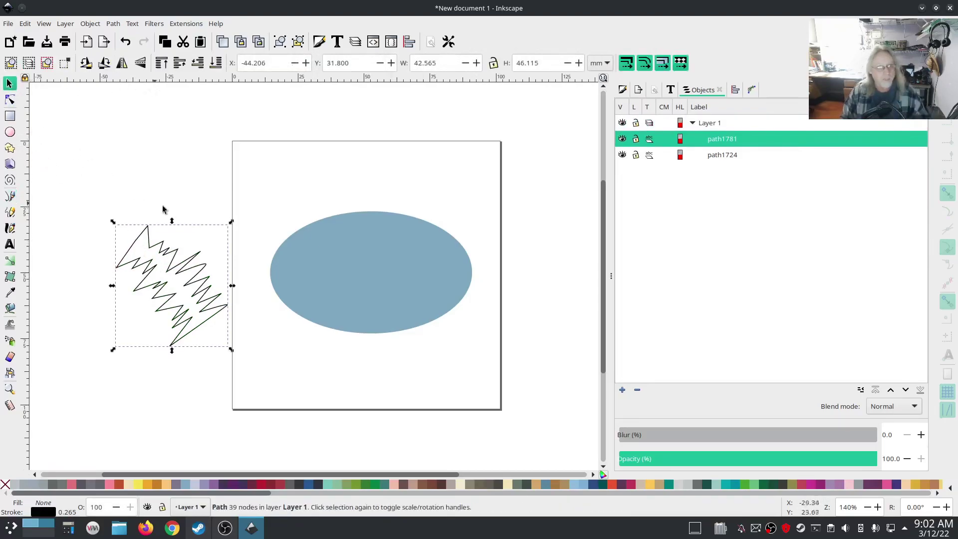
pyautogui.click(160, 247)
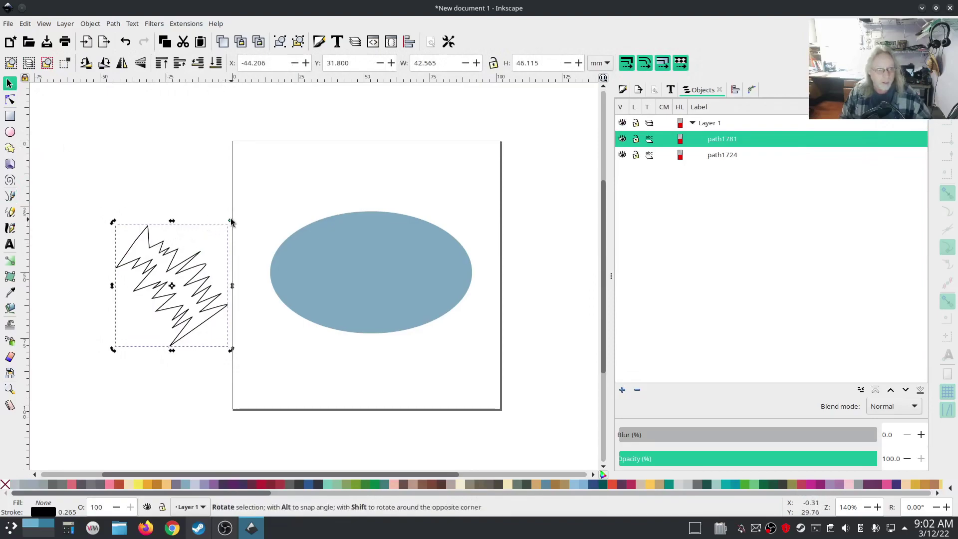
pyautogui.moveTo(231, 220); pyautogui.dragTo(254, 261)
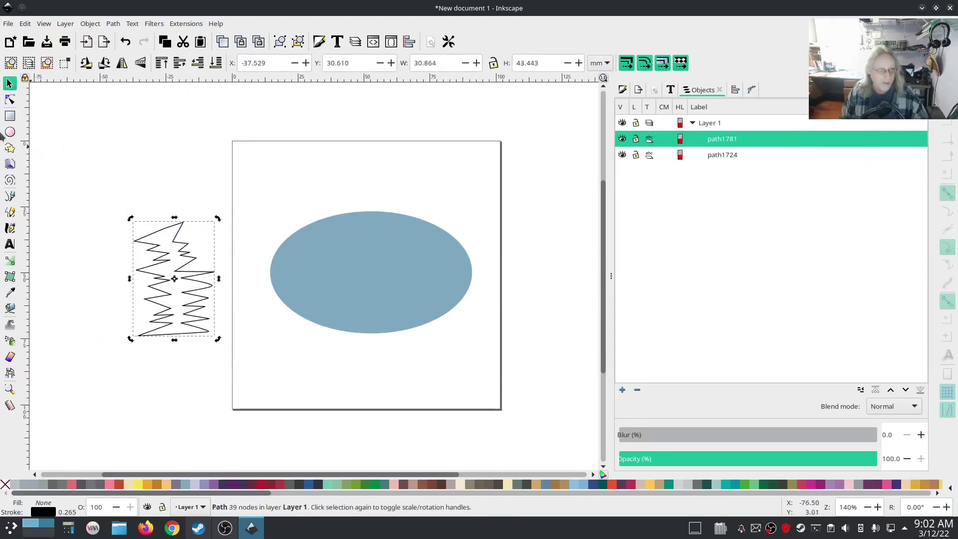
# Select the nodes along both inner sides of the zigzag outline and make them symmetric so the inner corners curve
pyautogui.click(10, 100)
pyautogui.scroll(2, 157, 227)
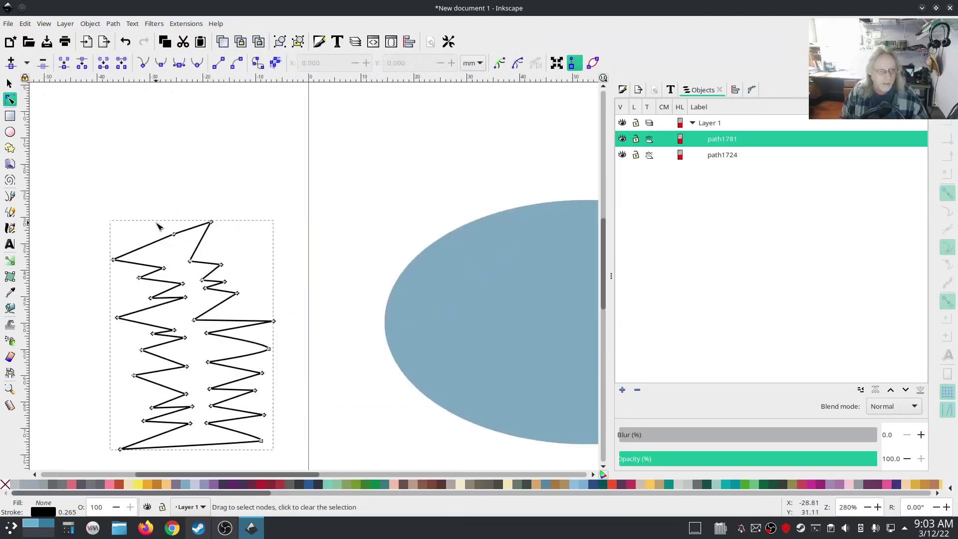
pyautogui.scroll(2, 157, 227)
pyautogui.scroll(-2, 270, 358)
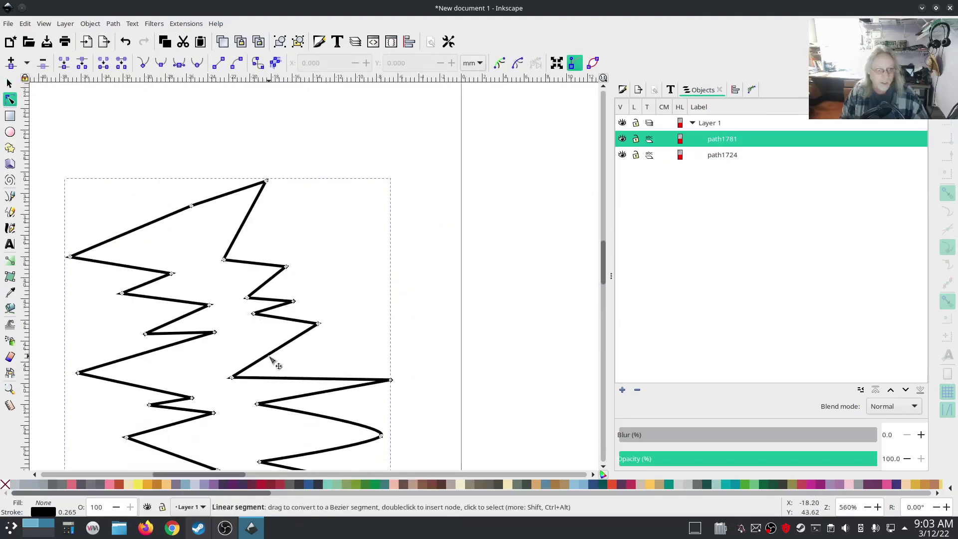
pyautogui.scroll(-5, 270, 358)
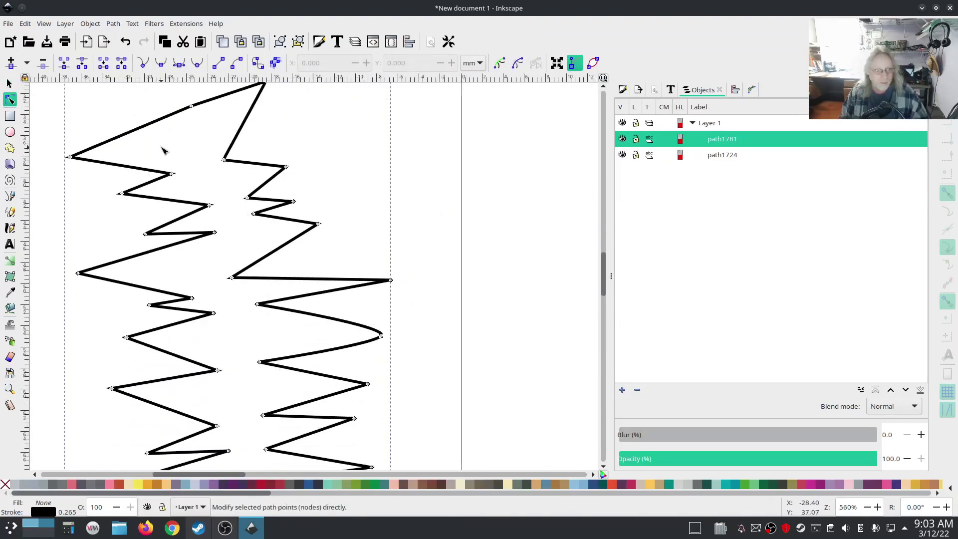
pyautogui.moveTo(162, 138); pyautogui.dragTo(294, 391)
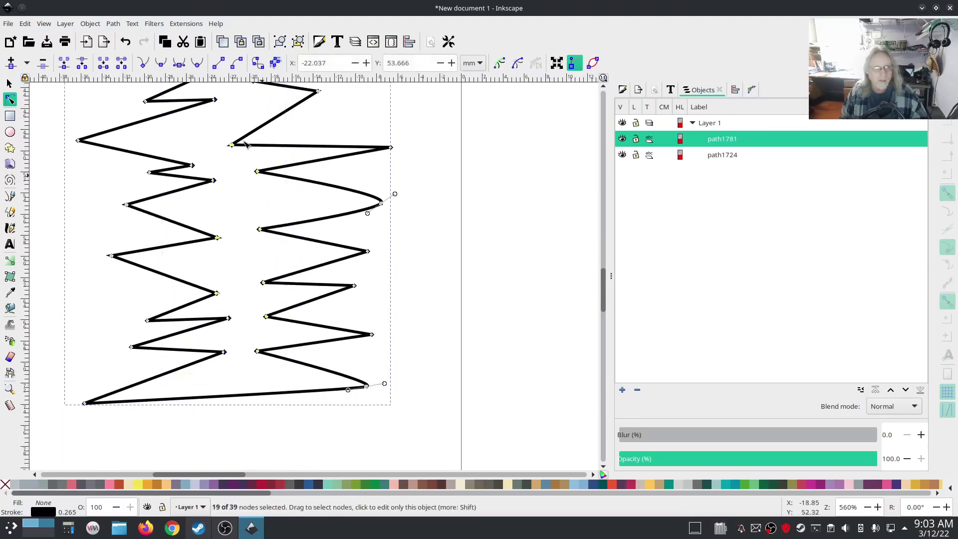
pyautogui.click(179, 62)
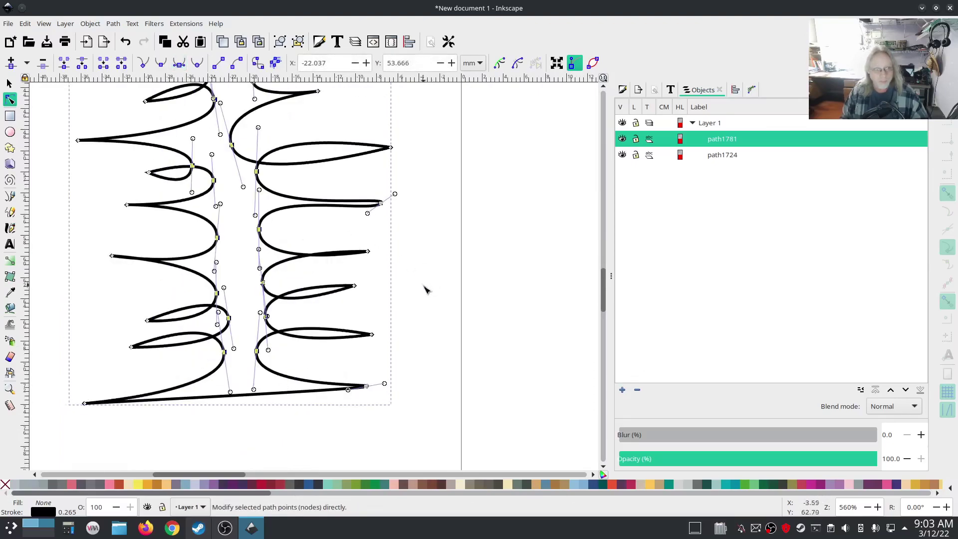
pyautogui.scroll(-4, 402, 278)
pyautogui.scroll(2, 403, 280)
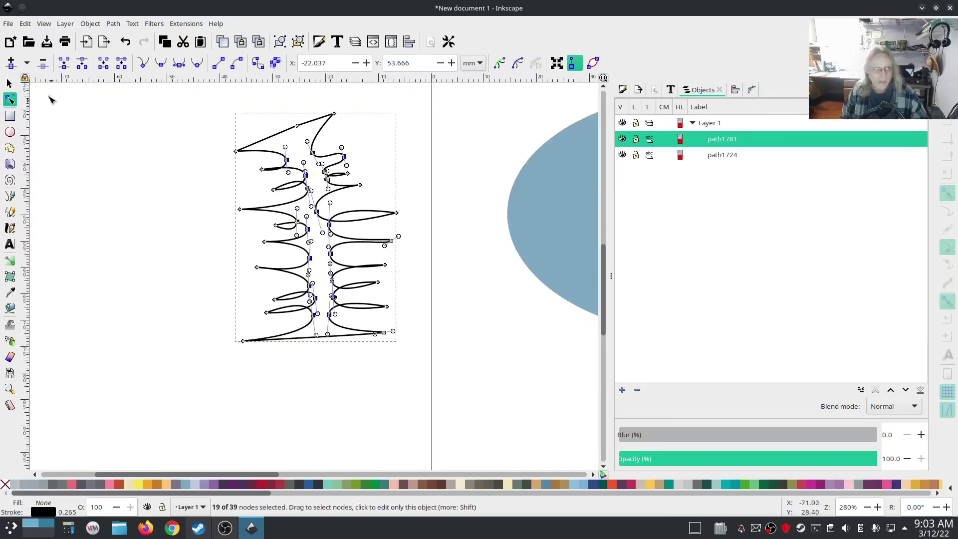
# Lay the curved outline sideways over the ellipse with a counterclockwise turn and enlarge it to about 66.3 by 43.7 mm
pyautogui.click(9, 86)
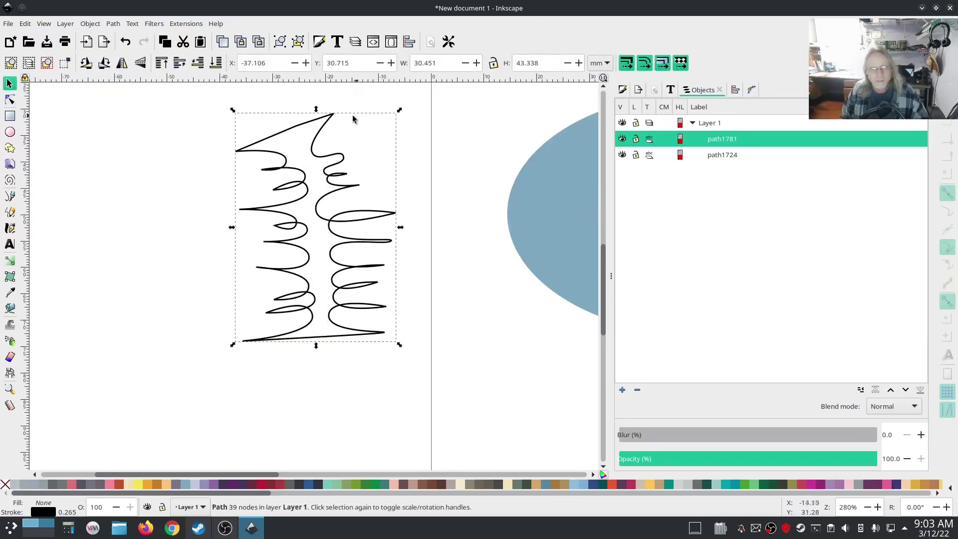
pyautogui.click(333, 118)
pyautogui.moveTo(400, 106); pyautogui.dragTo(243, 140)
pyautogui.moveTo(457, 318); pyautogui.dragTo(197, 322)
pyautogui.moveTo(160, 228); pyautogui.dragTo(478, 171)
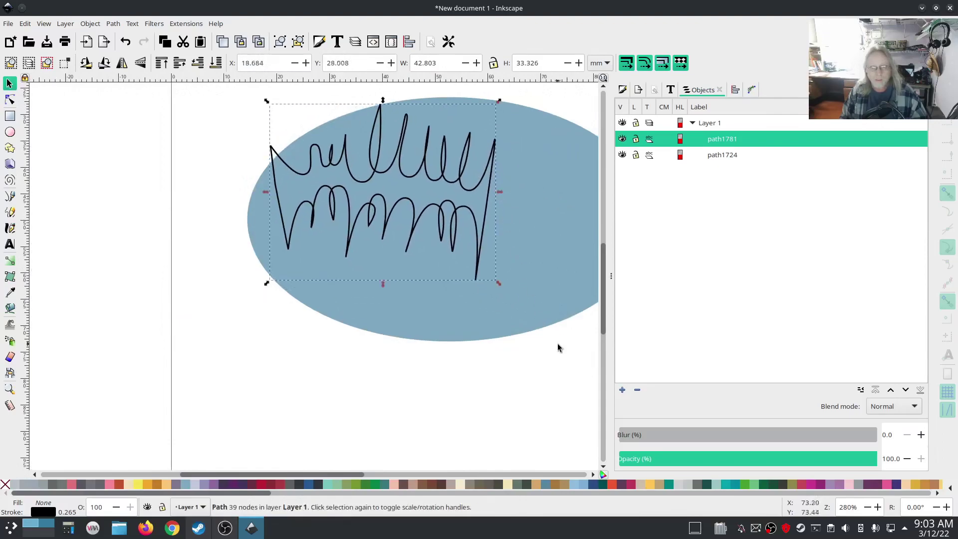
pyautogui.scroll(-2, 557, 343)
pyautogui.moveTo(558, 348); pyautogui.dragTo(369, 325)
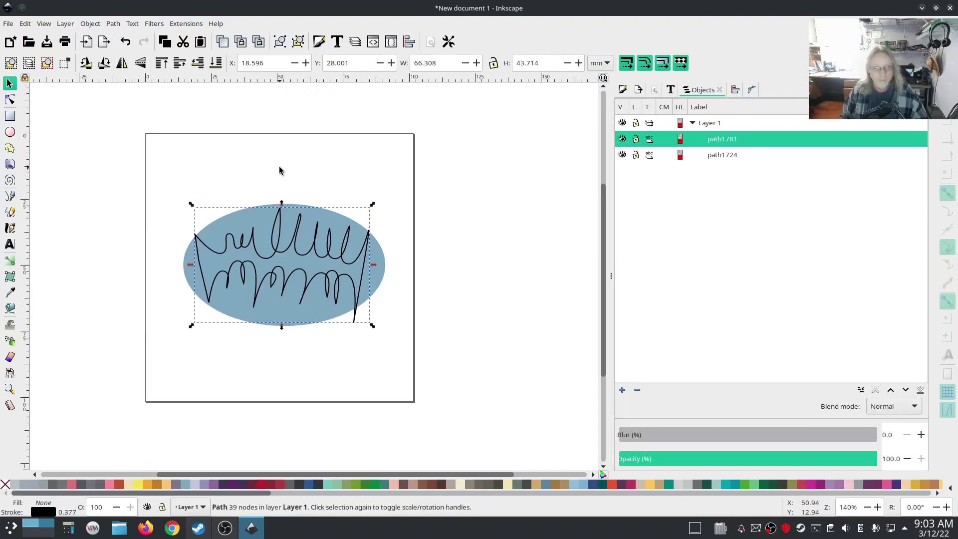
# Select the curved outline together with the ellipse and group them
pyautogui.press('shift')
pyautogui.keyDown('shift'); pyautogui.click(732, 155); pyautogui.keyUp('shift')
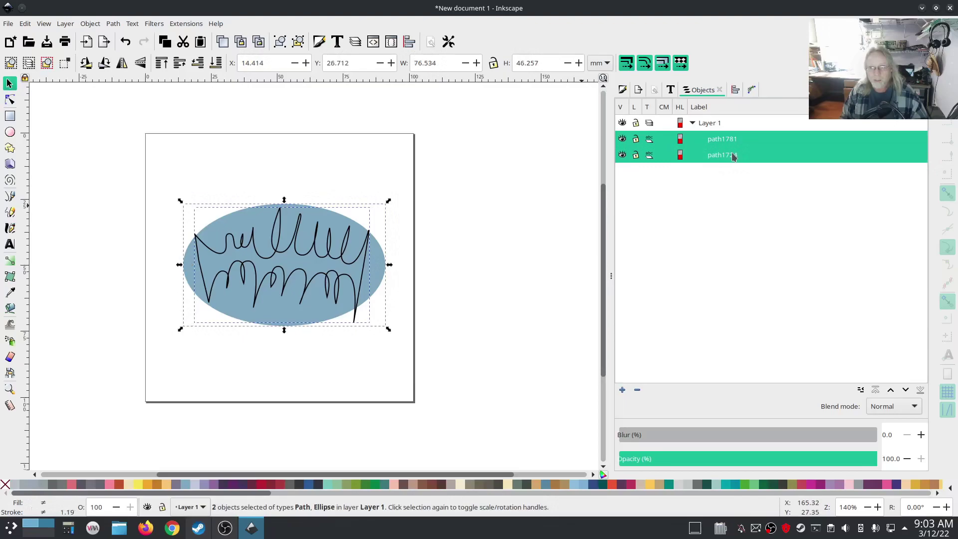
pyautogui.rightClick(732, 157)
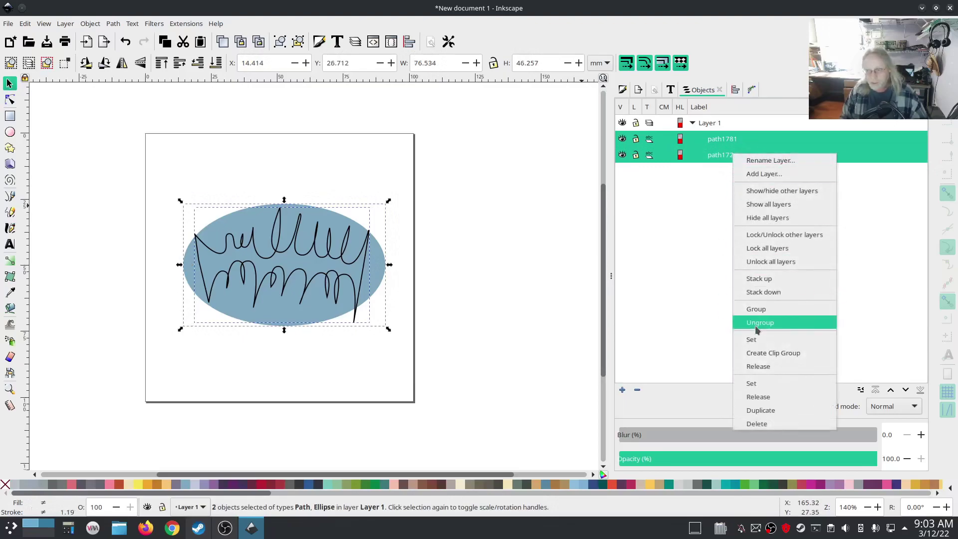
pyautogui.click(671, 211)
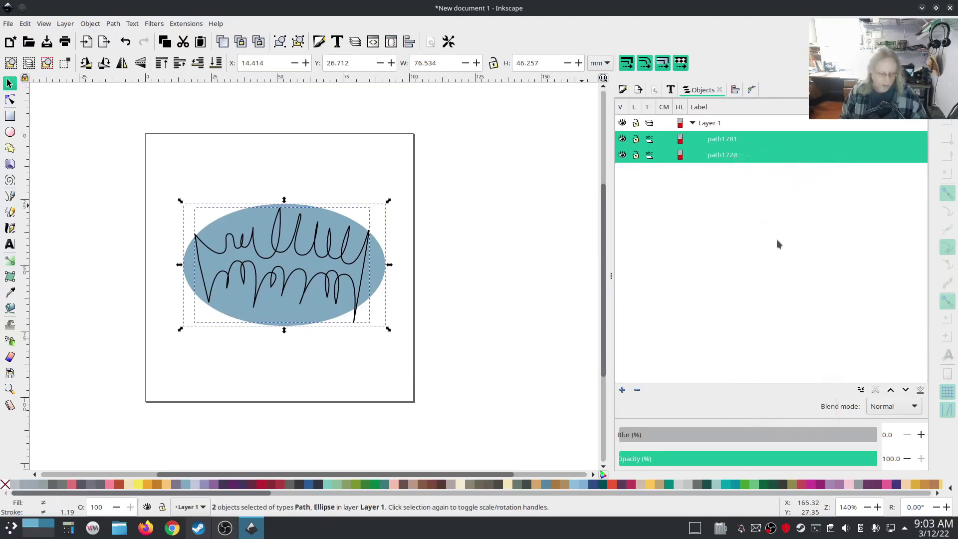
pyautogui.hotkey('ctrl', 'g')
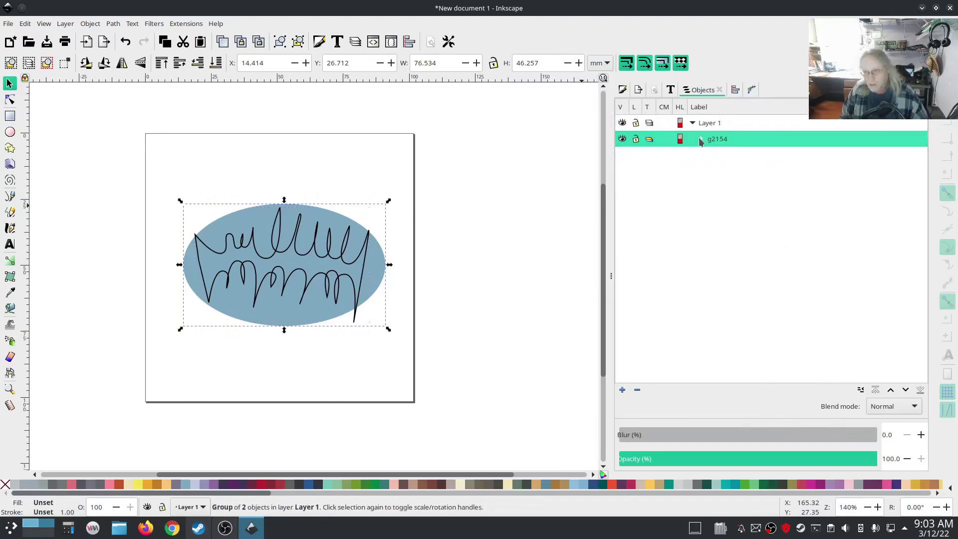
# Convert the curved outline inside the group to an Ink/Stitch pattern and hide it
pyautogui.click(700, 140)
pyautogui.click(729, 160)
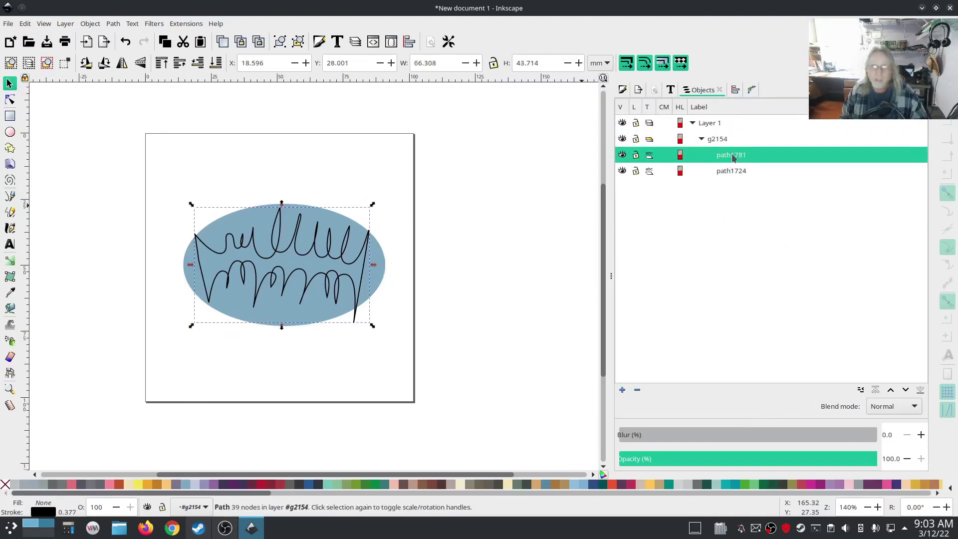
pyautogui.click(186, 23)
pyautogui.moveTo(209, 167)
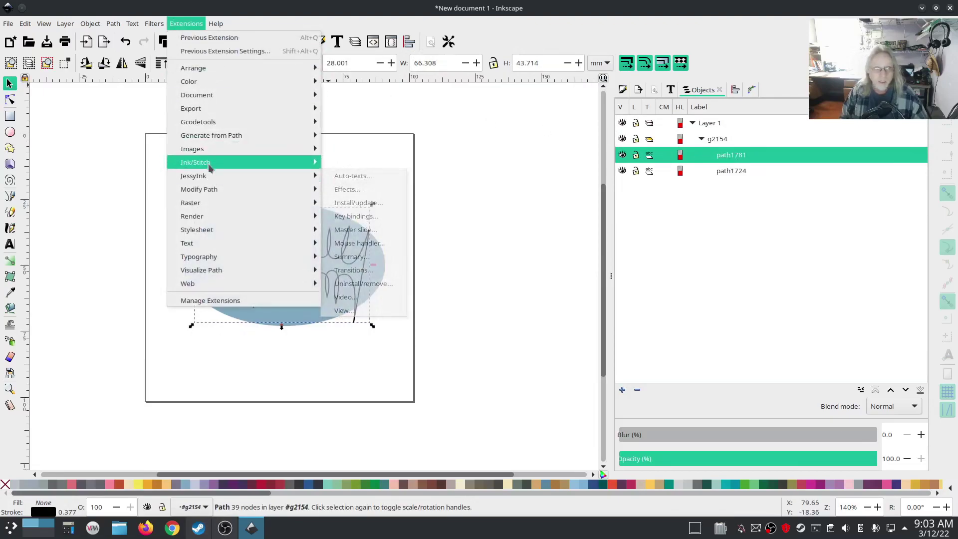
pyautogui.moveTo(370, 190)
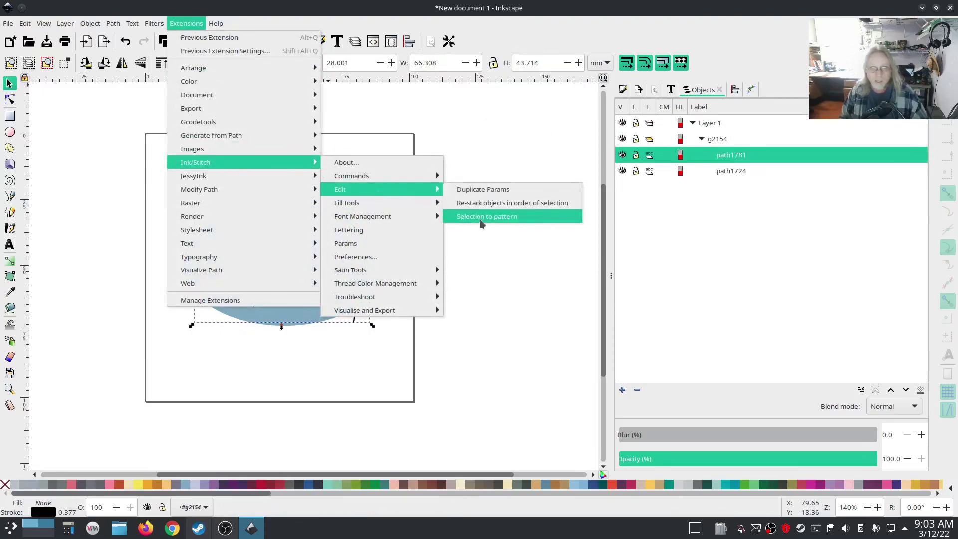
pyautogui.click(483, 216)
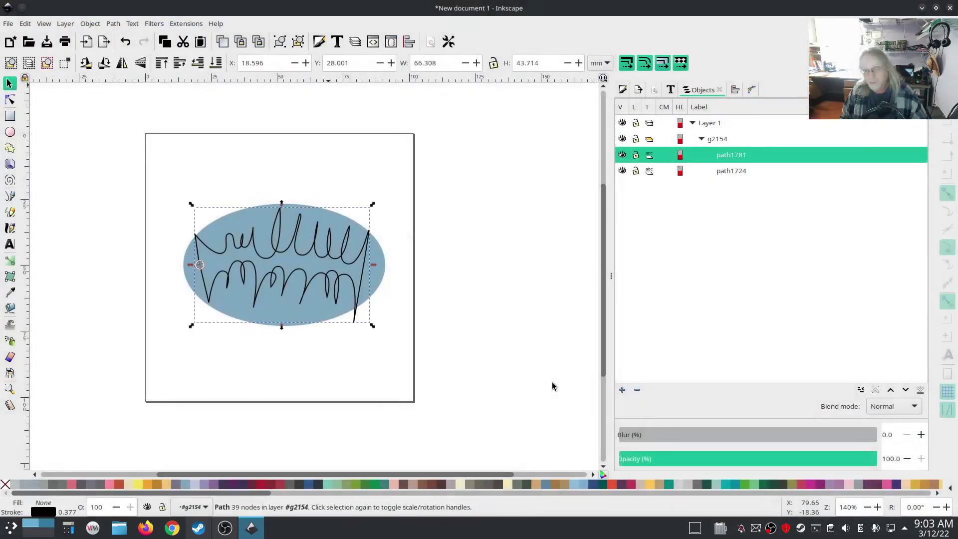
pyautogui.click(622, 155)
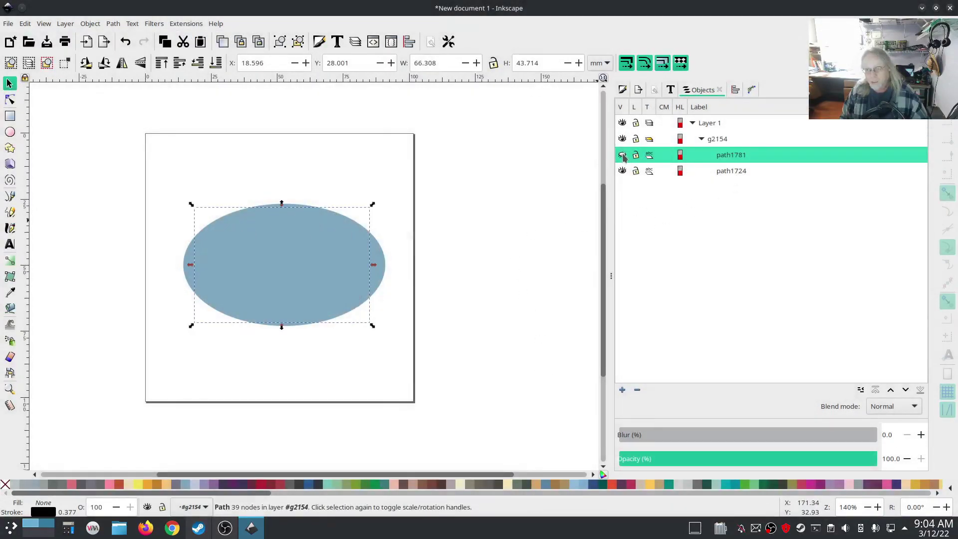
# Select only the ellipse, examine its stitch-out in the simulator's realistic view, and close the simulator
pyautogui.click(722, 170)
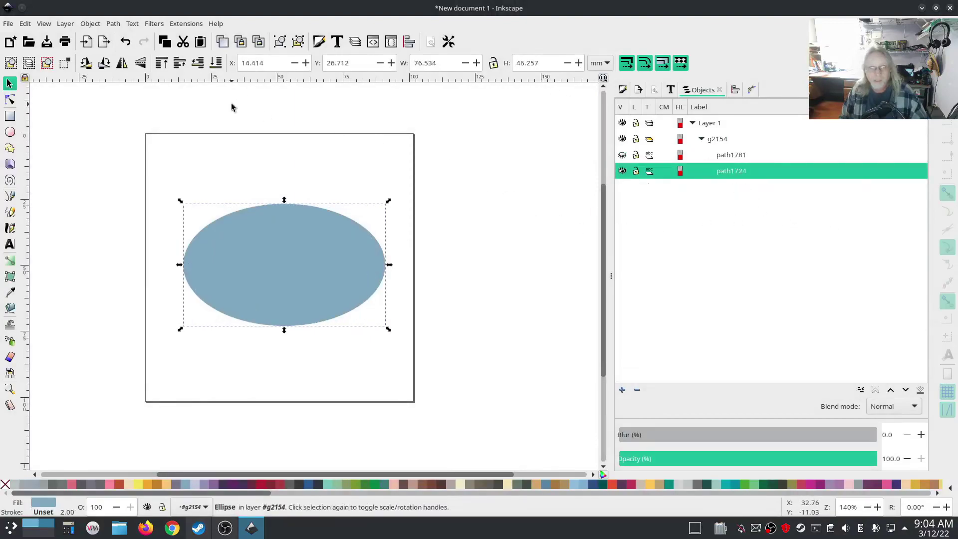
pyautogui.click(190, 24)
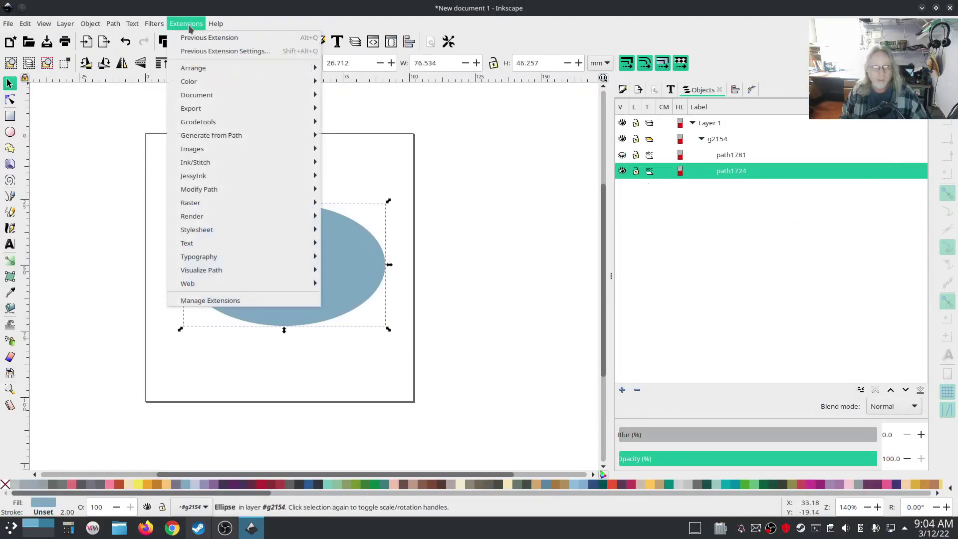
pyautogui.moveTo(212, 162)
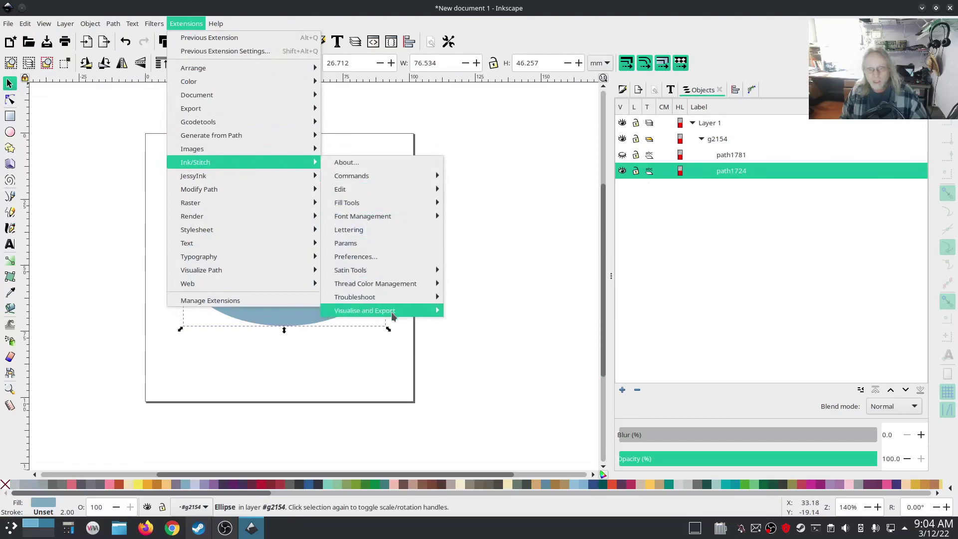
pyautogui.moveTo(394, 310)
pyautogui.click(516, 337)
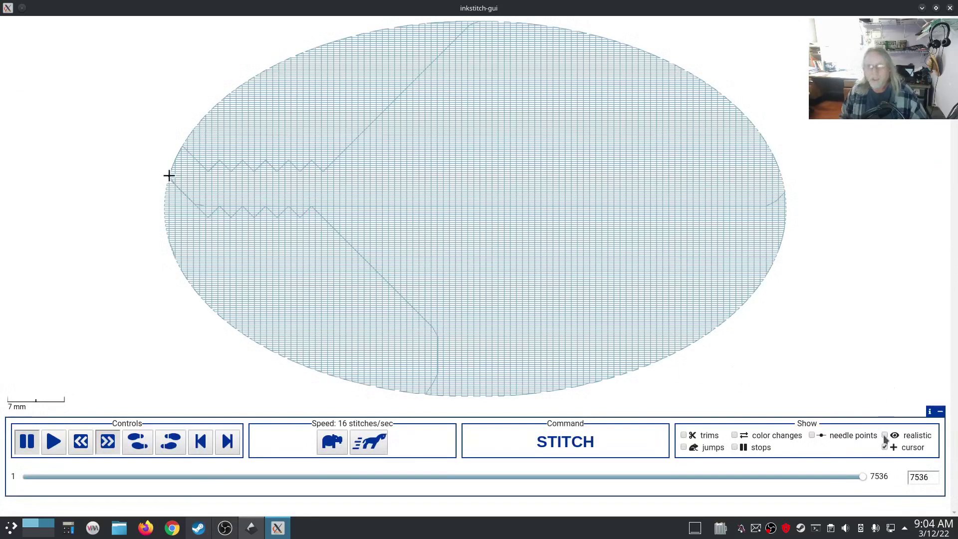
pyautogui.click(884, 436)
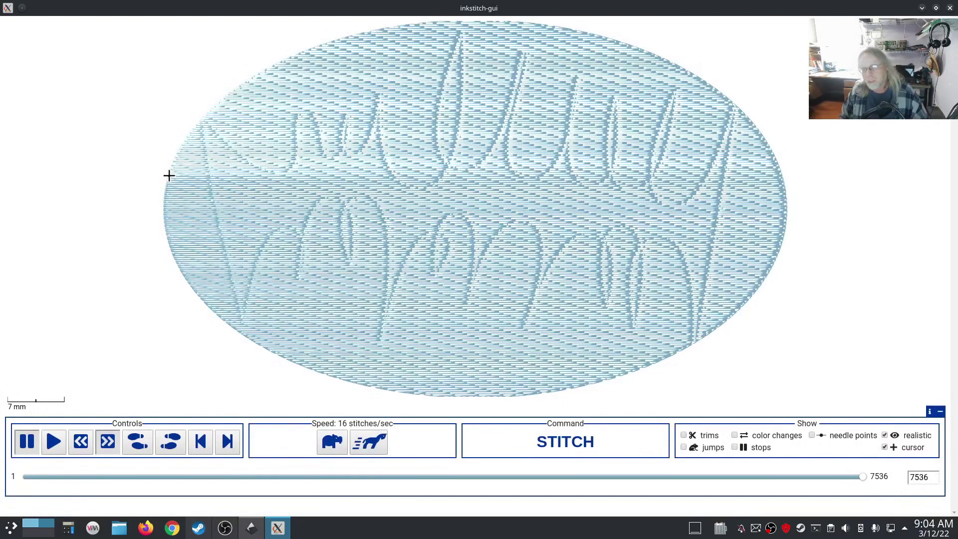
pyautogui.click(949, 8)
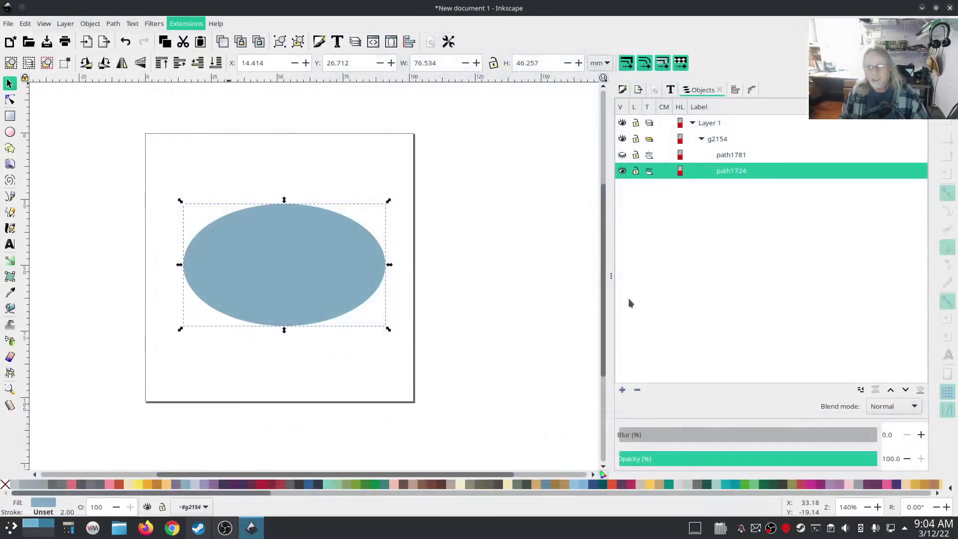
# Delete the hidden pattern outline from the group, keeping the ellipse
pyautogui.click(739, 156)
pyautogui.press('Delete')
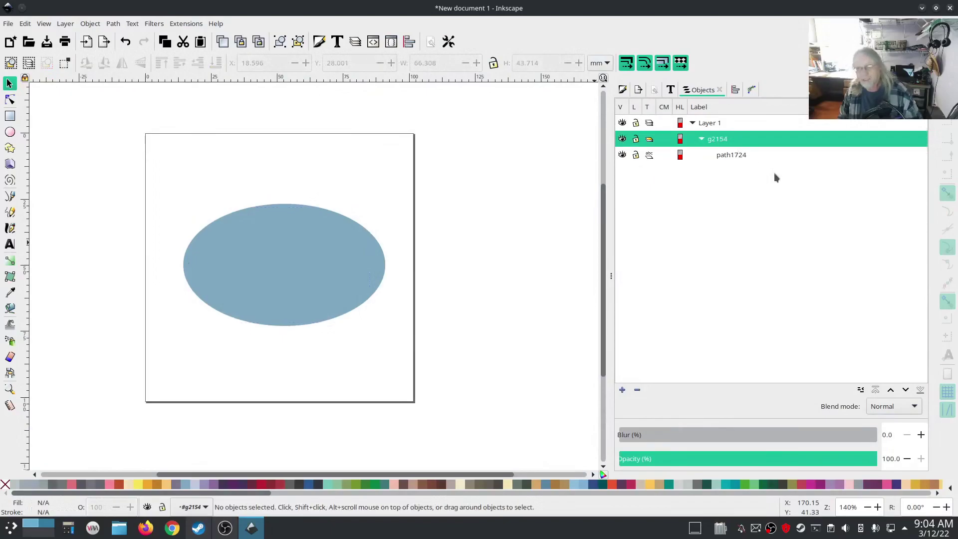
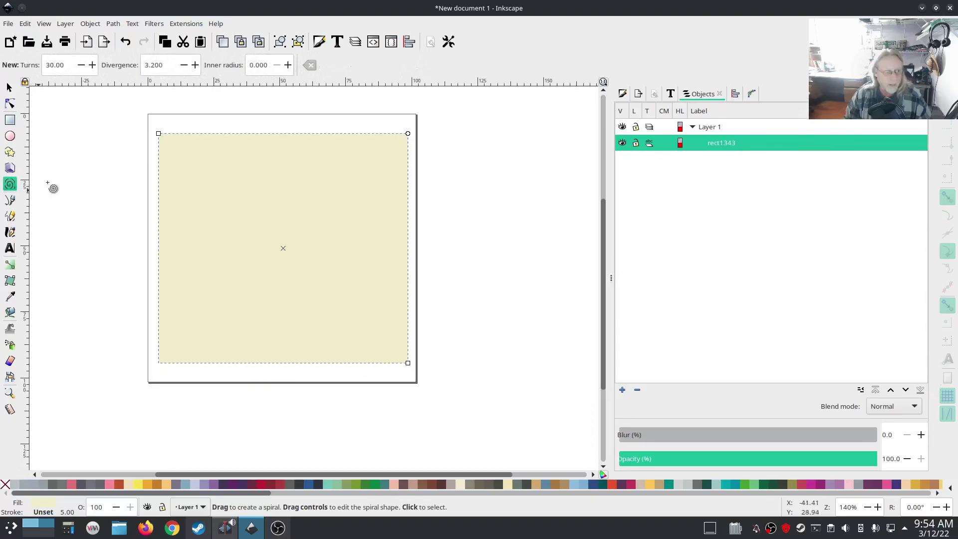
# Draw a 30-turn spiral about 176.8 by 172.1 mm and centre it over the cream rectangle
pyautogui.moveTo(174, 154); pyautogui.dragTo(347, 322)
pyautogui.click(9, 87)
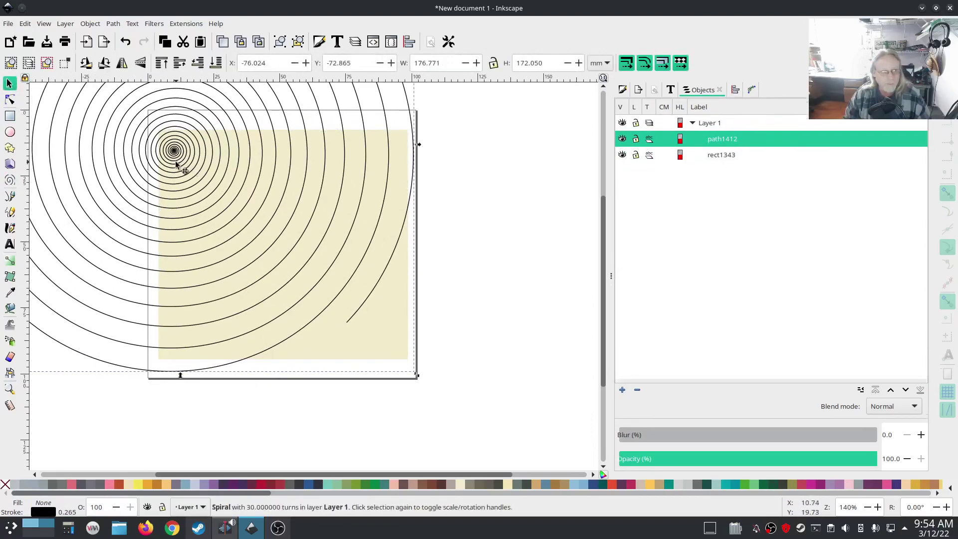
pyautogui.moveTo(178, 166); pyautogui.dragTo(270, 254)
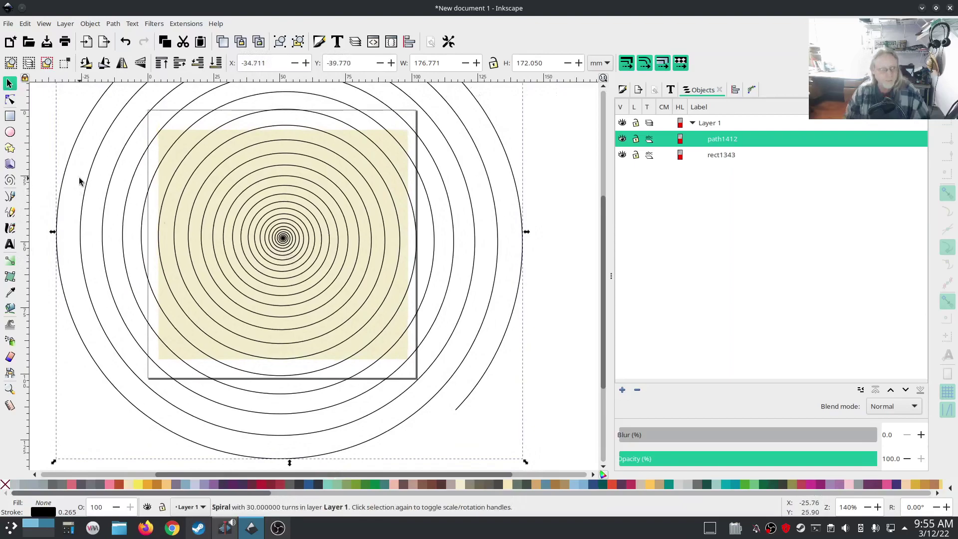
# Draw a horizontal straight line about 63.6 mm long with the Pen tool, running from the spiral's centre out past the page's right edge
pyautogui.click(10, 196)
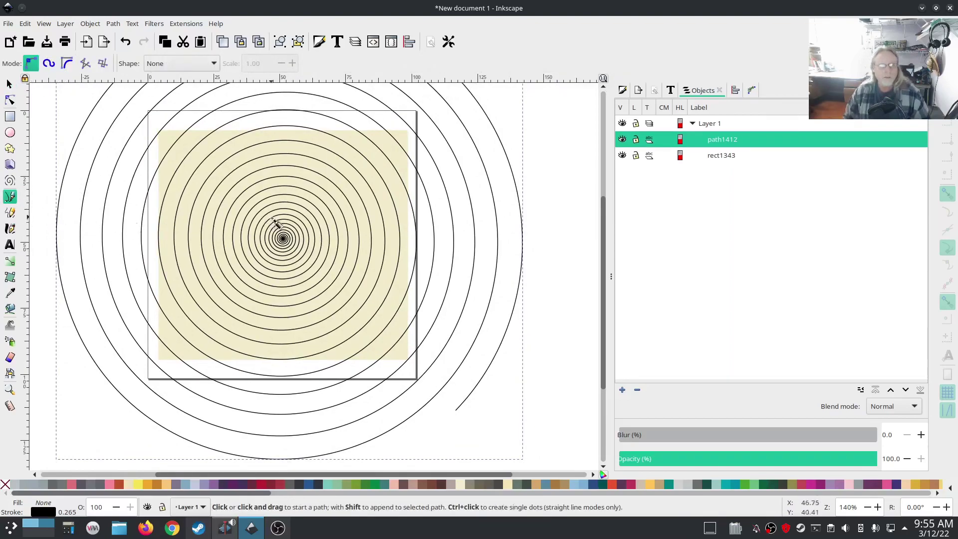
pyautogui.click(283, 239)
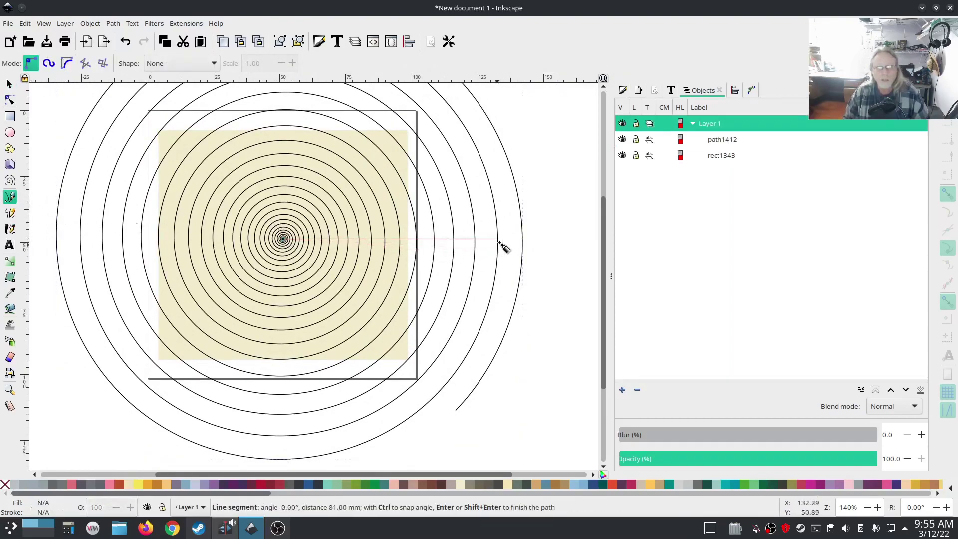
pyautogui.click(451, 238)
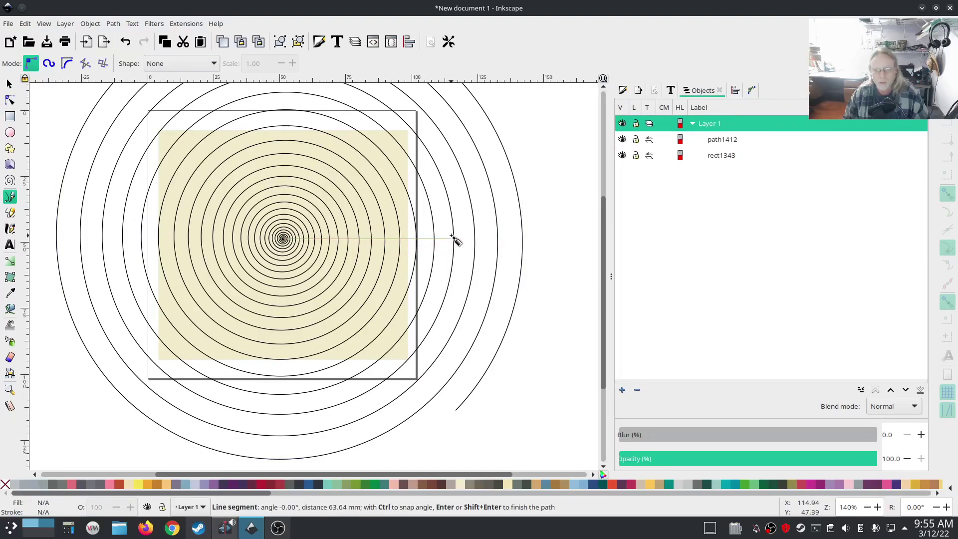
pyautogui.press('Return')
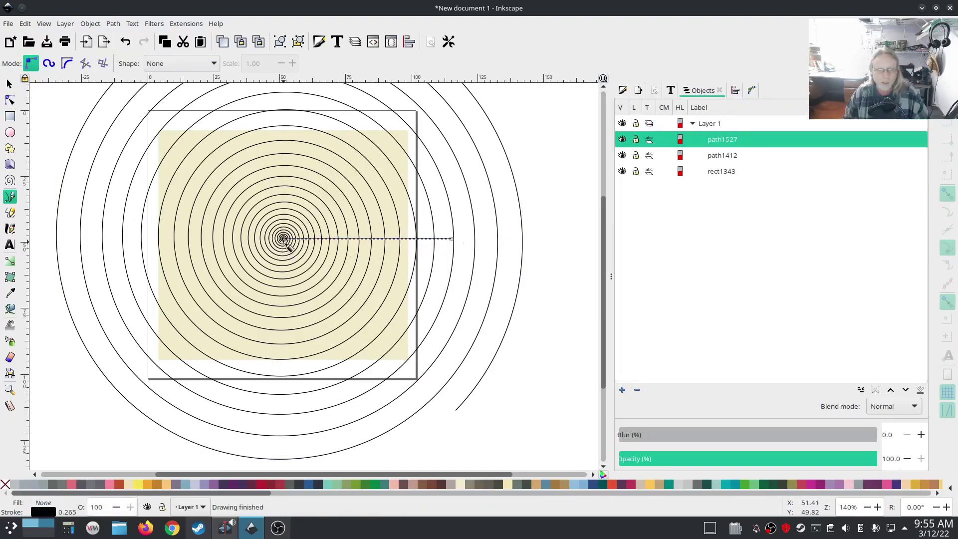
# Draw three more straight spokes with the Pen tool from the spiral's centre, running down, left and up just past the page edges
pyautogui.click(283, 238)
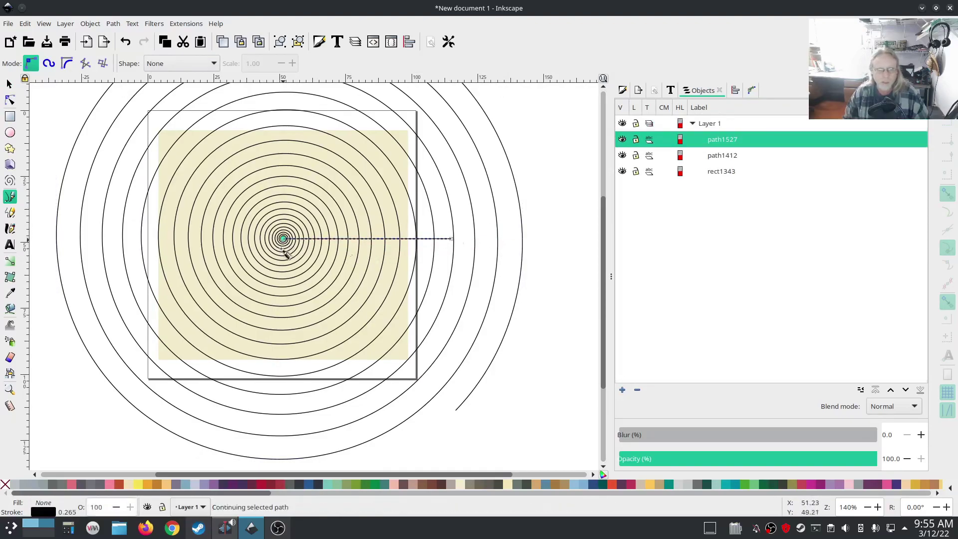
pyautogui.doubleClick(283, 394)
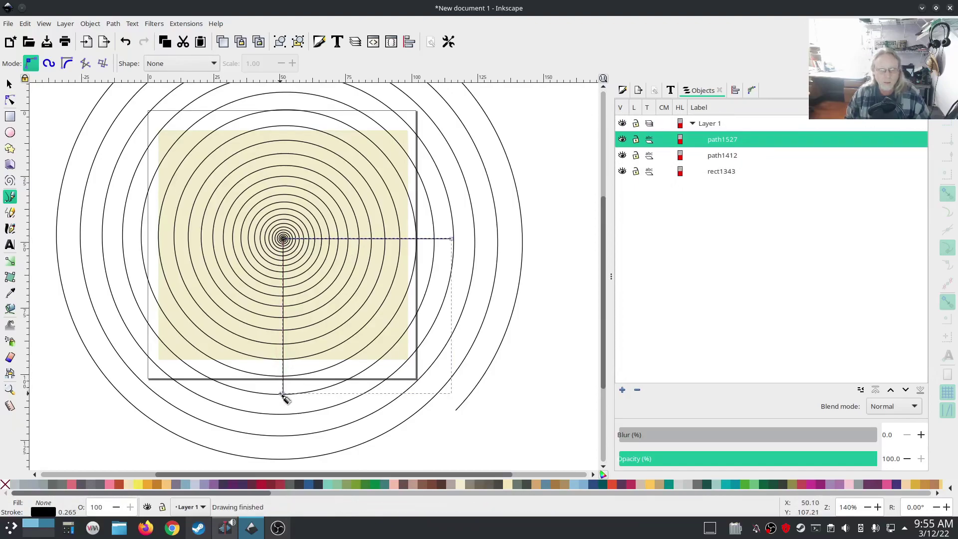
pyautogui.click(283, 238)
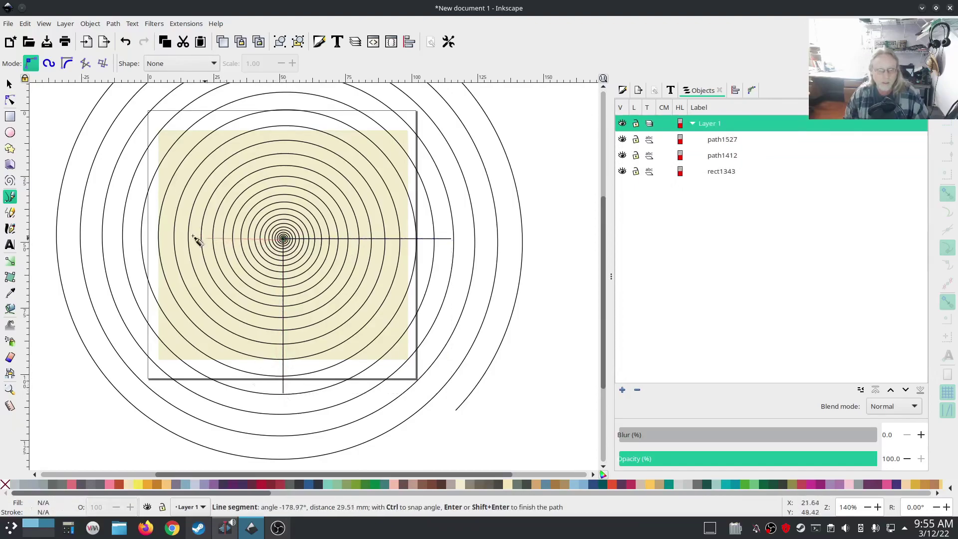
pyautogui.doubleClick(145, 239)
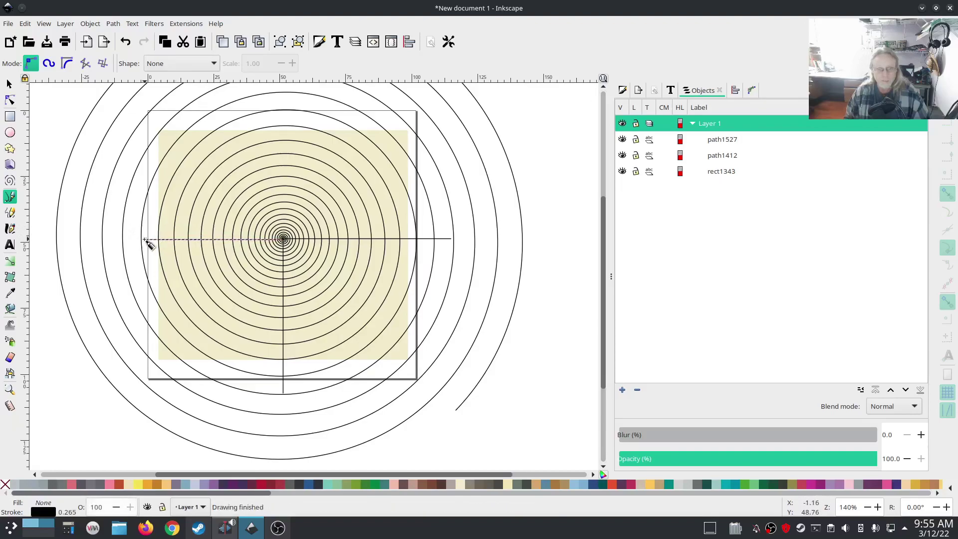
pyautogui.click(283, 239)
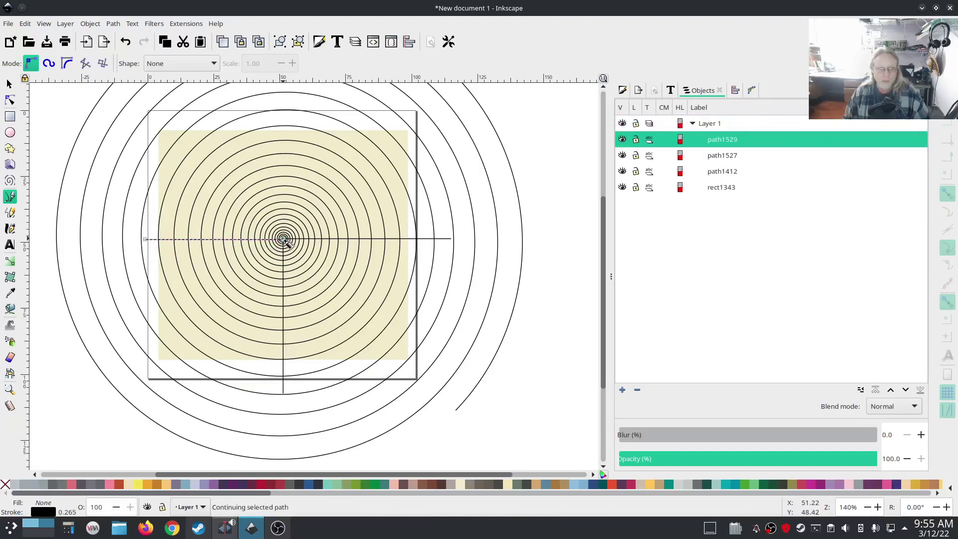
pyautogui.click(284, 104)
pyautogui.press('Return')
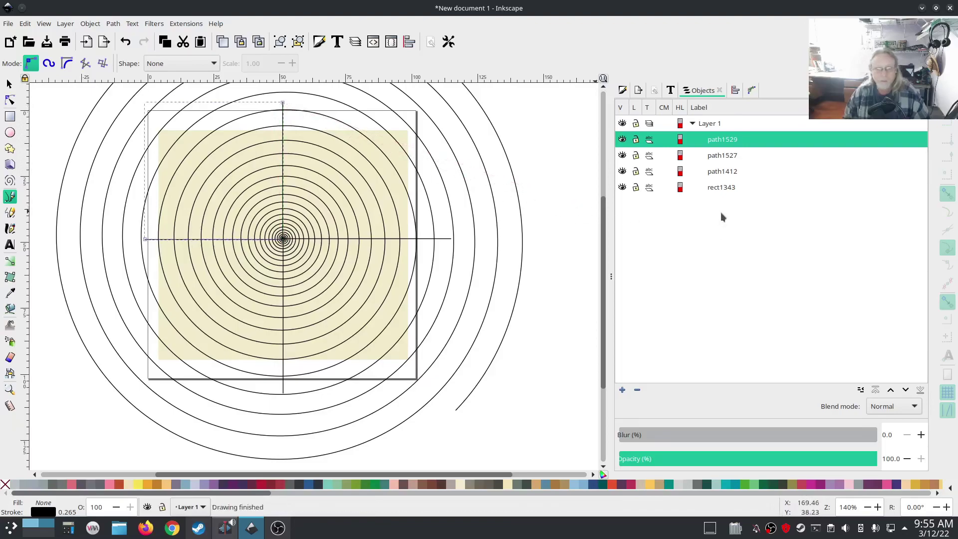
# Select both spoke paths without the spiral or rectangle and duplicate them in place
pyautogui.click(723, 157)
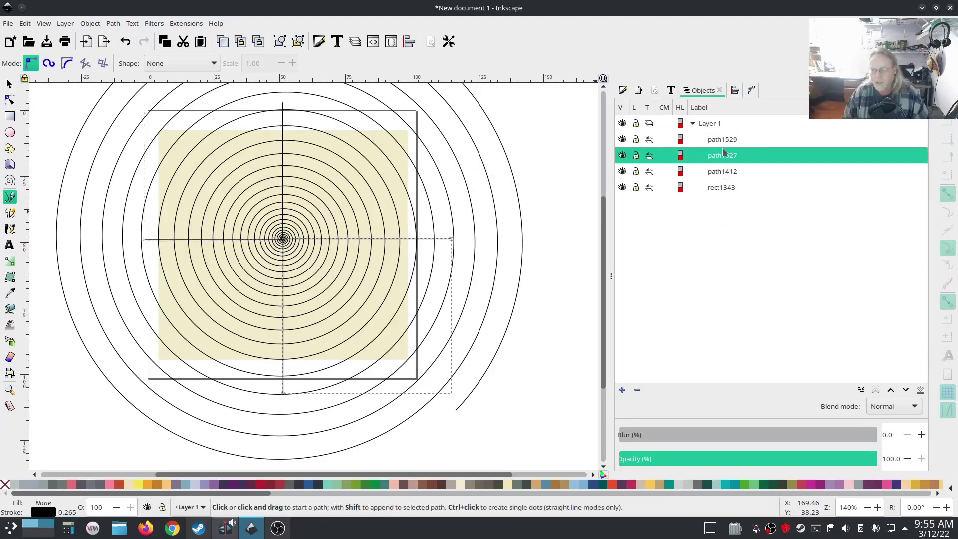
pyautogui.press('Up')
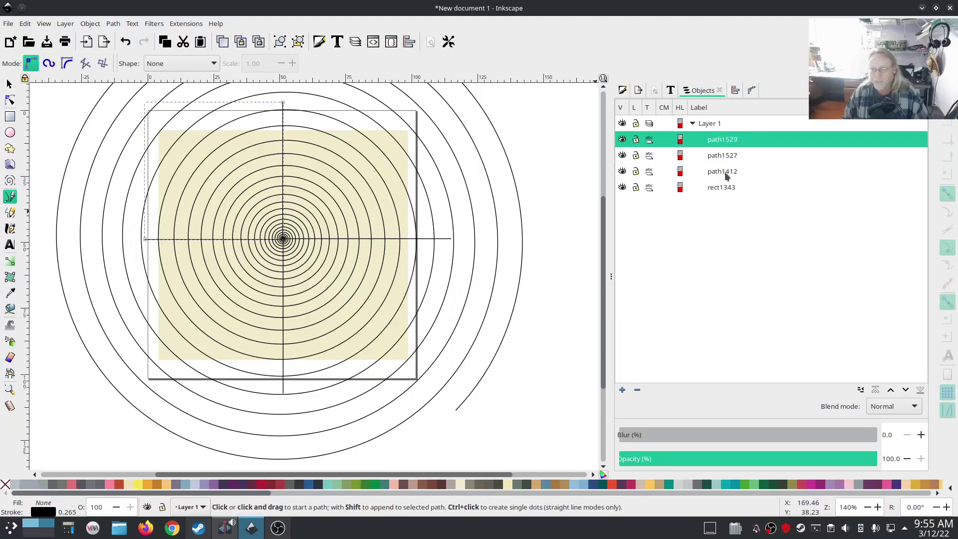
pyautogui.keyDown('shift'); pyautogui.click(725, 158); pyautogui.keyUp('shift')
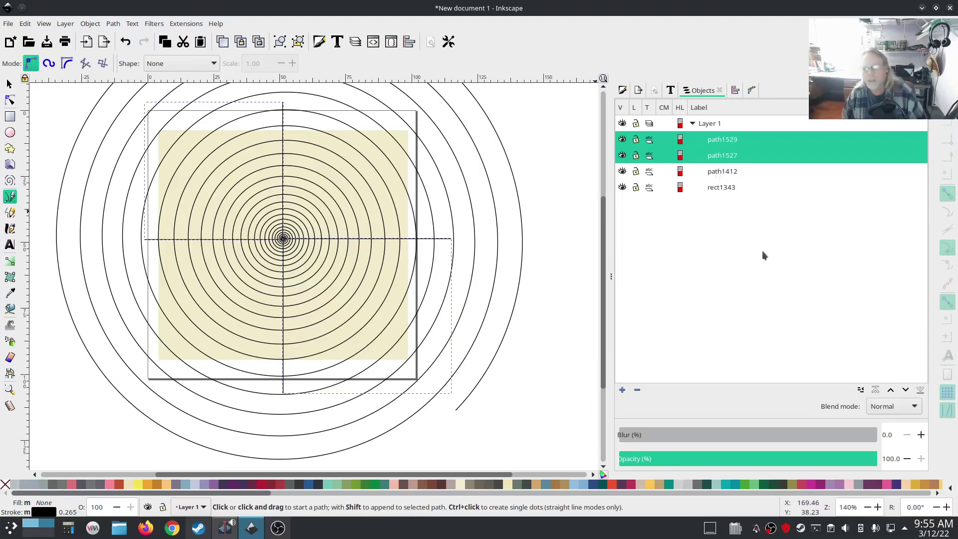
pyautogui.hotkey('ctrl', 'd')
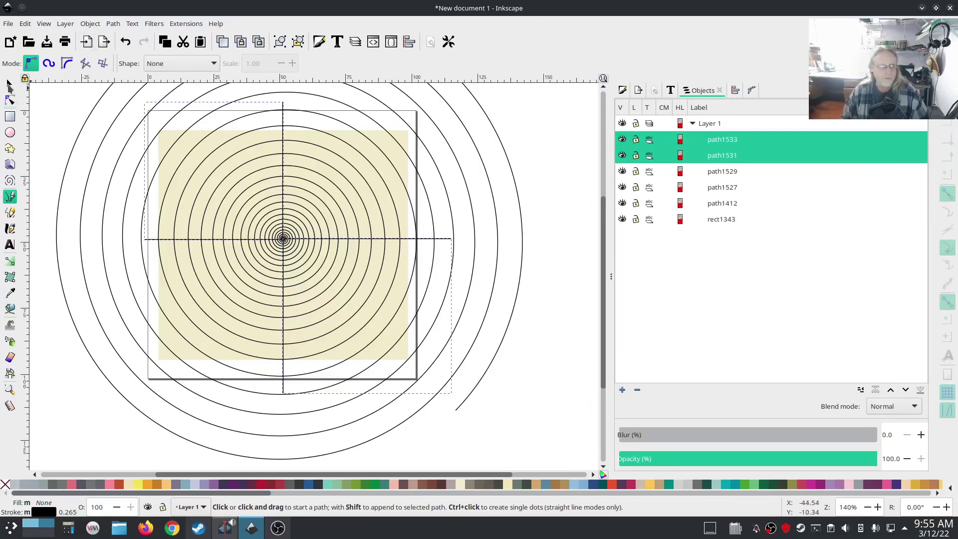
# Rotate the duplicated spokes about 45 degrees so they run diagonally, and move their crossing onto the spiral's centre
pyautogui.press('s')
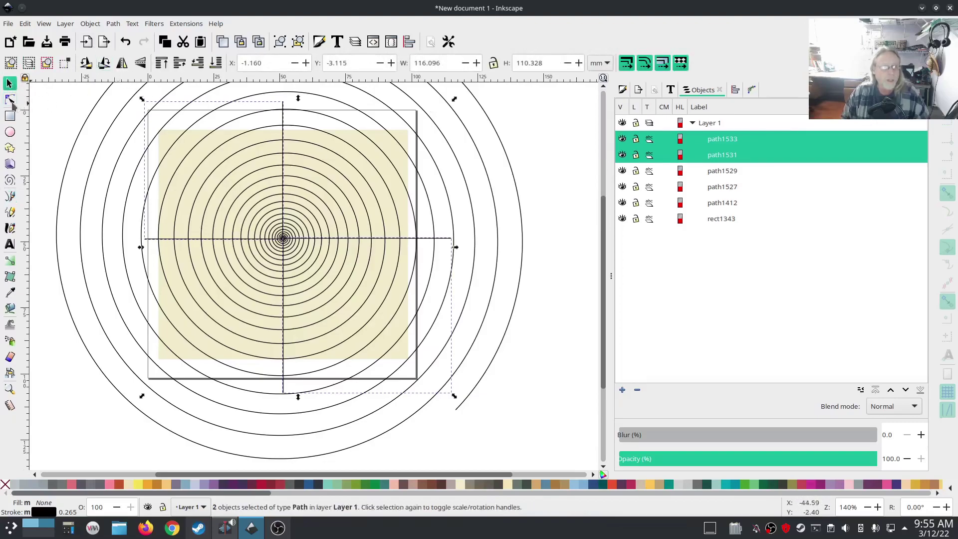
pyautogui.click(283, 107)
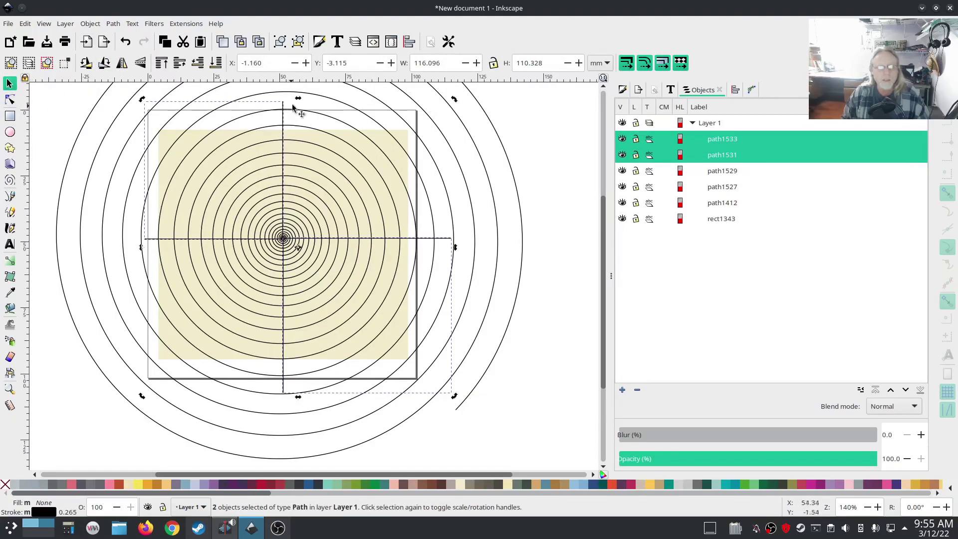
pyautogui.moveTo(454, 101); pyautogui.dragTo(530, 232)
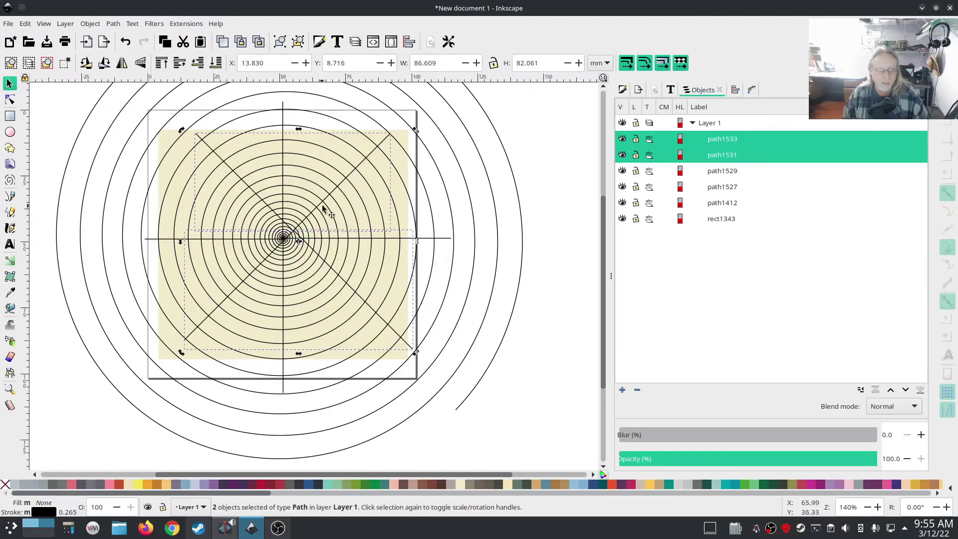
pyautogui.moveTo(321, 203); pyautogui.dragTo(311, 213)
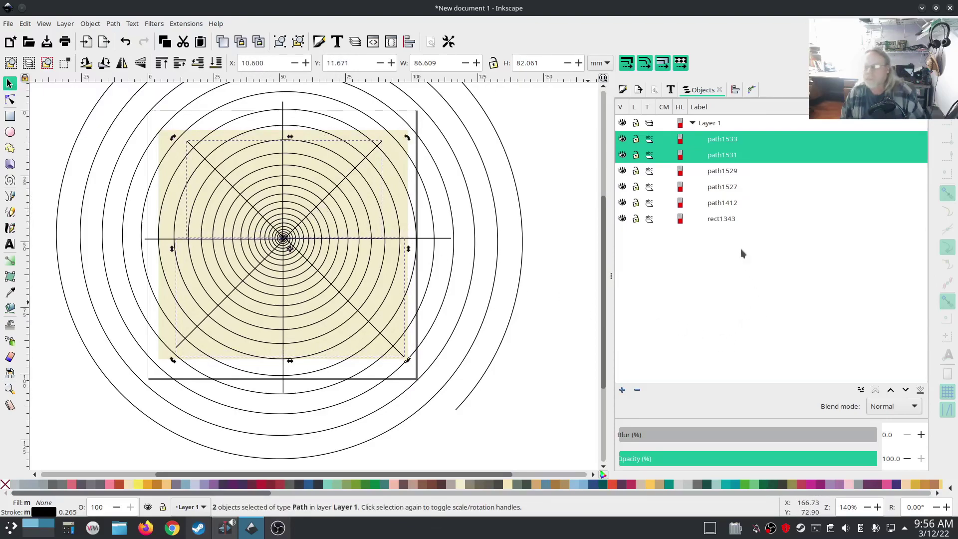
# Combine the spiral and all four spoke paths into a single path, leaving out the rectangle
pyautogui.keyDown('shift'); pyautogui.click(721, 202); pyautogui.keyUp('shift')
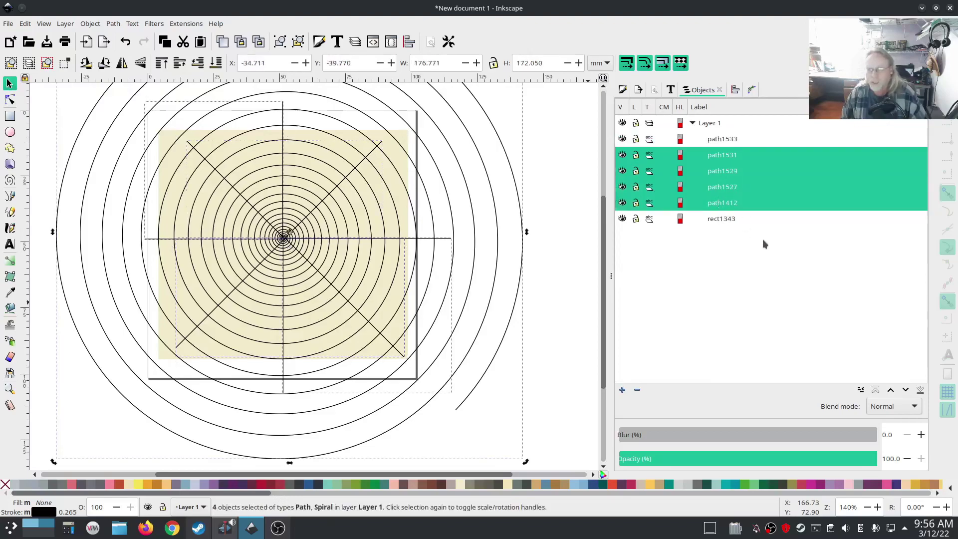
pyautogui.keyDown('ctrl'); pyautogui.click(726, 139); pyautogui.keyUp('ctrl')
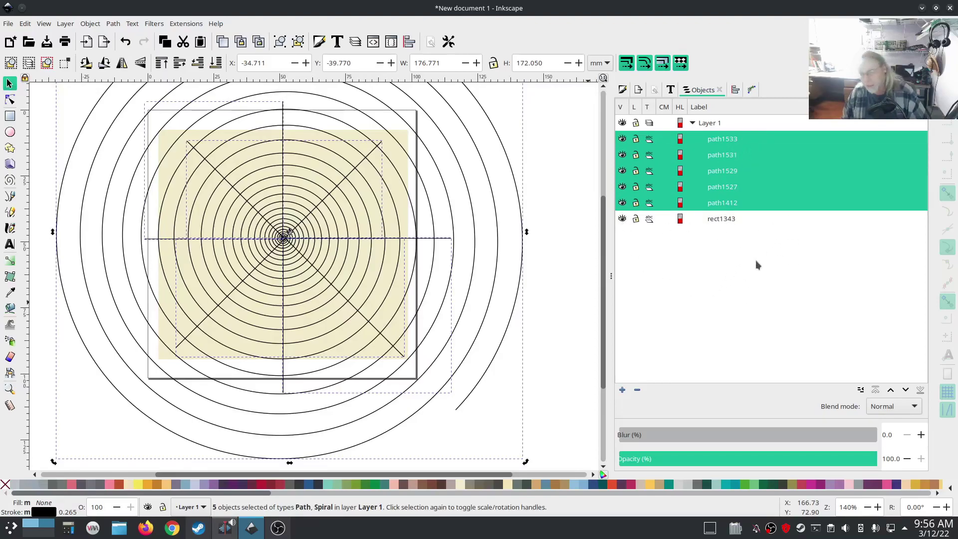
pyautogui.click(113, 24)
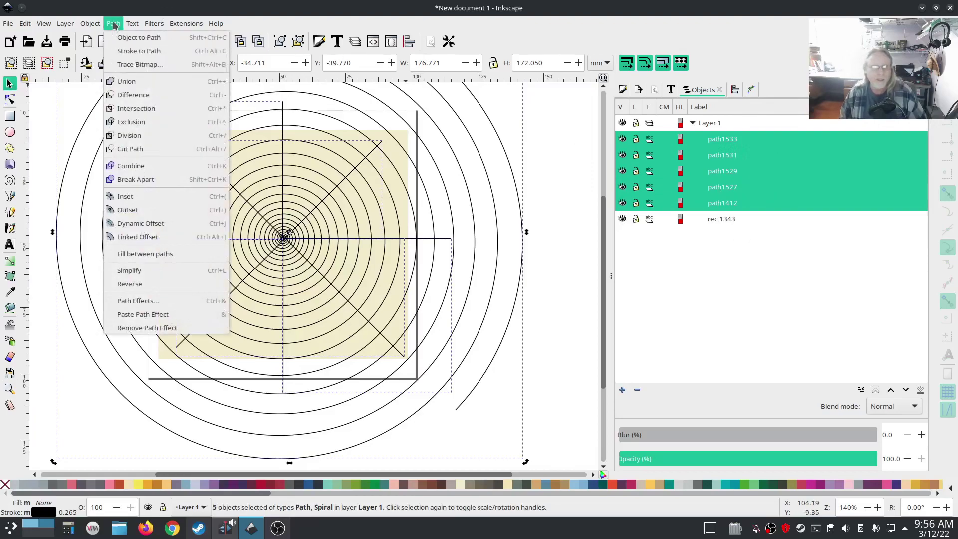
pyautogui.click(129, 166)
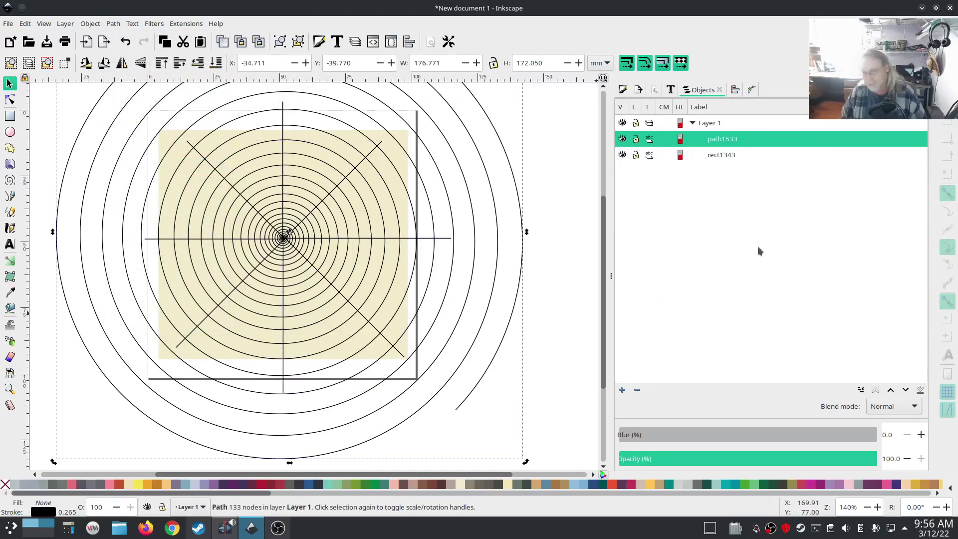
# Group the combined spiral-and-spokes path with the cream rectangle
pyautogui.keyDown('shift'); pyautogui.click(725, 154); pyautogui.keyUp('shift')
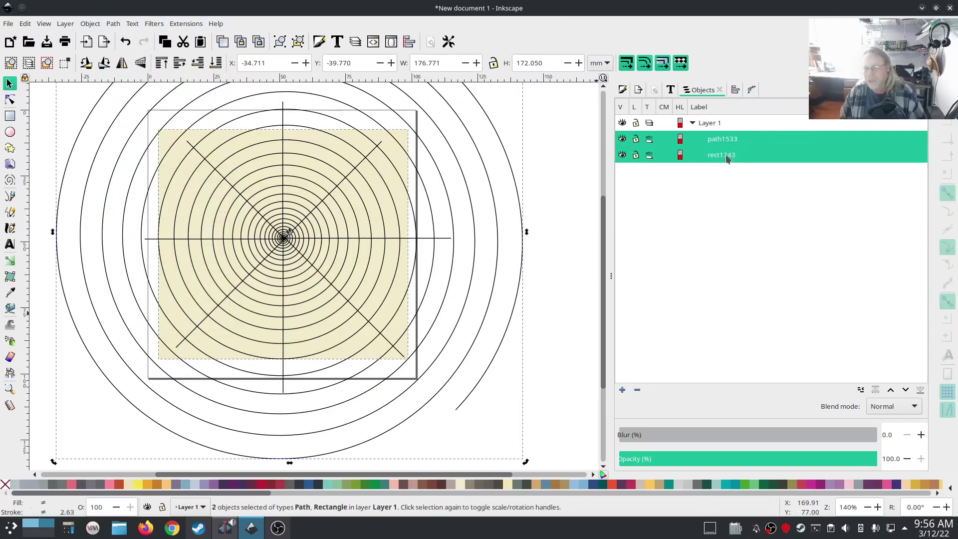
pyautogui.rightClick(725, 154)
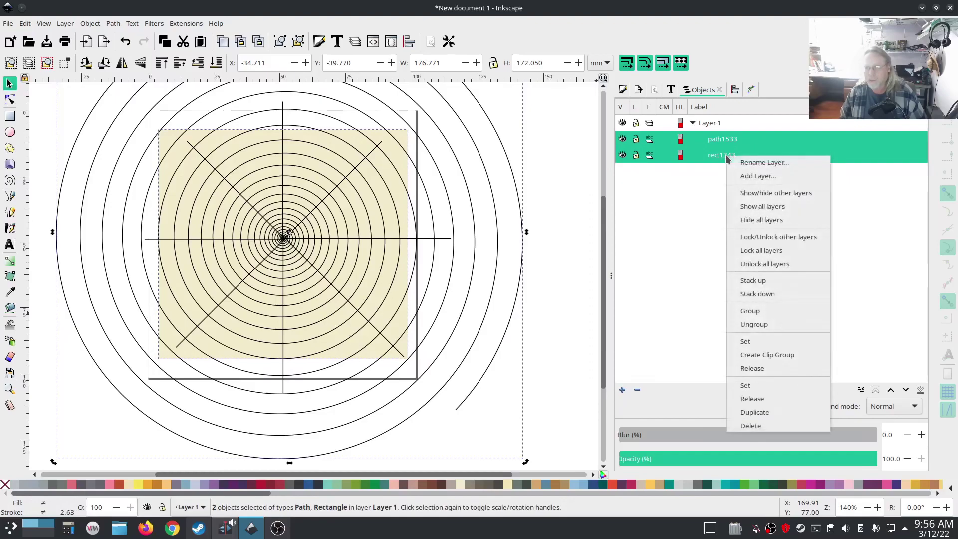
pyautogui.click(765, 312)
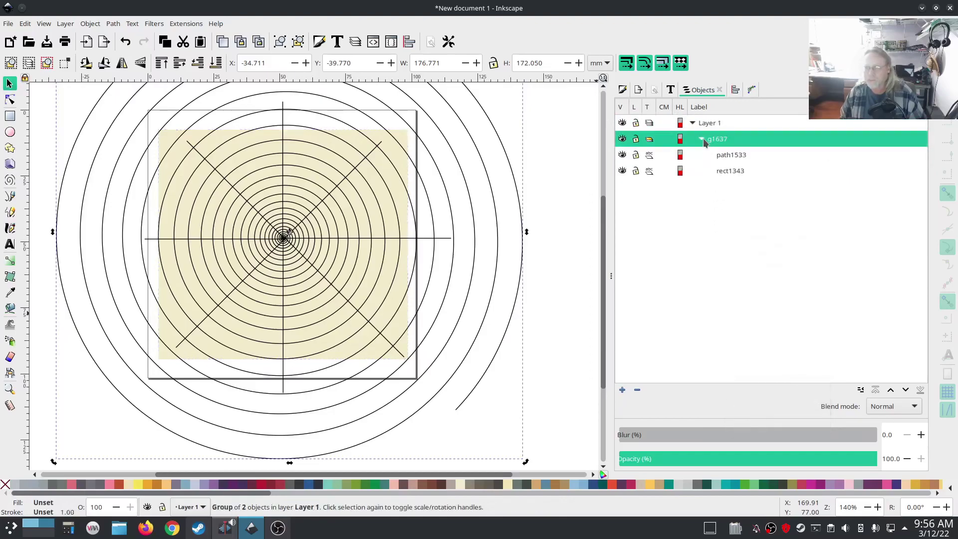
# Mark the combined spiral-and-spokes path inside the group as an Ink/Stitch pattern
pyautogui.click(726, 156)
pyautogui.rightClick(726, 156)
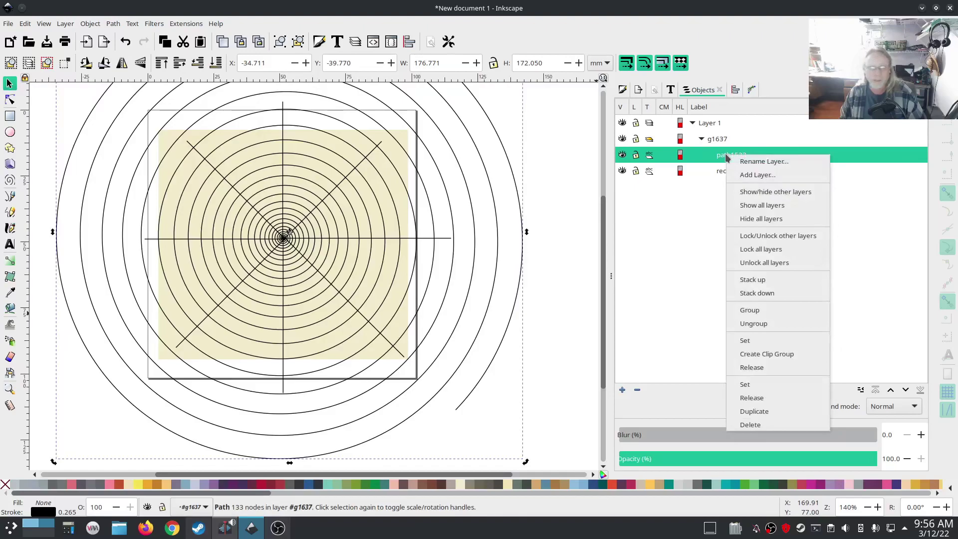
pyautogui.click(185, 24)
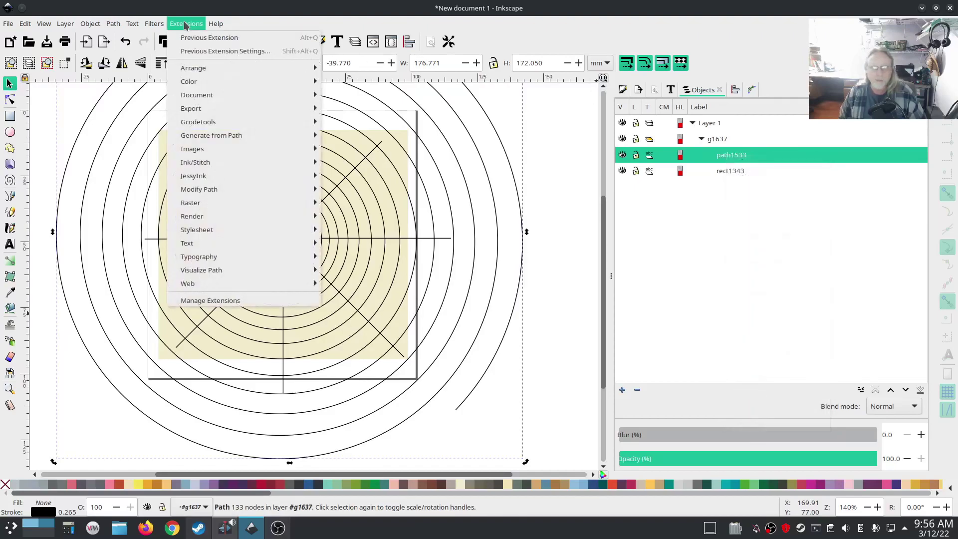
pyautogui.moveTo(240, 166)
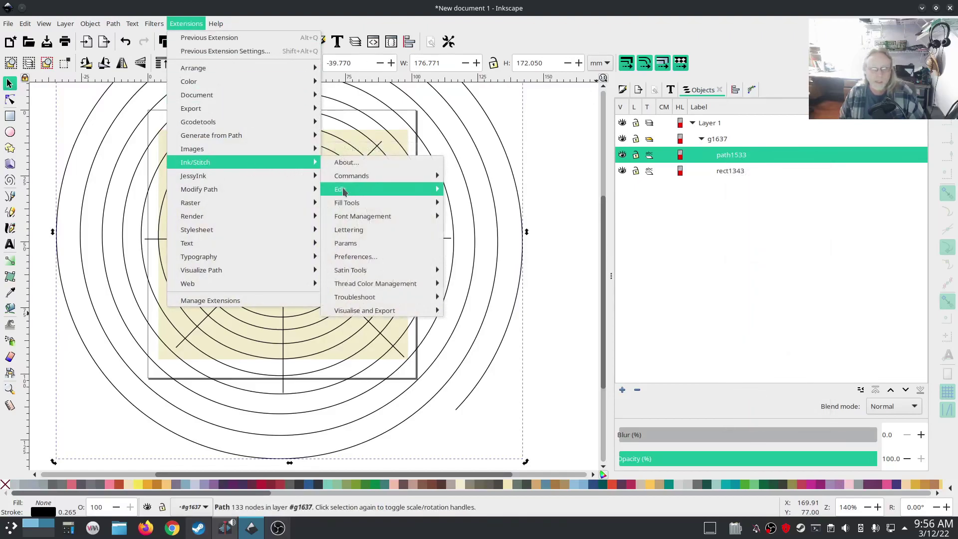
pyautogui.moveTo(342, 191)
pyautogui.click(479, 216)
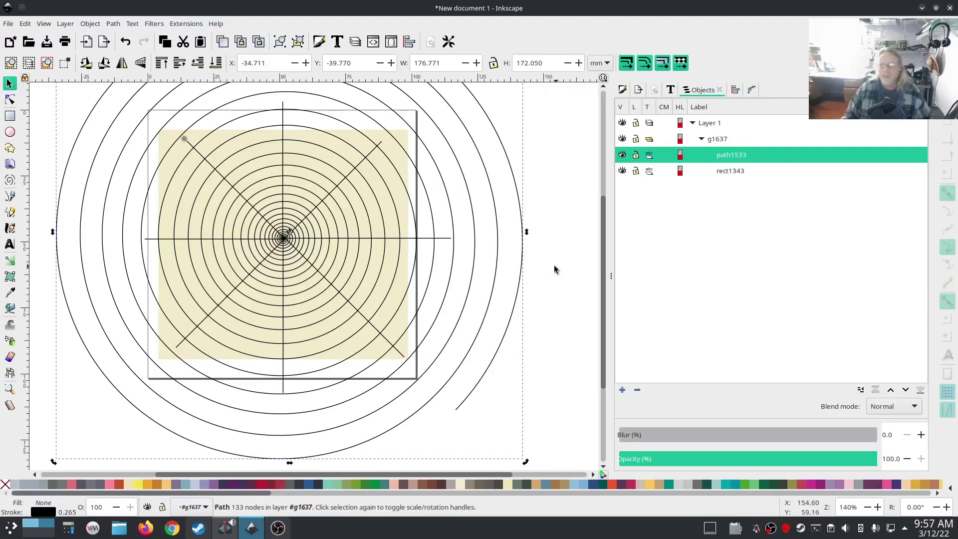
# Hide the spiral-and-spokes pattern path and launch the Ink/Stitch simulator for the rectangle alone
pyautogui.click(623, 155)
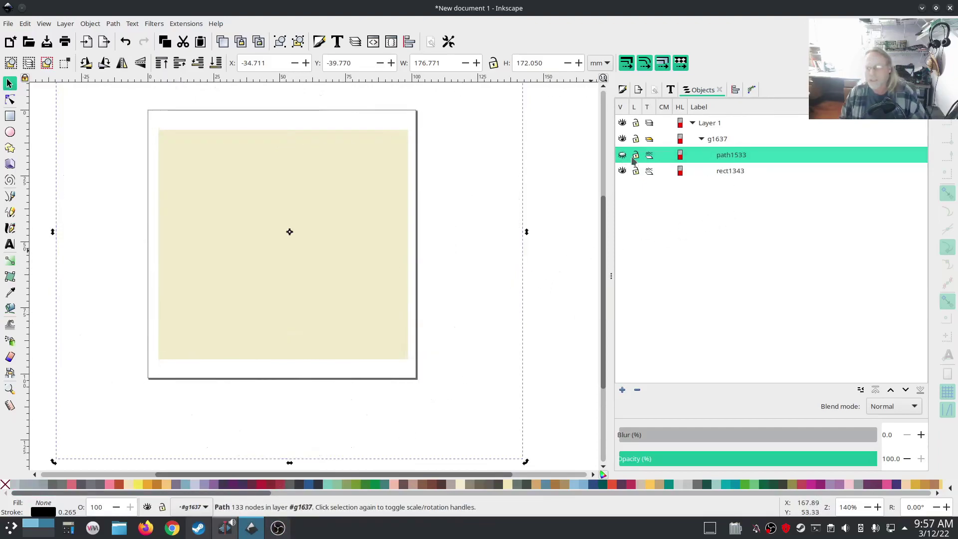
pyautogui.click(718, 171)
pyautogui.click(181, 23)
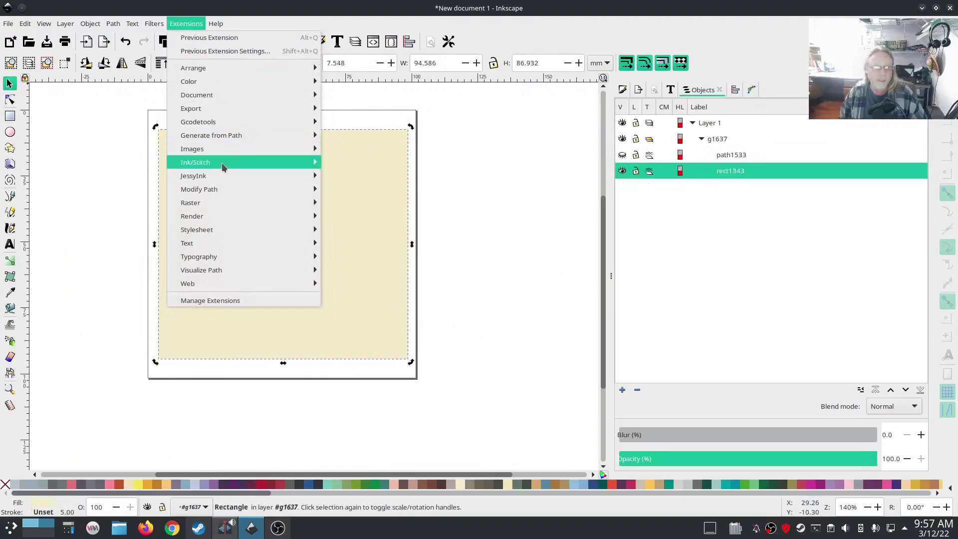
pyautogui.moveTo(223, 162)
pyautogui.moveTo(413, 310)
pyautogui.click(510, 337)
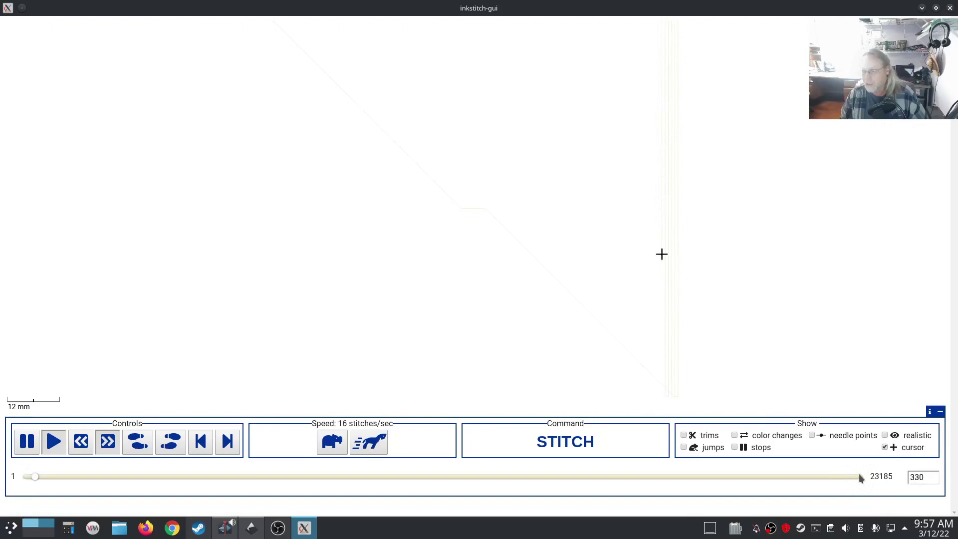
# Skip the simulation to its last stitch and examine the rectangle's spiral-and-spoke pattern up close in realistic view
pyautogui.click(227, 441)
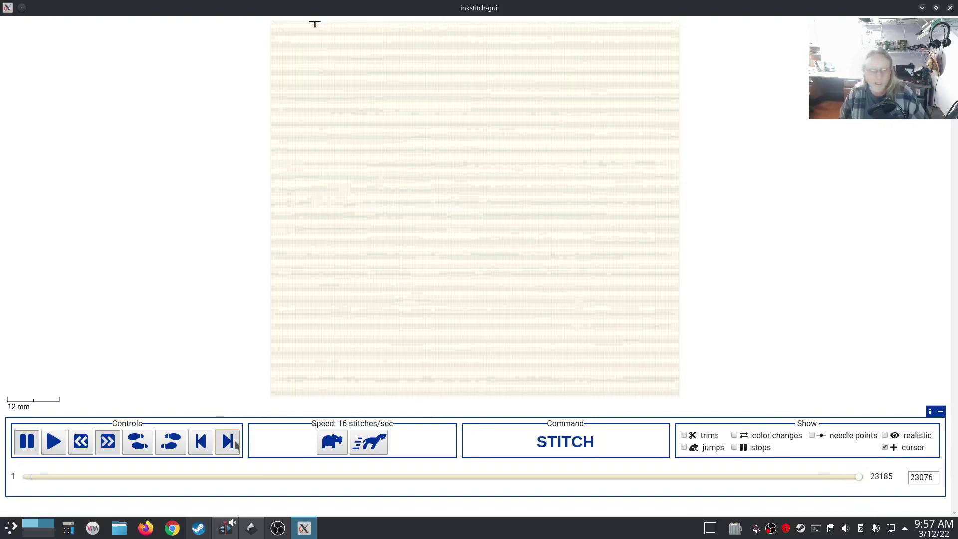
pyautogui.click(885, 434)
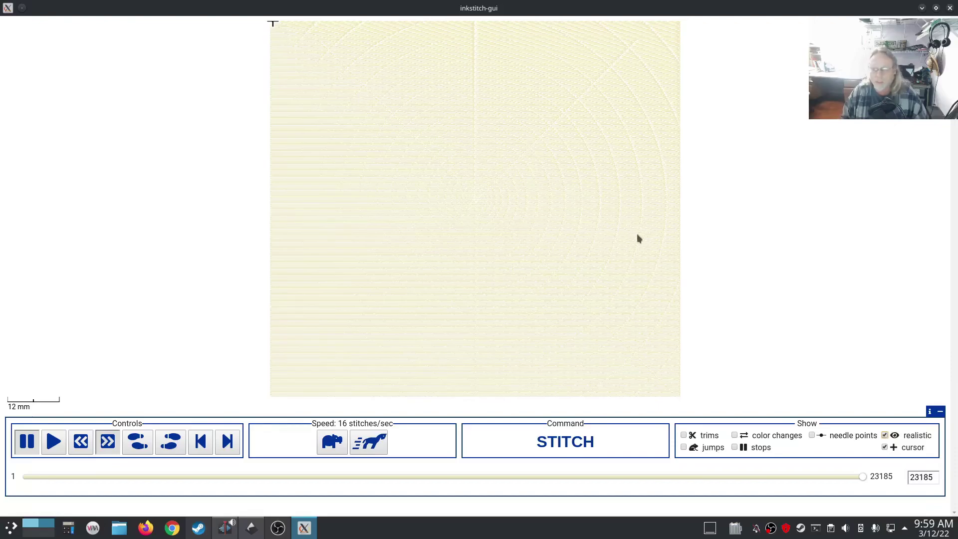
pyautogui.scroll(1, 514, 182)
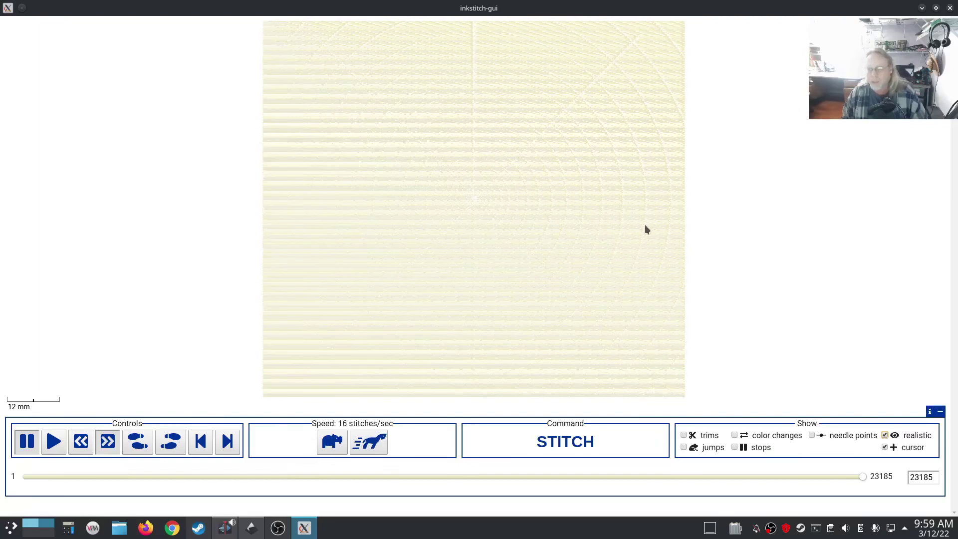
pyautogui.scroll(1, 659, 232)
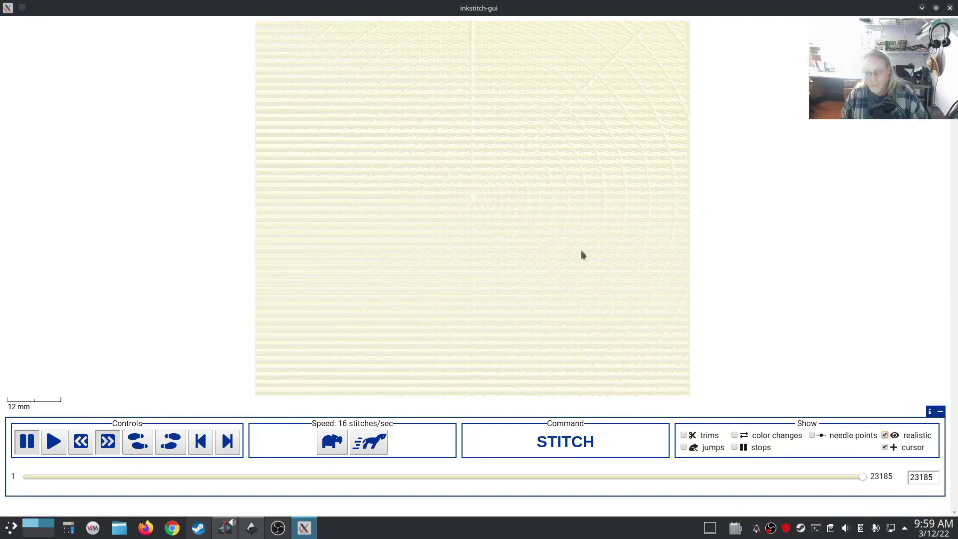
pyautogui.scroll(1, 629, 225)
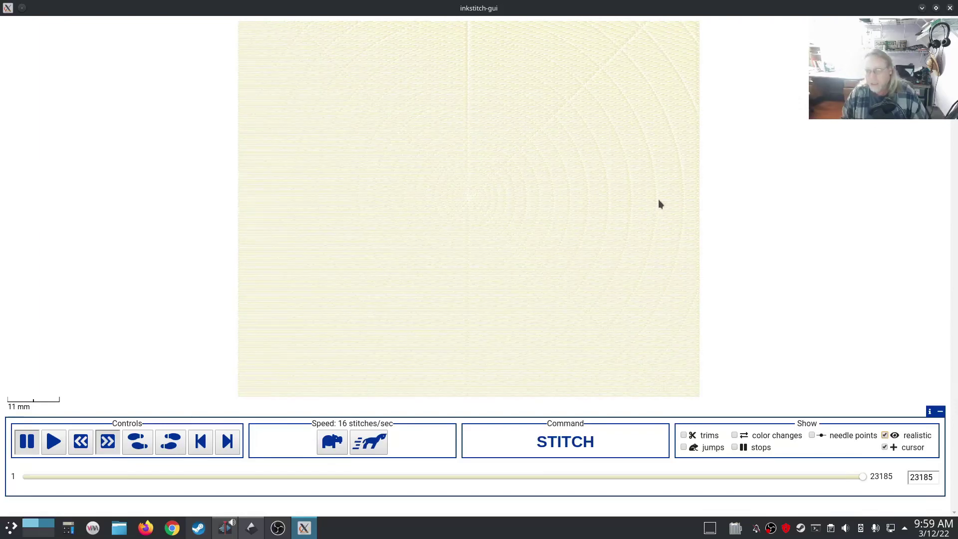
pyautogui.scroll(1, 658, 204)
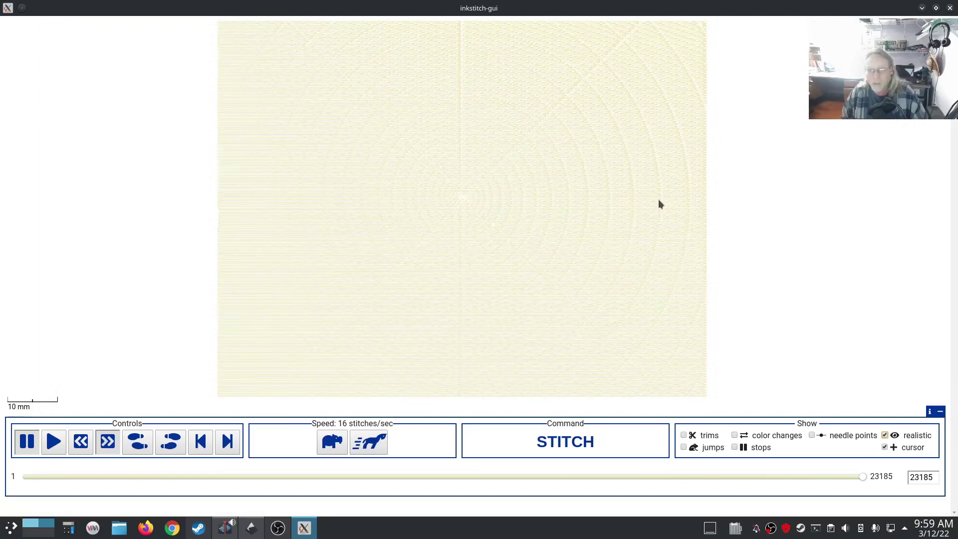
pyautogui.scroll(1, 720, 236)
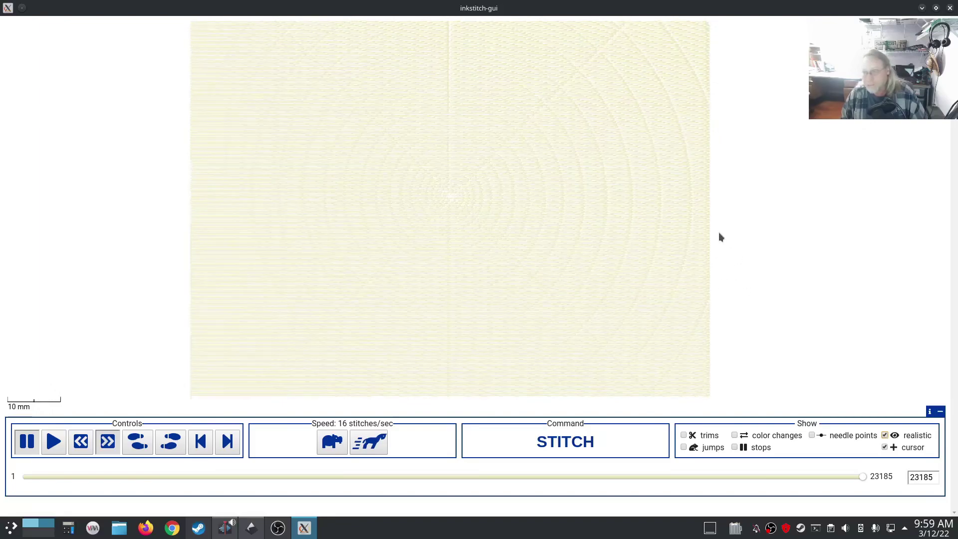
# Examine how the spiral rings and radial spokes show in the cream rectangle's simulated stitches
pyautogui.scroll(1, 658, 261)
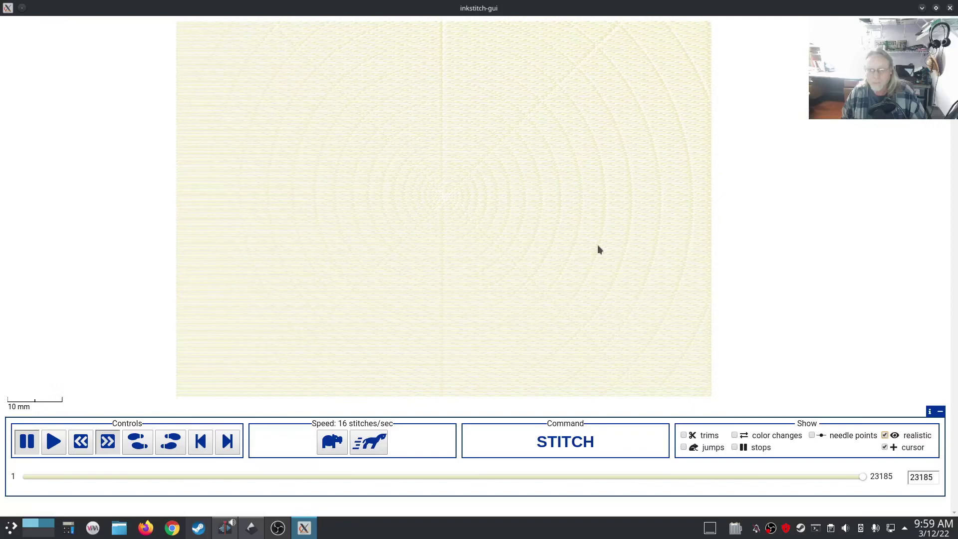
pyautogui.scroll(1, 596, 245)
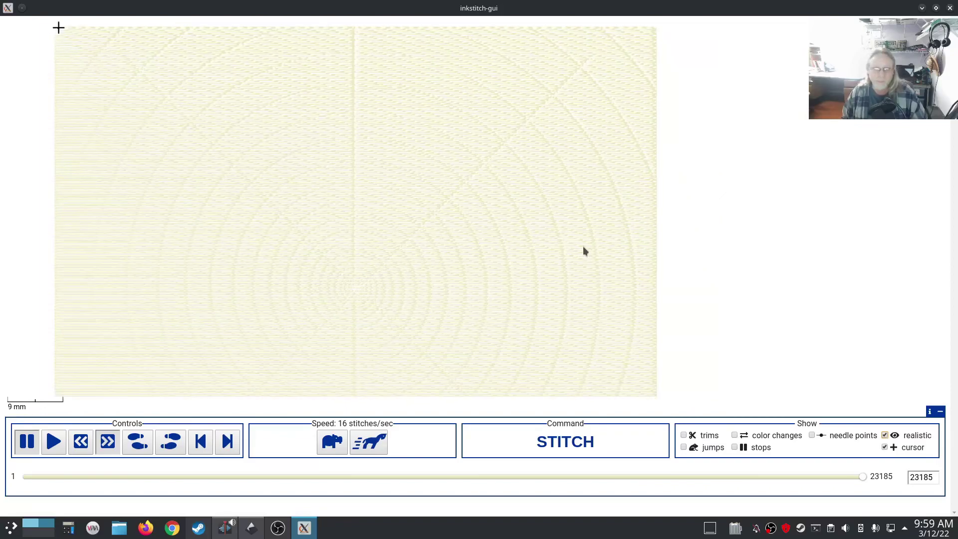
pyautogui.scroll(1, 577, 289)
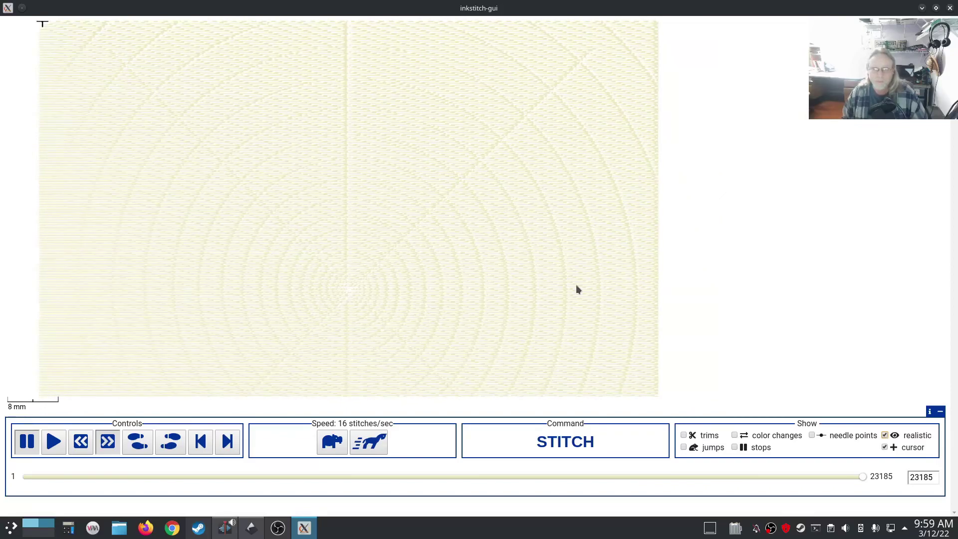
pyautogui.scroll(1, 576, 285)
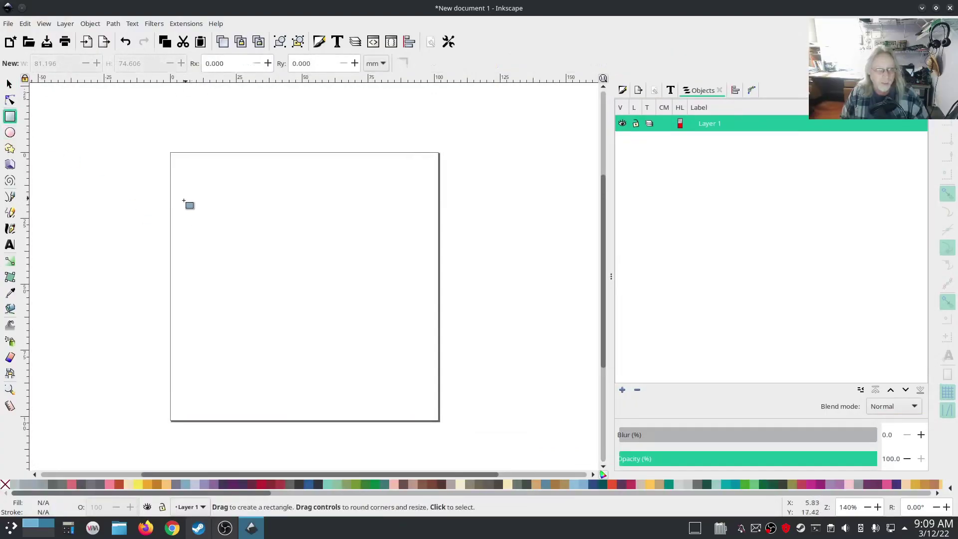
# Draw a rectangle about 97.6 by 49.8 mm across the middle of the page and fill it green
pyautogui.moveTo(178, 208)
pyautogui.mouseDown()
pyautogui.moveTo(332, 317)
pyautogui.moveTo(436, 343)
pyautogui.mouseUp()
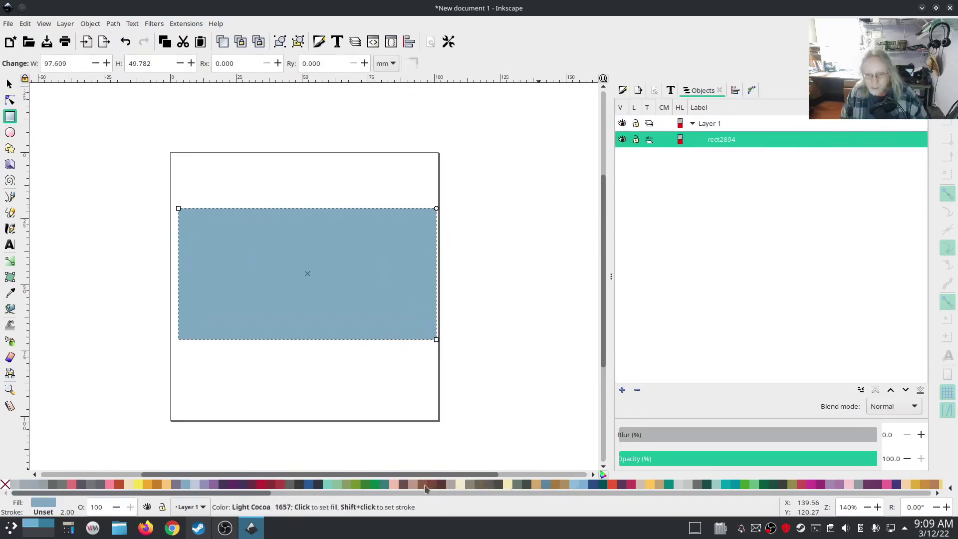
pyautogui.moveTo(763, 484); pyautogui.dragTo(429, 324)
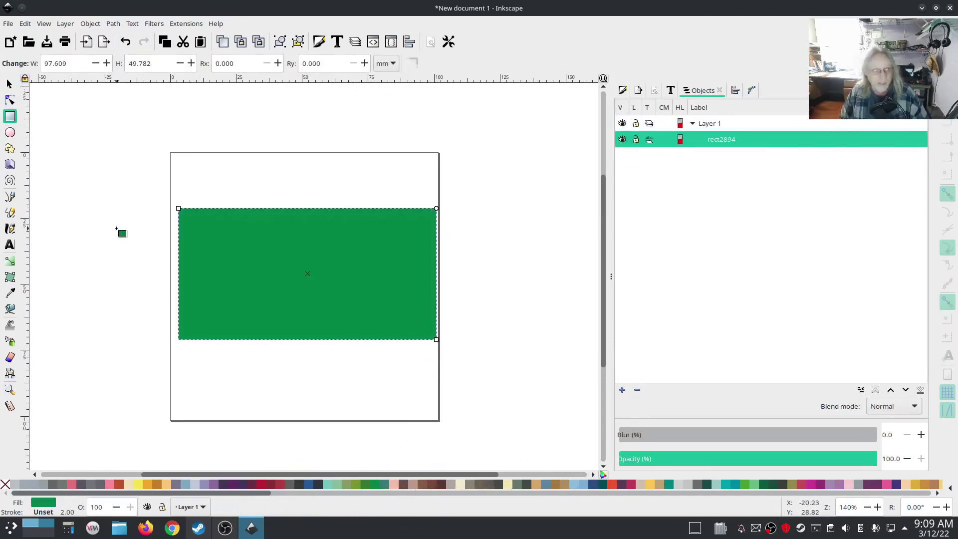
# Draw a looping freehand scribble about 138.5 by 61.2 mm, starting outside the page and running diagonally over the green rectangle
pyautogui.click(10, 213)
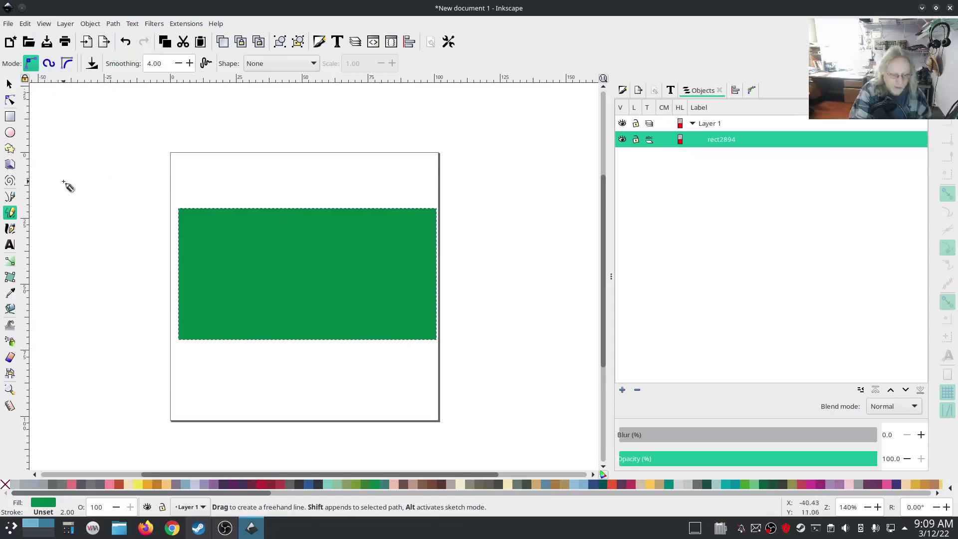
pyautogui.moveTo(64, 184)
pyautogui.mouseDown()
pyautogui.moveTo(130, 168)
pyautogui.moveTo(109, 180)
pyautogui.mouseUp()
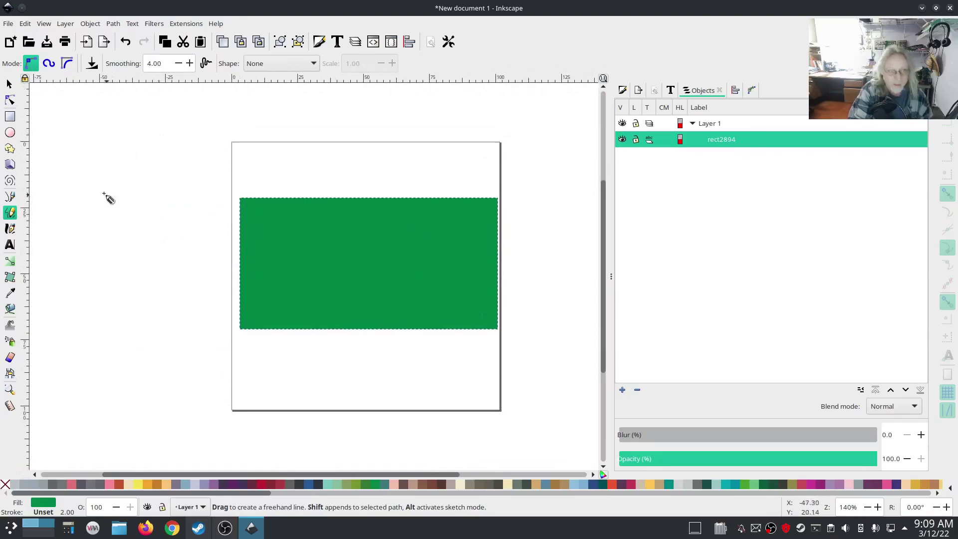
pyautogui.moveTo(103, 192)
pyautogui.mouseDown()
pyautogui.moveTo(115, 214)
pyautogui.moveTo(162, 221)
pyautogui.moveTo(186, 213)
pyautogui.moveTo(171, 238)
pyautogui.moveTo(207, 186)
pyautogui.moveTo(163, 248)
pyautogui.moveTo(225, 196)
pyautogui.moveTo(173, 255)
pyautogui.moveTo(235, 227)
pyautogui.moveTo(213, 264)
pyautogui.moveTo(251, 253)
pyautogui.moveTo(290, 291)
pyautogui.moveTo(377, 245)
pyautogui.moveTo(270, 308)
pyautogui.moveTo(391, 241)
pyautogui.moveTo(324, 316)
pyautogui.moveTo(450, 242)
pyautogui.moveTo(321, 337)
pyautogui.moveTo(439, 255)
pyautogui.moveTo(375, 338)
pyautogui.mouseUp()
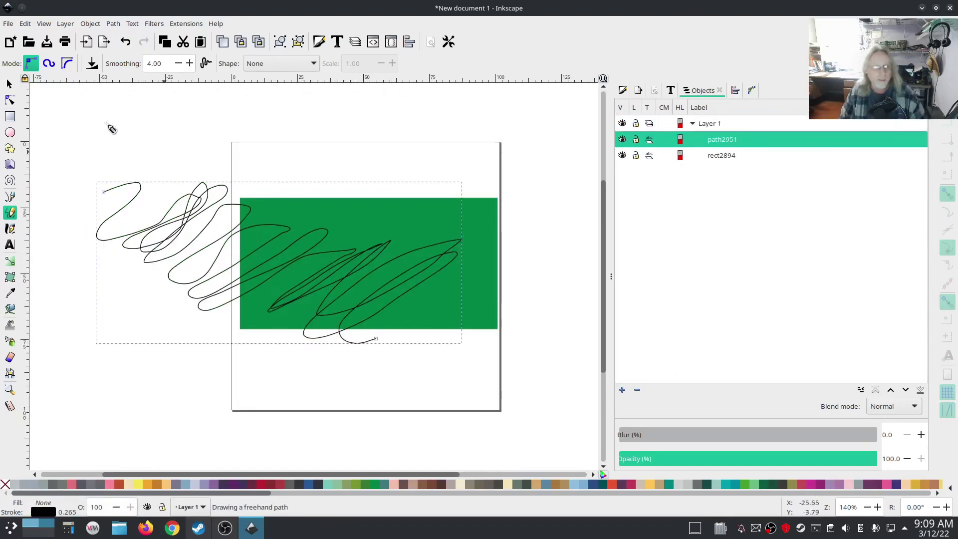
# Center the scribble over the green rectangle, scale it down slightly and rotate it counterclockwise so it runs more level
pyautogui.click(10, 83)
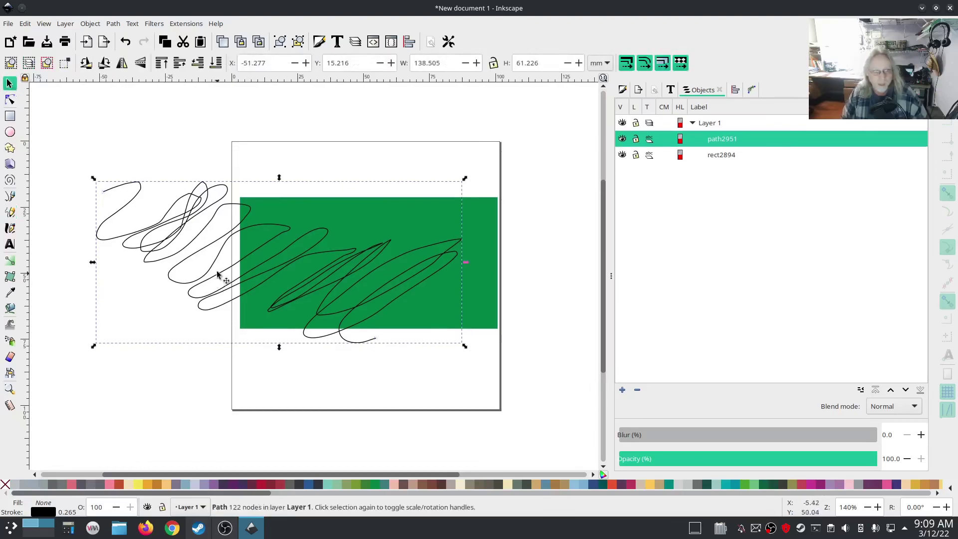
pyautogui.moveTo(212, 266); pyautogui.dragTo(333, 272)
pyautogui.moveTo(585, 352)
pyautogui.mouseDown()
pyautogui.moveTo(542, 331)
pyautogui.moveTo(556, 281)
pyautogui.mouseUp()
pyautogui.click(473, 289)
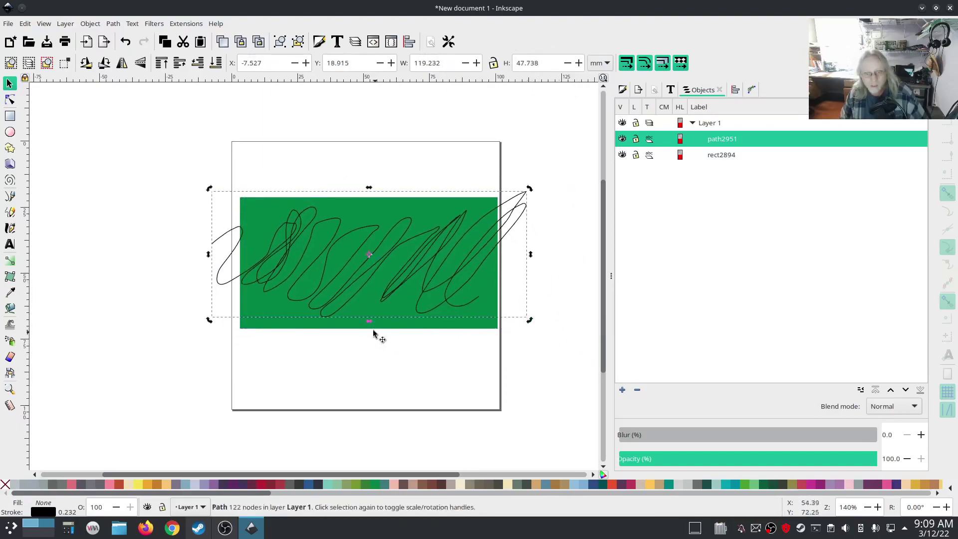
# Stretch the scribble beyond the rectangle's upper and lower edges and narrow it, to about 114.8 by 66.6 mm
pyautogui.click(349, 298)
pyautogui.moveTo(368, 321); pyautogui.dragTo(374, 349)
pyautogui.moveTo(367, 185)
pyautogui.mouseDown()
pyautogui.moveTo(364, 153)
pyautogui.moveTo(369, 168)
pyautogui.mouseUp()
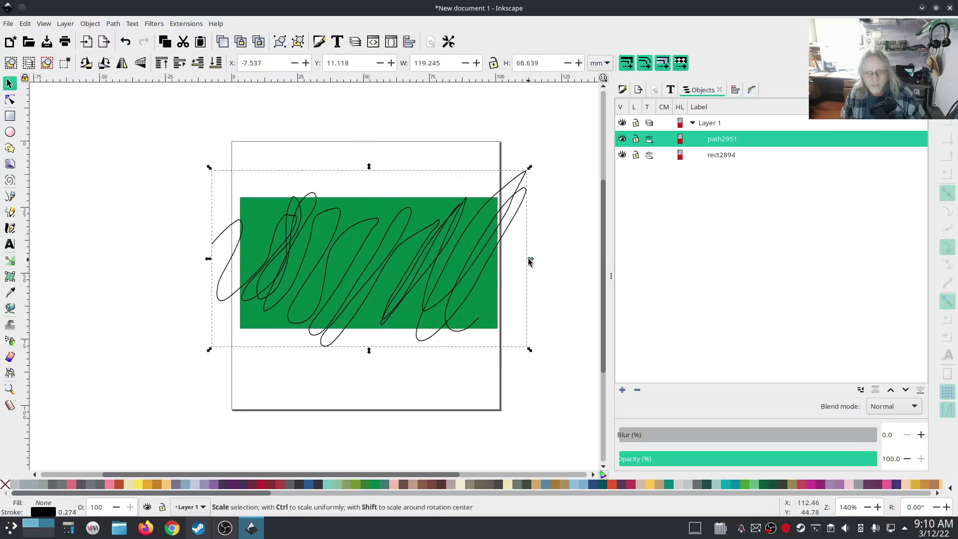
pyautogui.moveTo(528, 259)
pyautogui.mouseDown()
pyautogui.moveTo(518, 261)
pyautogui.moveTo(527, 260)
pyautogui.mouseUp()
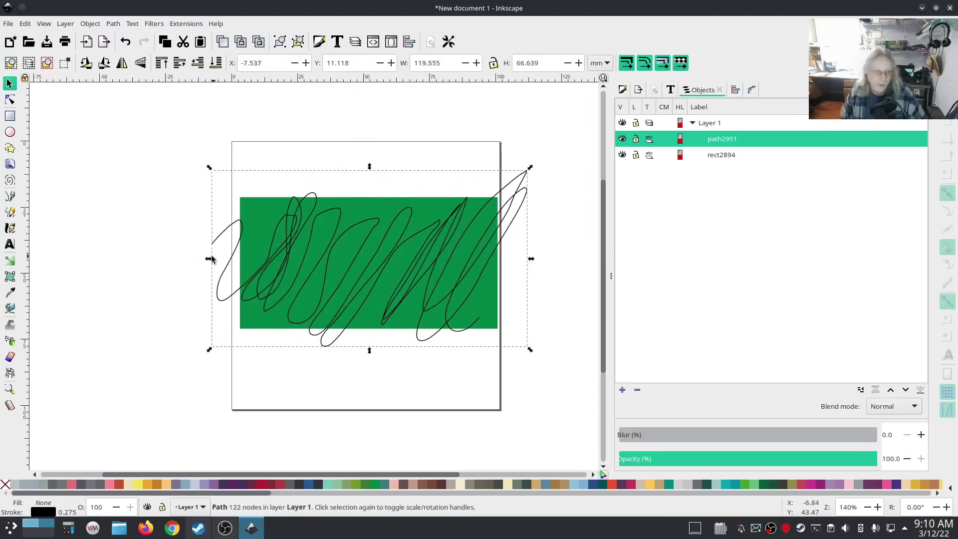
pyautogui.moveTo(210, 259); pyautogui.dragTo(224, 262)
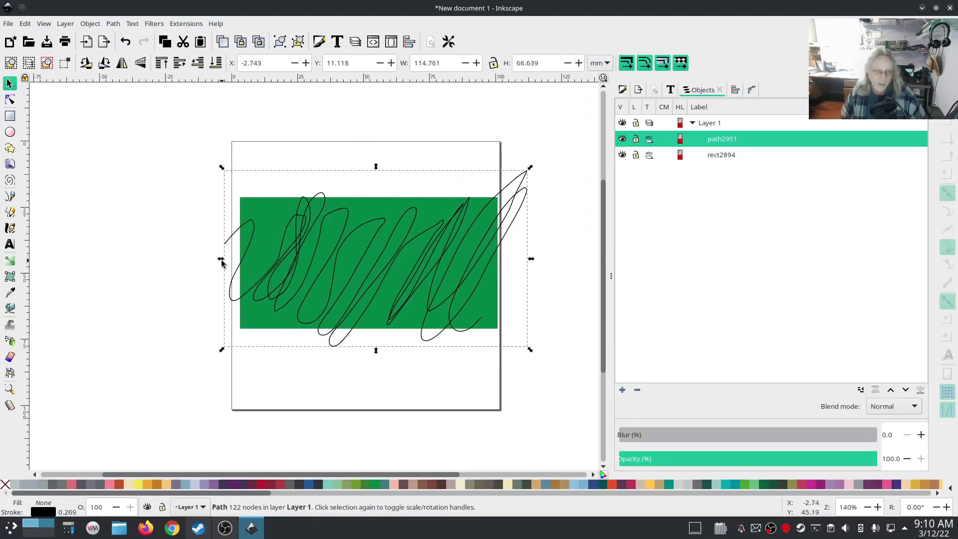
# Group the scribble path with the green rectangle
pyautogui.keyDown('shift'); pyautogui.click(721, 155); pyautogui.keyUp('shift')
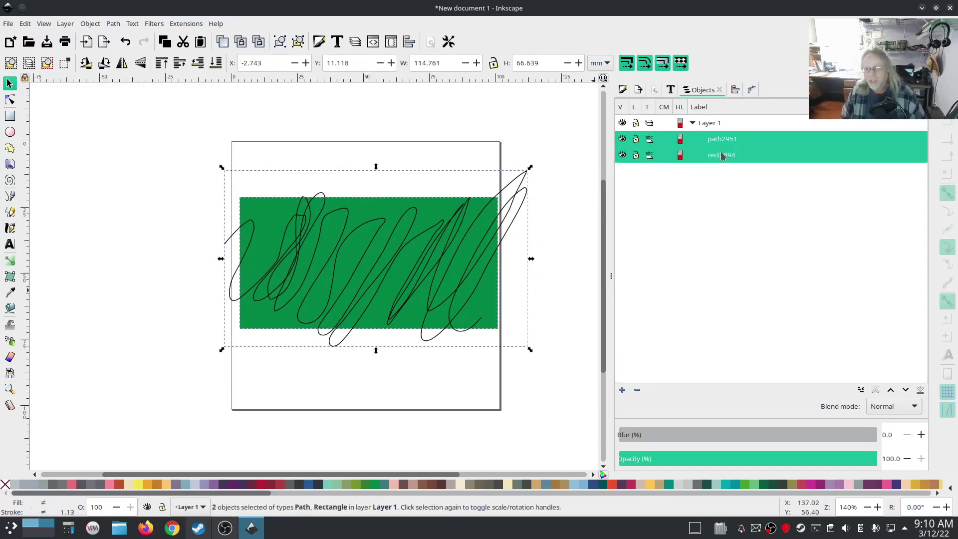
pyautogui.rightClick(721, 155)
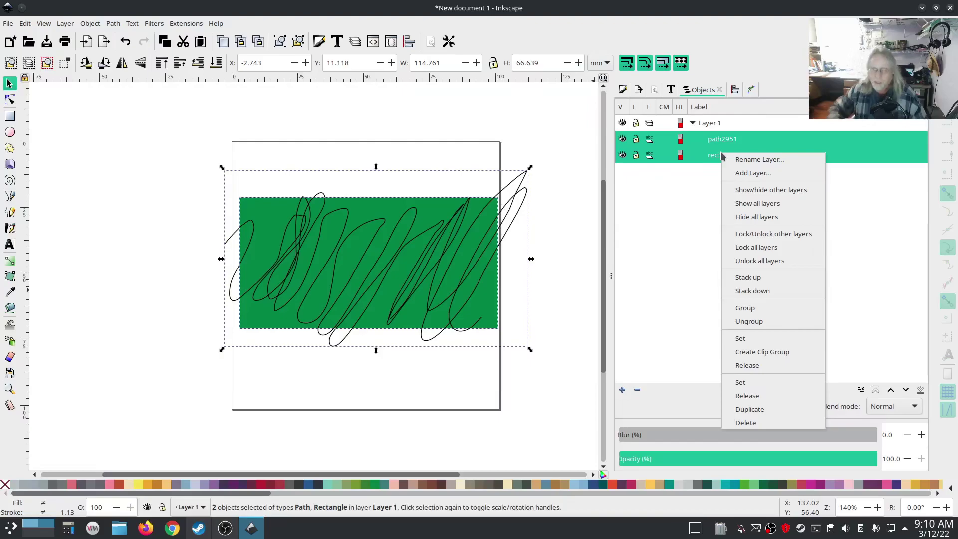
pyautogui.click(687, 214)
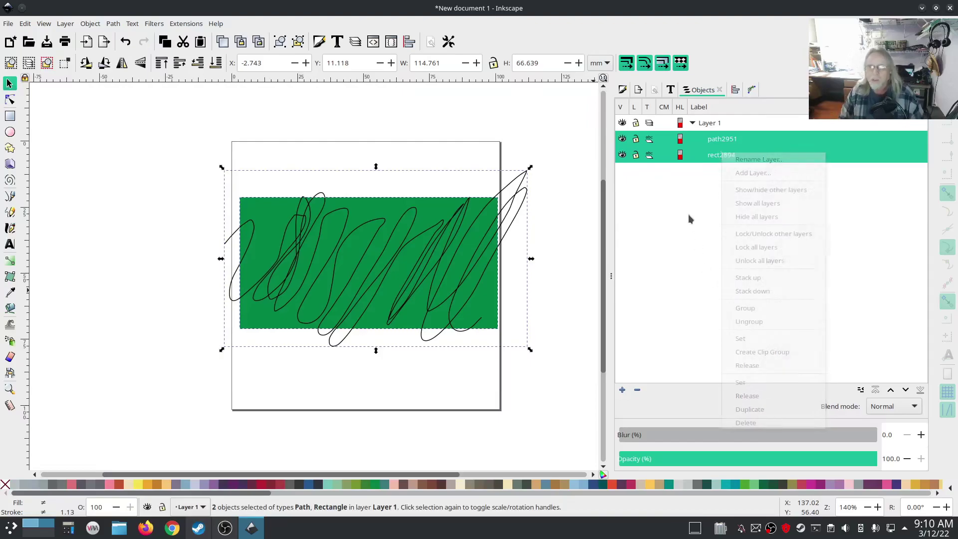
pyautogui.hotkey('ctrl', 'g')
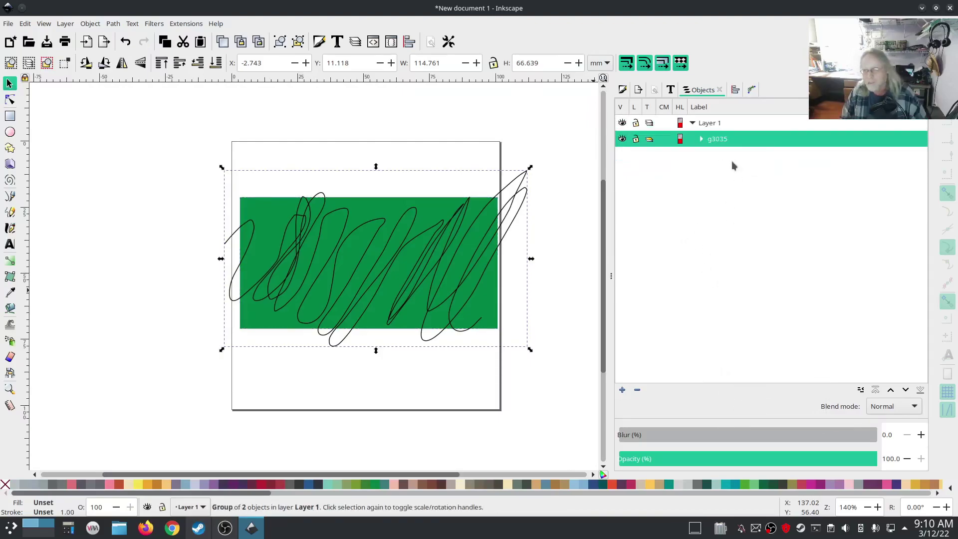
# Convert the scribble path inside the group to an Ink/Stitch pattern
pyautogui.click(702, 139)
pyautogui.click(734, 156)
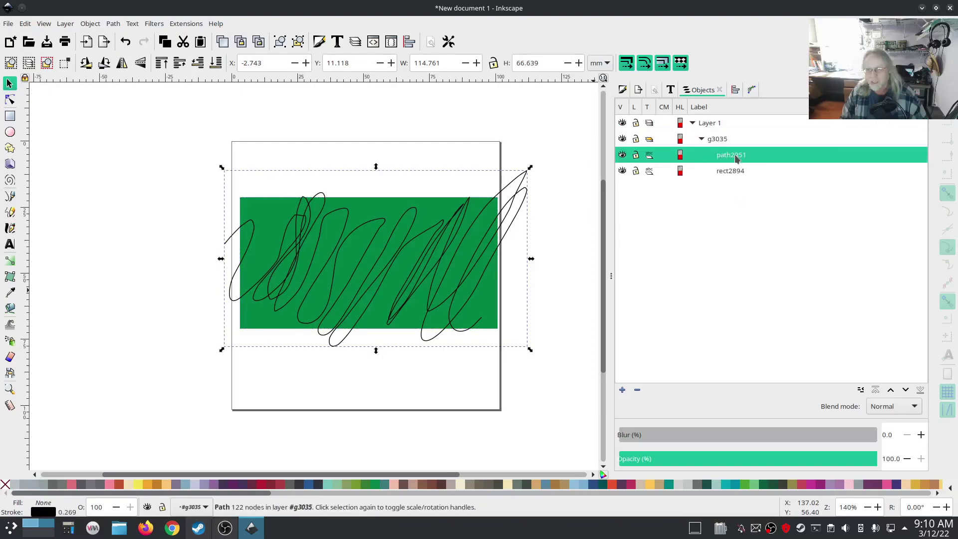
pyautogui.click(622, 156)
pyautogui.click(622, 155)
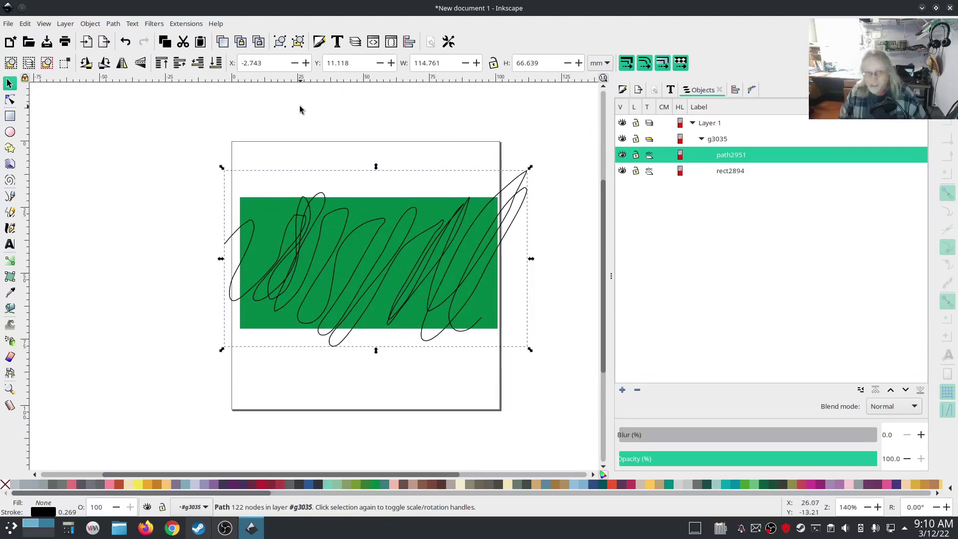
pyautogui.click(183, 24)
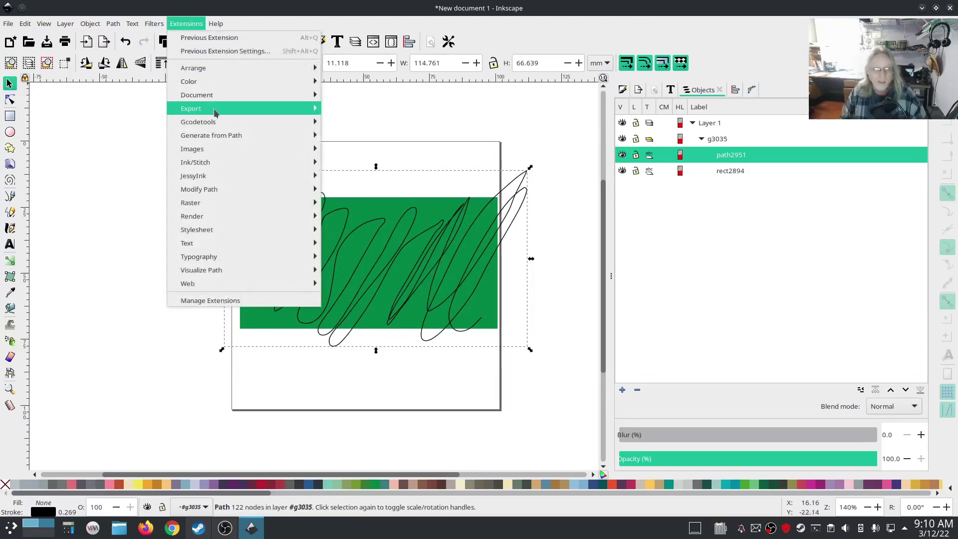
pyautogui.moveTo(220, 162)
pyautogui.moveTo(359, 189)
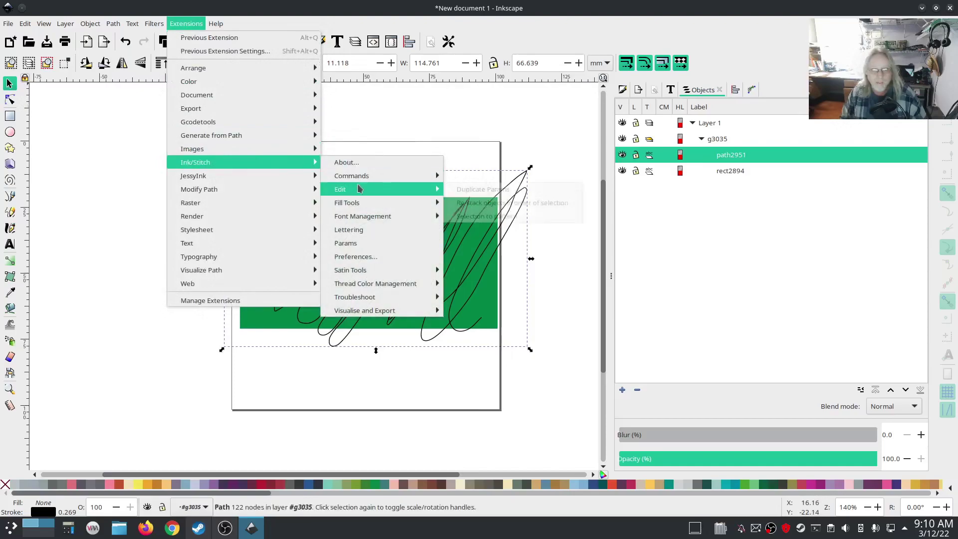
pyautogui.click(489, 217)
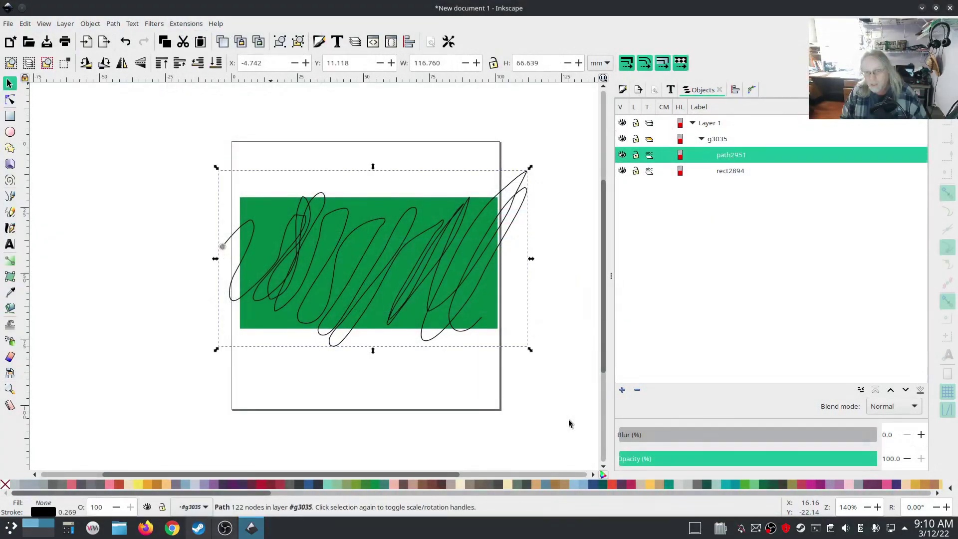
# Hide the scribble pattern path and launch the Ink/Stitch simulator for the green rectangle alone
pyautogui.click(724, 172)
pyautogui.click(622, 155)
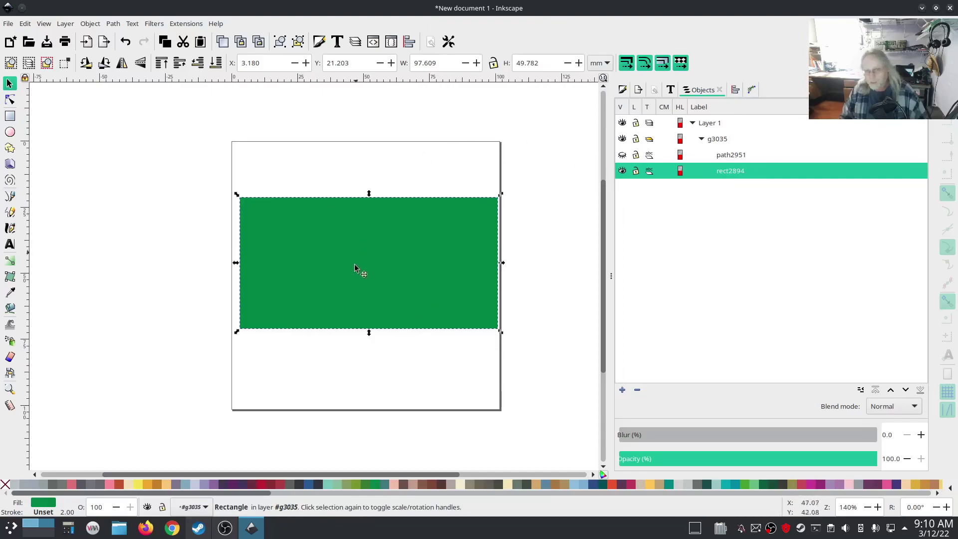
pyautogui.click(187, 23)
pyautogui.moveTo(202, 163)
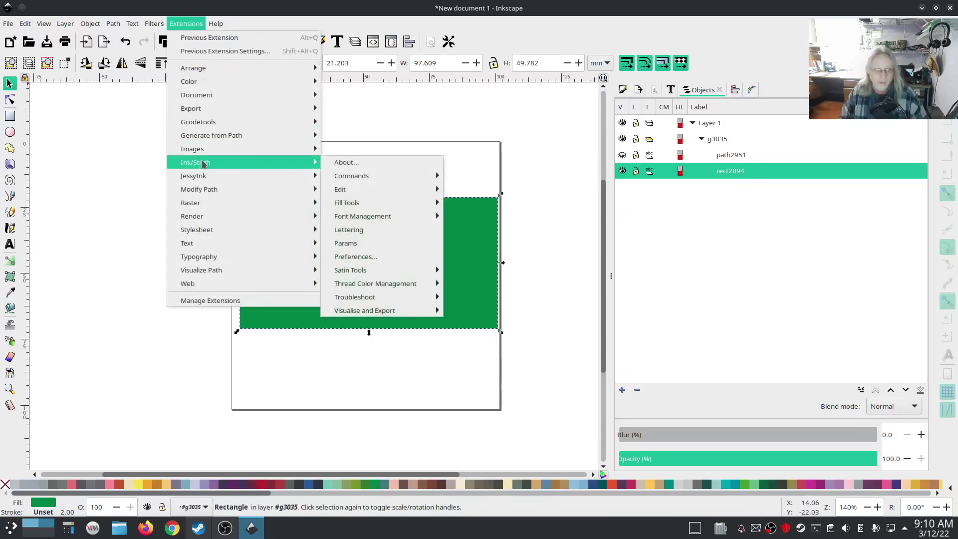
pyautogui.moveTo(402, 311)
pyautogui.click(520, 337)
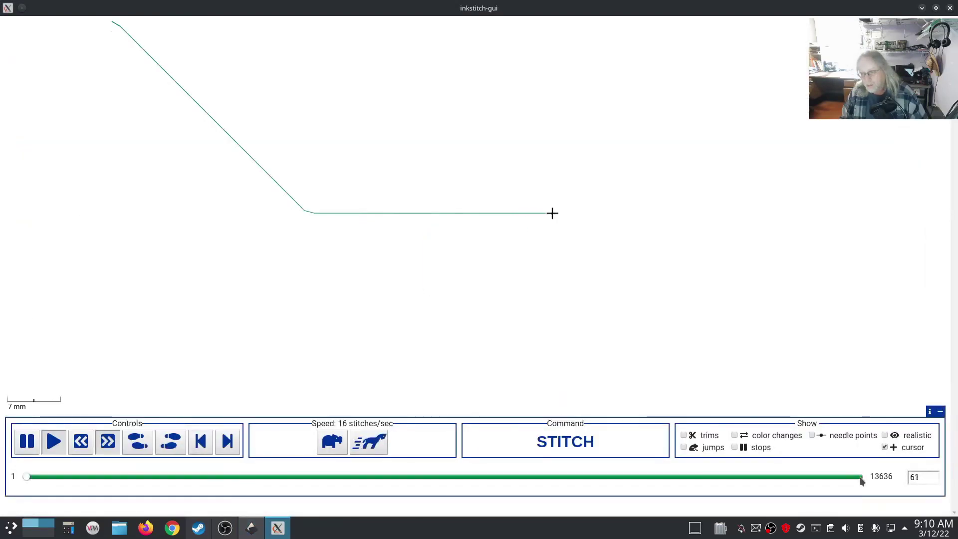
# Skip the simulation to near its end, examine the scribble pattern in realistic view, and close the simulator
pyautogui.click(861, 477)
pyautogui.click(884, 436)
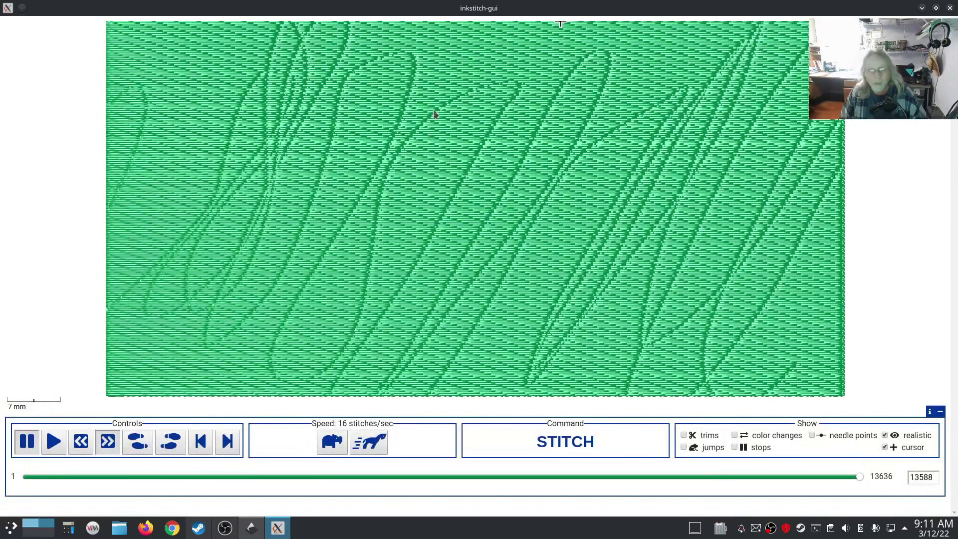
pyautogui.click(950, 8)
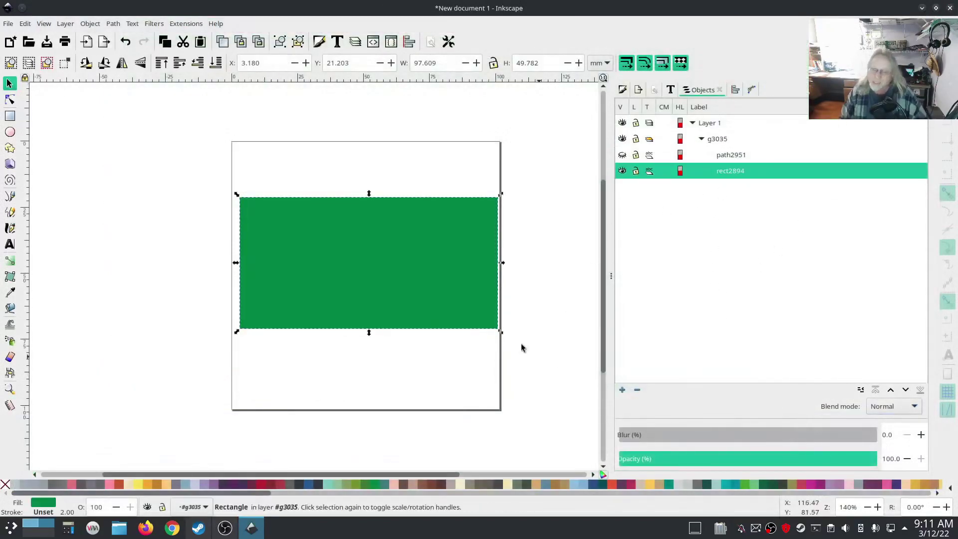
# Delete the green rectangle and the remaining group with its hidden scribble path
pyautogui.moveTo(538, 357); pyautogui.dragTo(179, 155)
pyautogui.press('Delete')
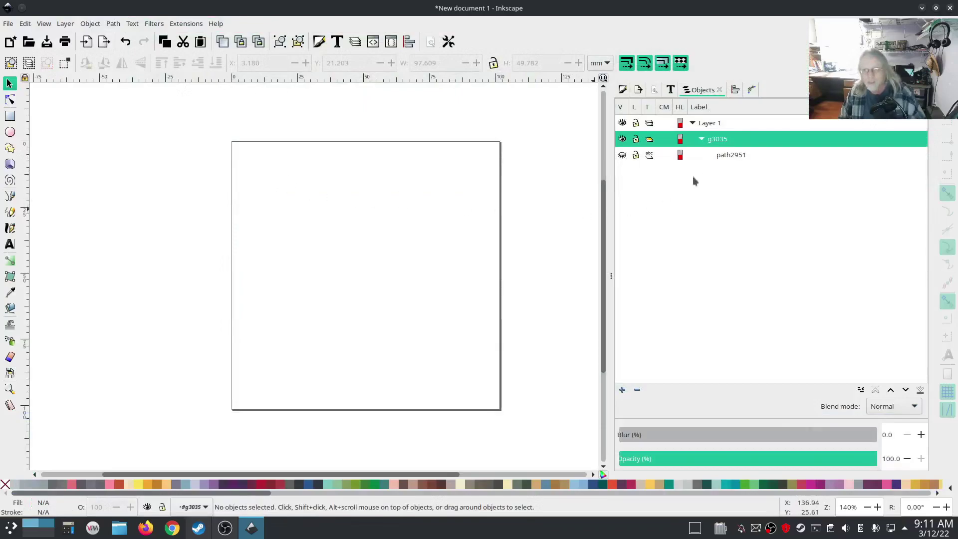
pyautogui.rightClick(717, 138)
pyautogui.click(775, 406)
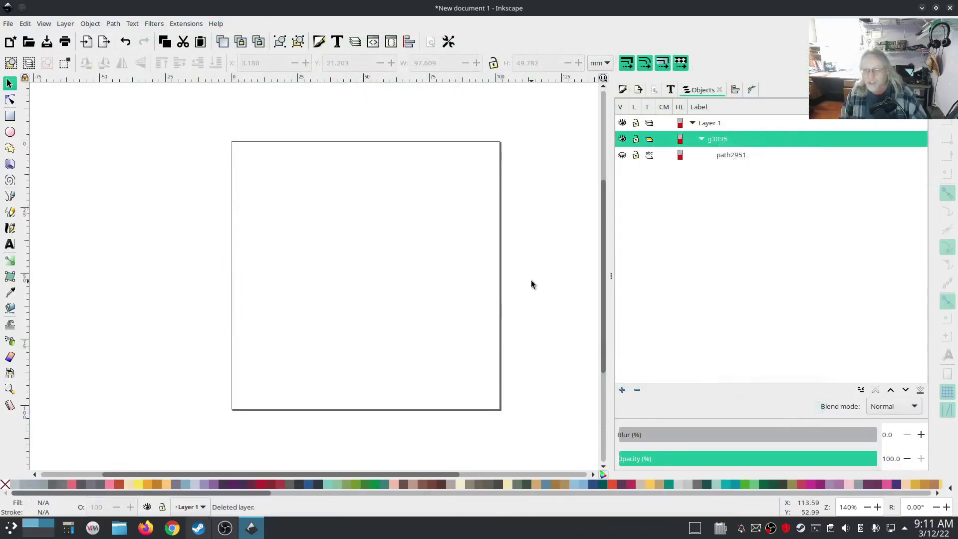
# Draw a rectangle about 72.1 by 48.1 mm on the page and fill it brown
pyautogui.click(10, 117)
pyautogui.moveTo(242, 214); pyautogui.dragTo(432, 341)
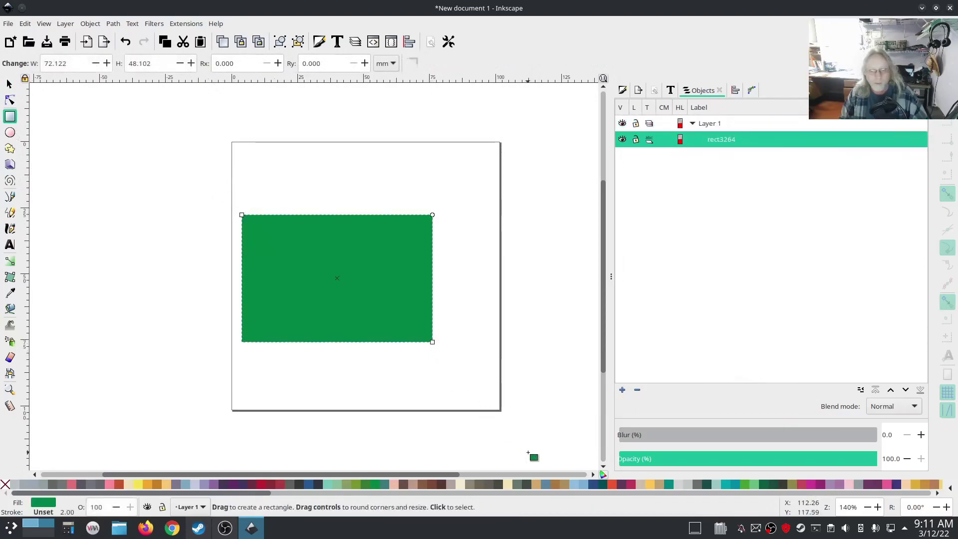
pyautogui.click(432, 485)
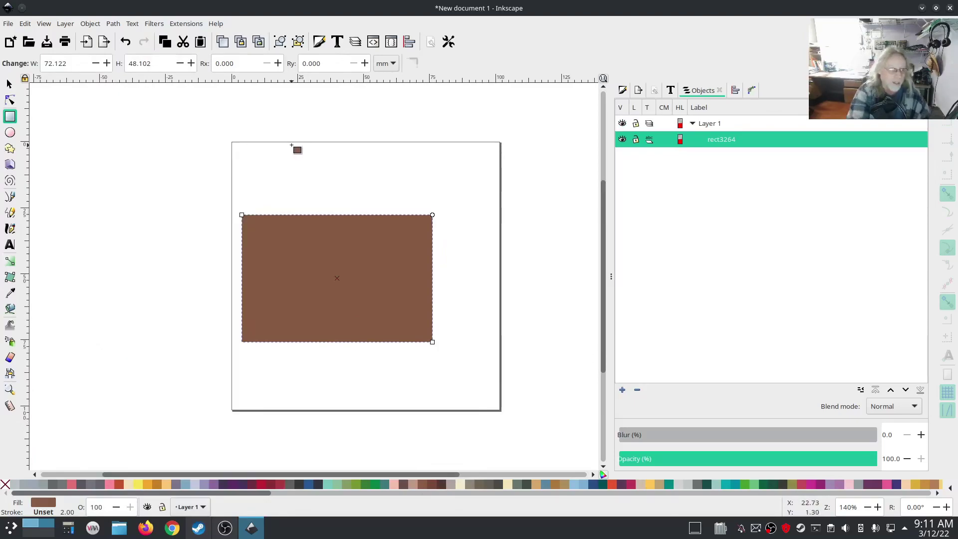
# Handwrite a cursive word as two freehand paths outside the page, beside the brown rectangle: a large capital and the joined lowercase letters
pyautogui.click(10, 213)
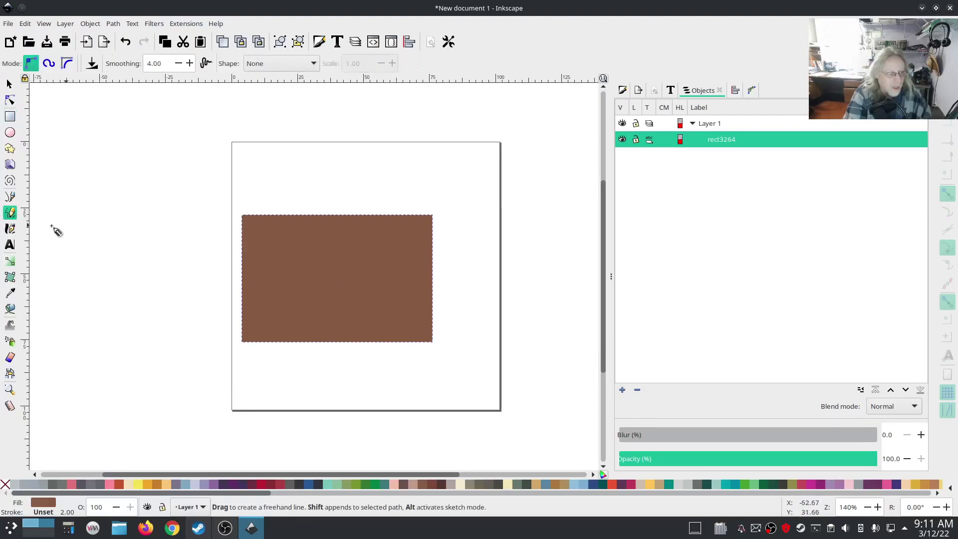
pyautogui.moveTo(72, 208)
pyautogui.mouseDown()
pyautogui.moveTo(62, 229)
pyautogui.moveTo(68, 264)
pyautogui.mouseUp()
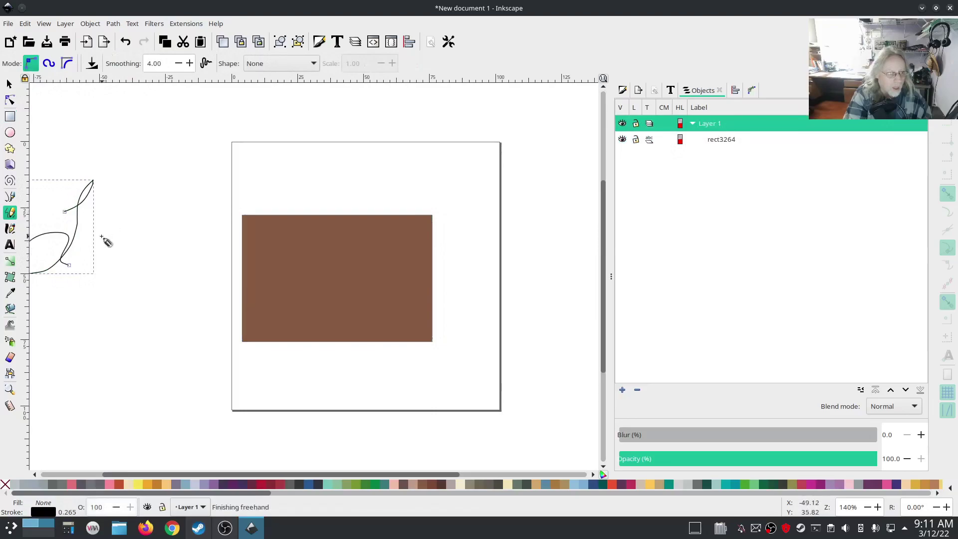
pyautogui.moveTo(103, 229)
pyautogui.mouseDown()
pyautogui.moveTo(123, 251)
pyautogui.moveTo(171, 229)
pyautogui.mouseUp()
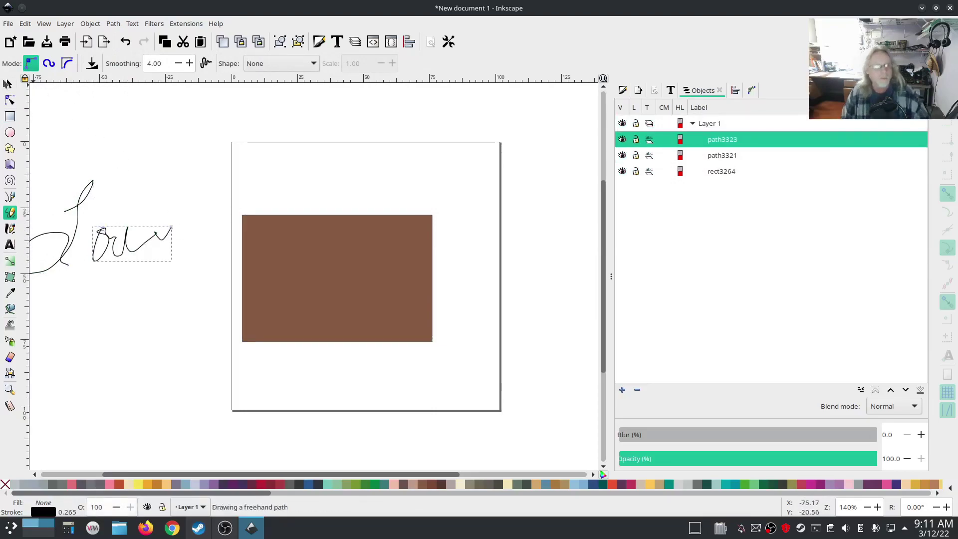
# Combine the two handwritten paths into a single path and move the word onto the brown rectangle
pyautogui.press('s')
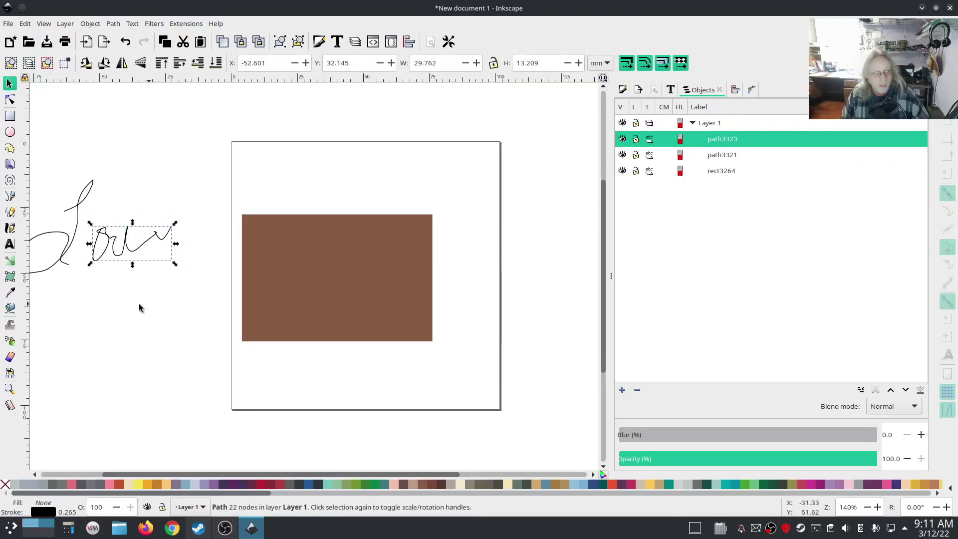
pyautogui.moveTo(129, 304); pyautogui.dragTo(165, 309)
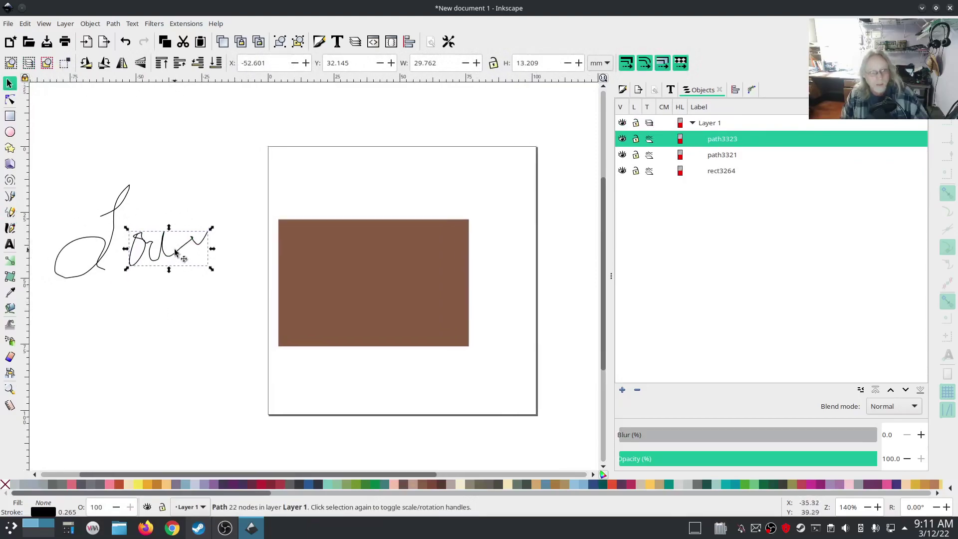
pyautogui.click(228, 291)
pyautogui.moveTo(230, 291); pyautogui.dragTo(48, 172)
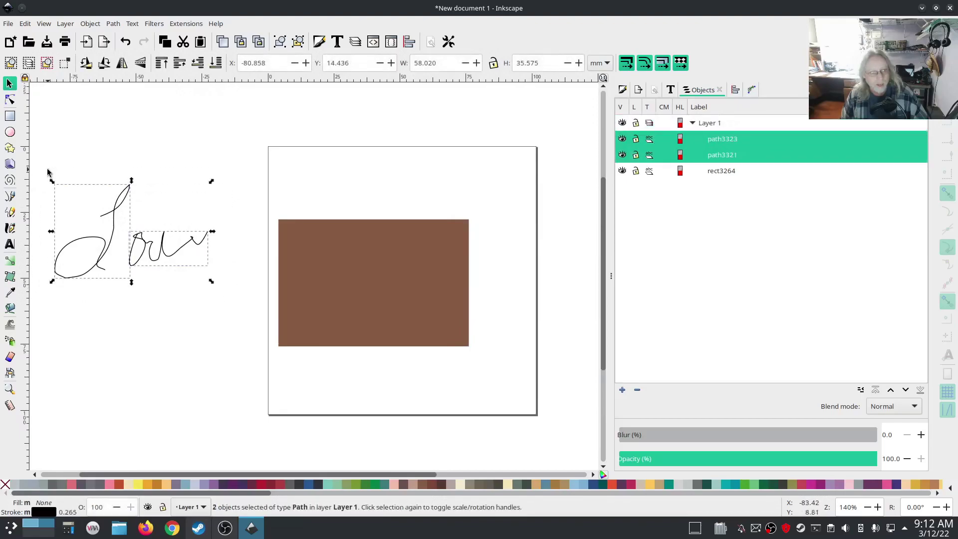
pyautogui.click(112, 24)
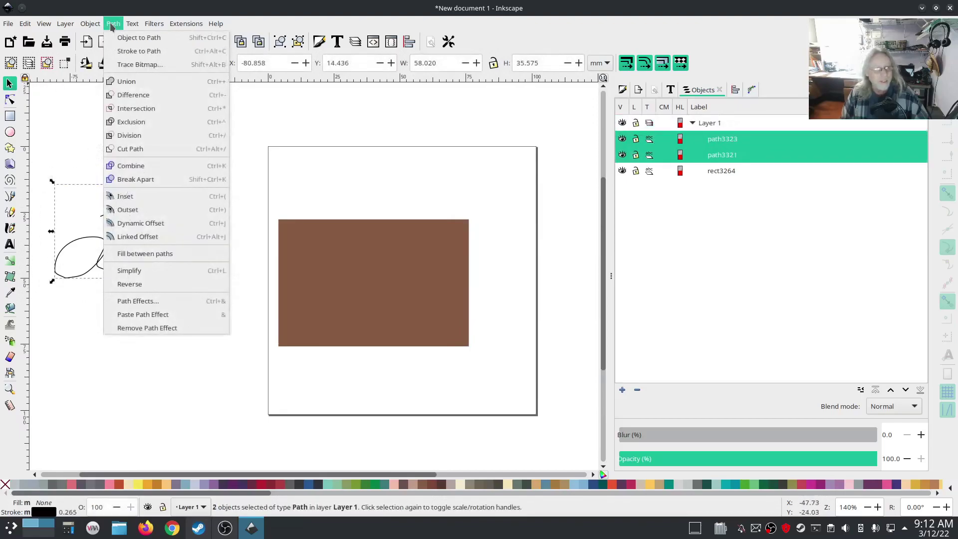
pyautogui.click(148, 166)
pyautogui.moveTo(114, 222)
pyautogui.mouseDown()
pyautogui.moveTo(381, 283)
pyautogui.moveTo(351, 270)
pyautogui.mouseUp()
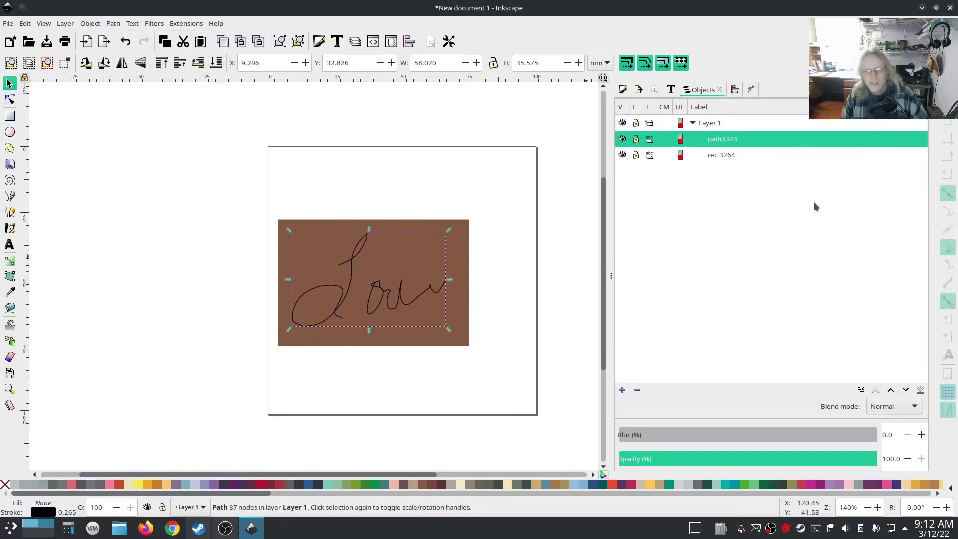
# Group the handwritten path with the brown rectangle and expand the group's contents in the object list
pyautogui.keyDown('shift'); pyautogui.click(728, 156); pyautogui.keyUp('shift')
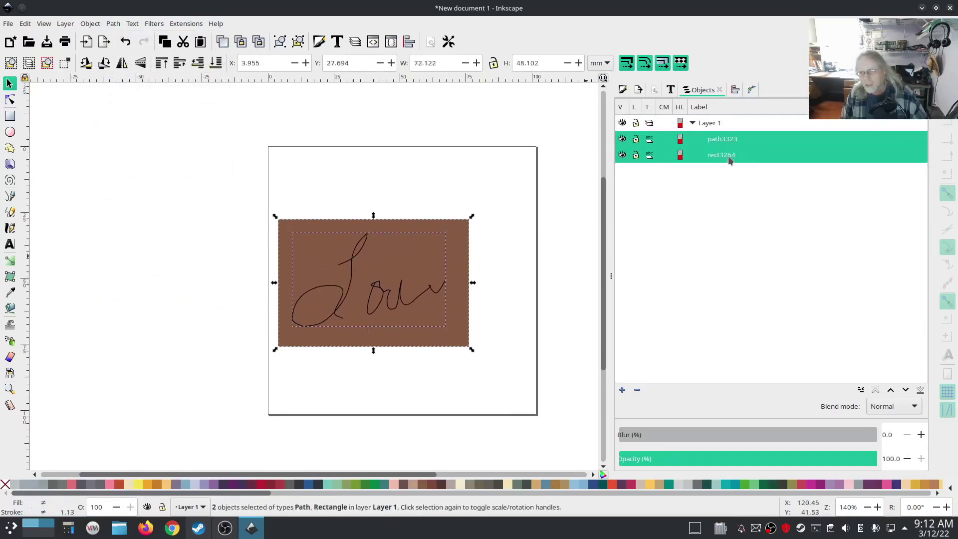
pyautogui.rightClick(728, 156)
pyautogui.click(752, 313)
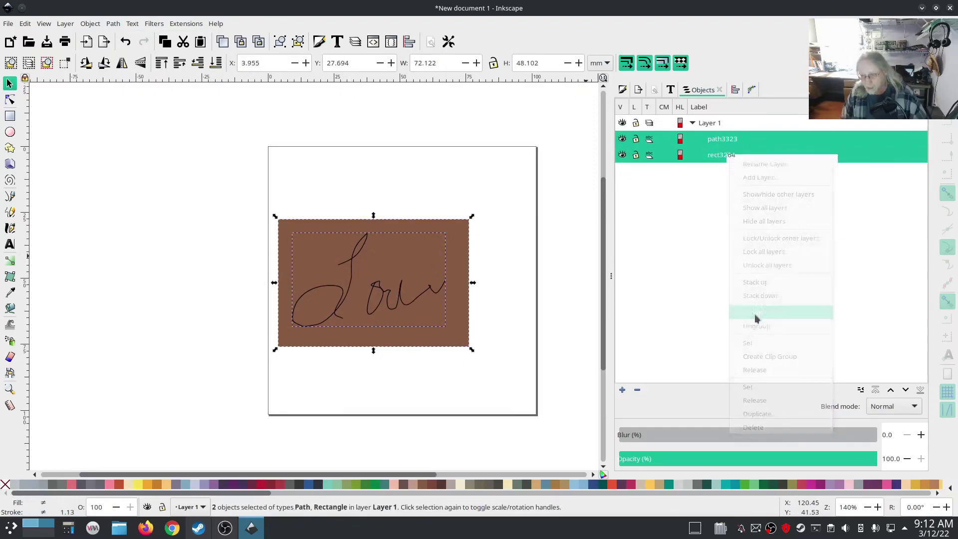
pyautogui.click(701, 139)
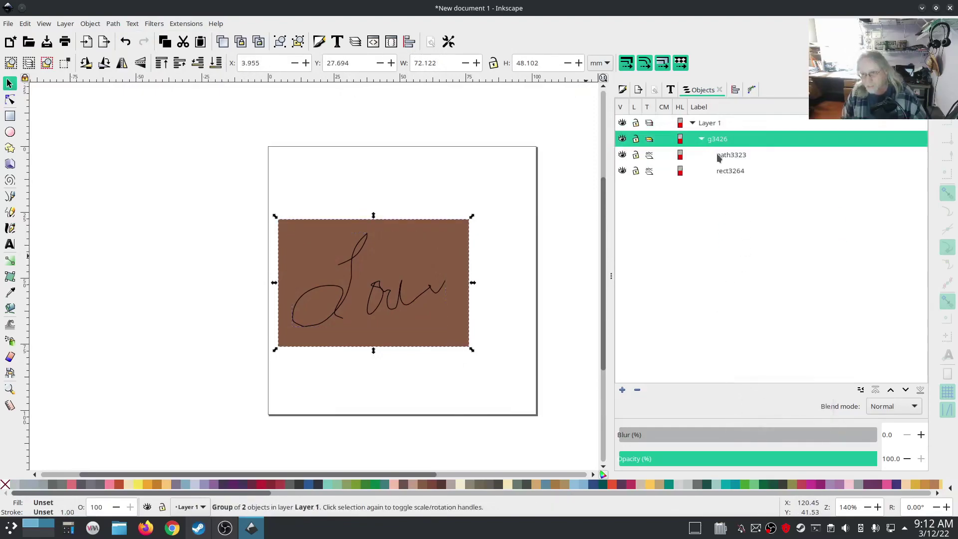
# Convert the handwritten path inside the group to an Ink/Stitch pattern, select the brown rectangle, and hide the path
pyautogui.click(722, 158)
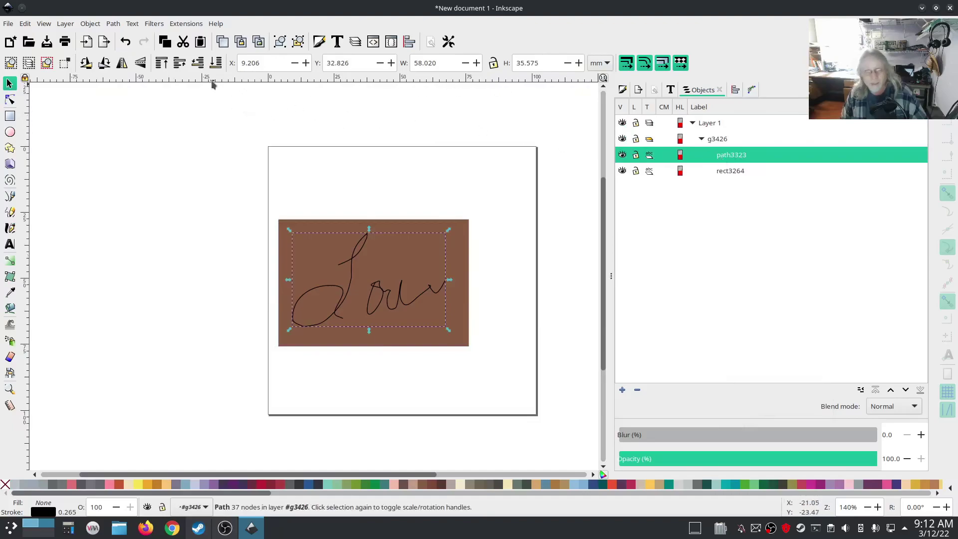
pyautogui.click(185, 23)
pyautogui.moveTo(249, 162)
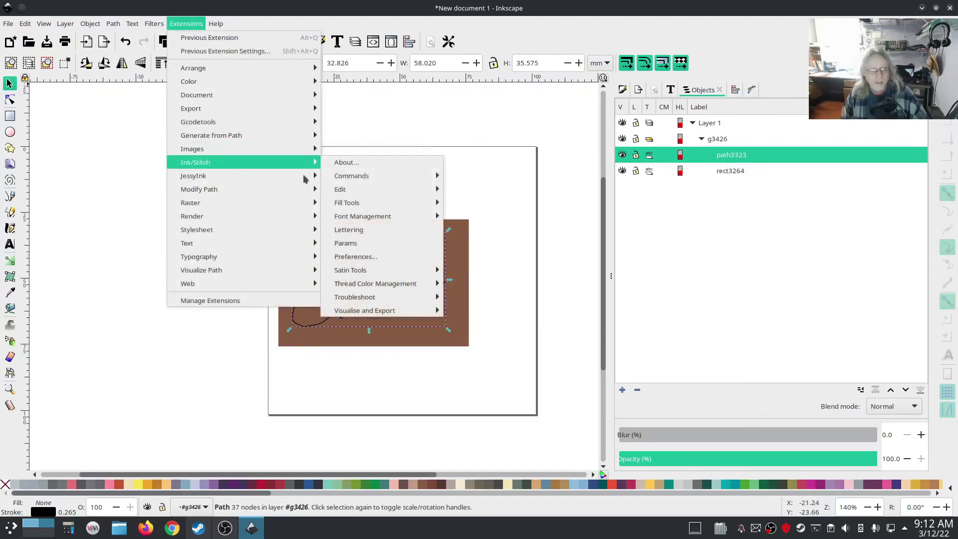
pyautogui.moveTo(403, 199)
pyautogui.click(483, 216)
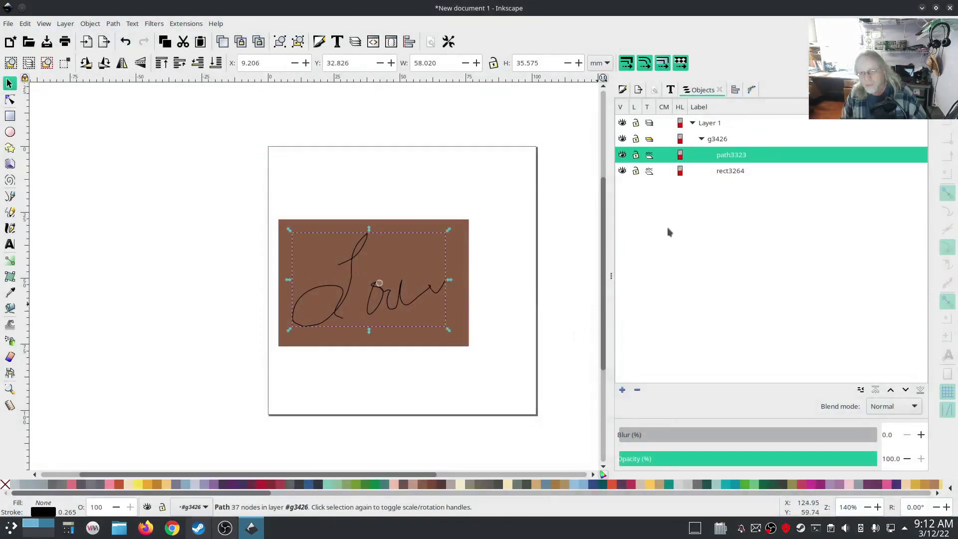
pyautogui.click(653, 177)
pyautogui.click(623, 155)
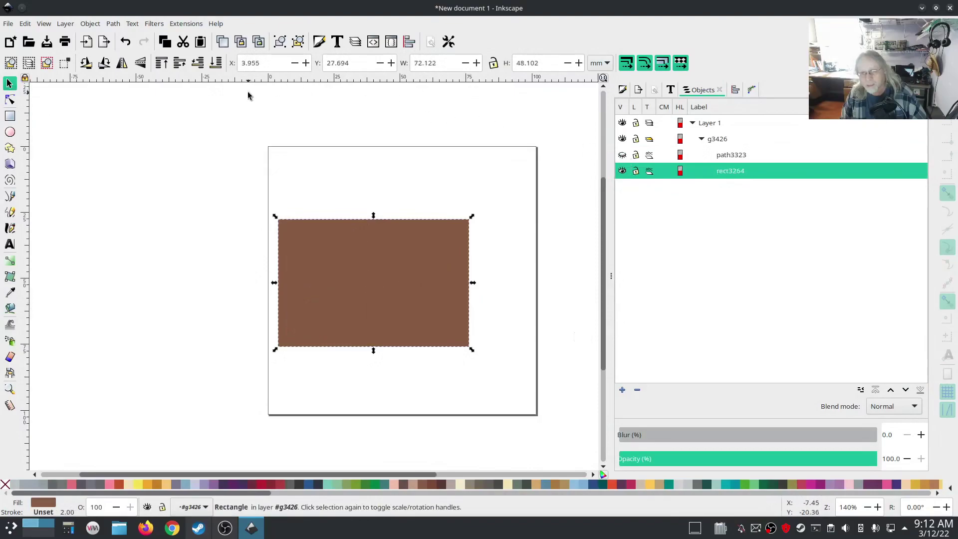
# Simulate the brown rectangle's stitching, skip to its last stitch, examine the lettering in realistic view, and close the simulator
pyautogui.click(186, 23)
pyautogui.moveTo(195, 163)
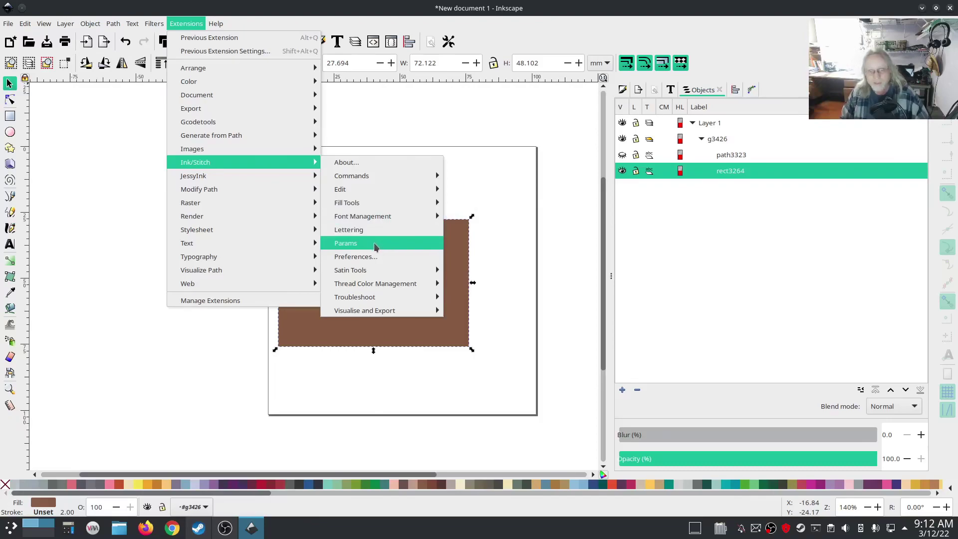
pyautogui.moveTo(366, 313)
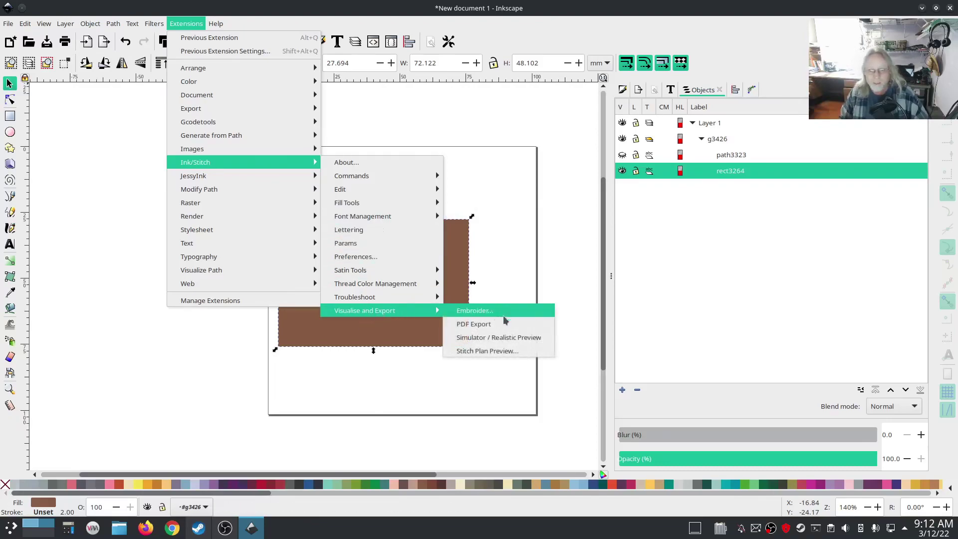
pyautogui.click(519, 337)
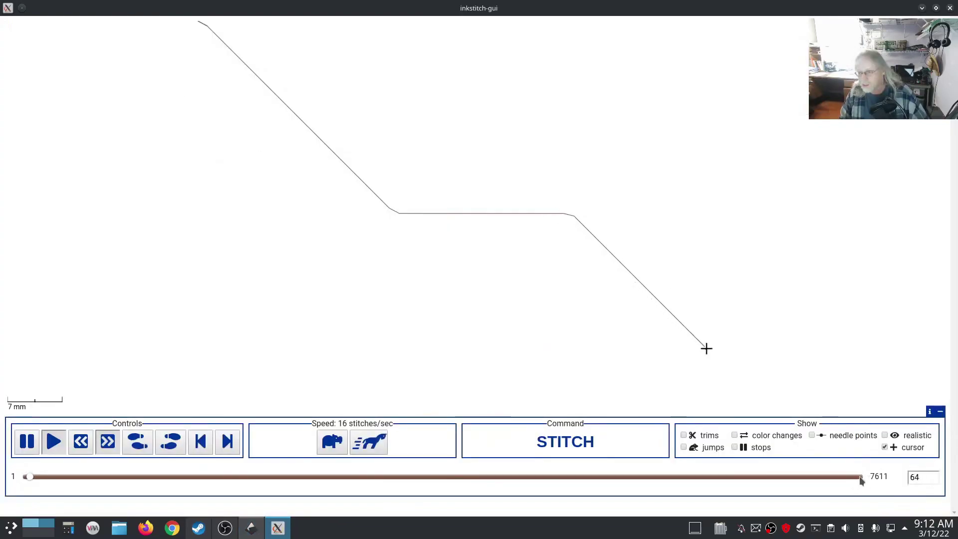
pyautogui.click(860, 478)
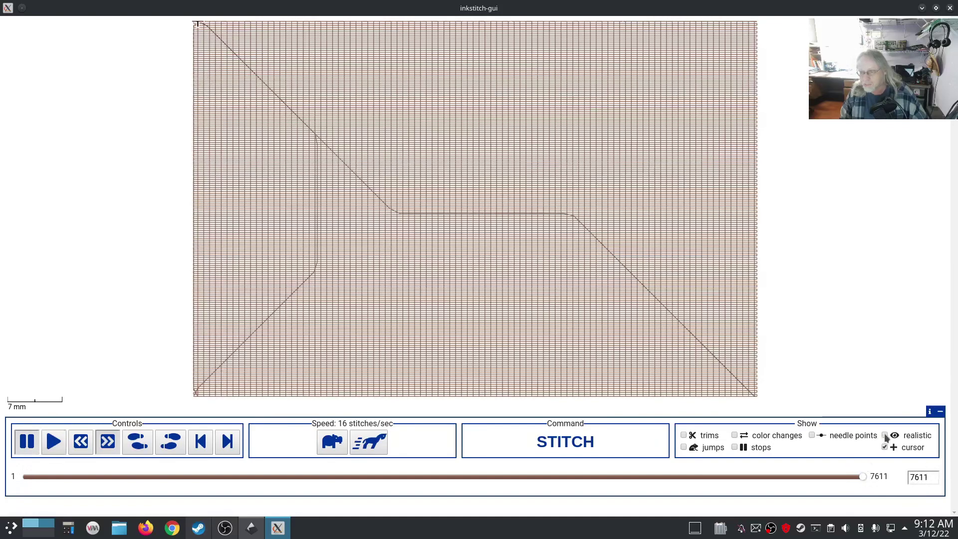
pyautogui.click(884, 435)
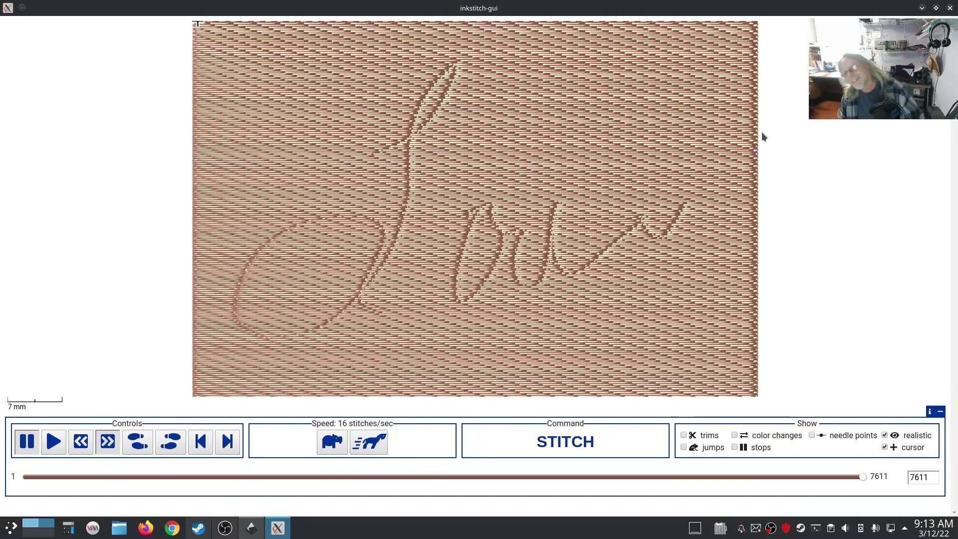
pyautogui.click(948, 9)
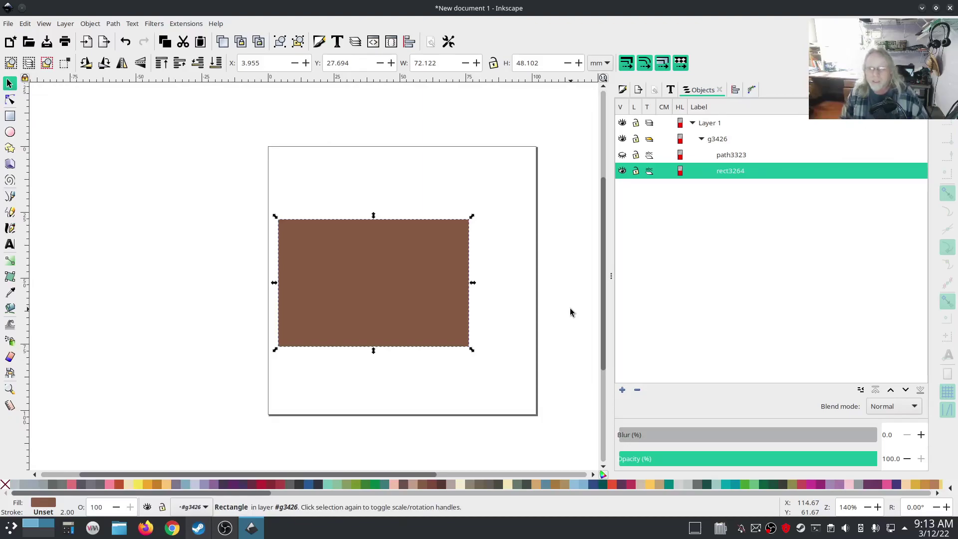
# Delete the lettering group and draw a nearly vertical straight line about 72.9 mm long on the empty page
pyautogui.rightClick(717, 141)
pyautogui.click(731, 411)
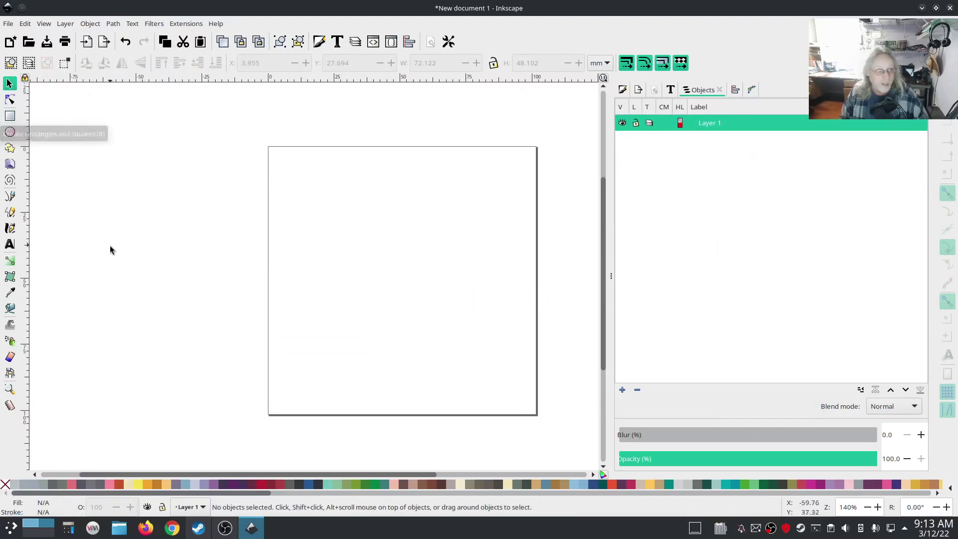
pyautogui.click(10, 196)
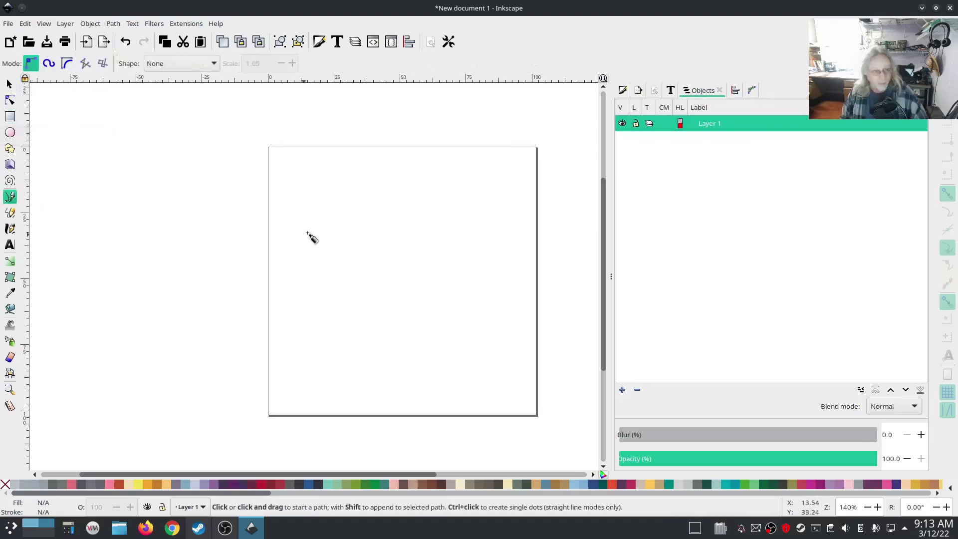
pyautogui.click(370, 187)
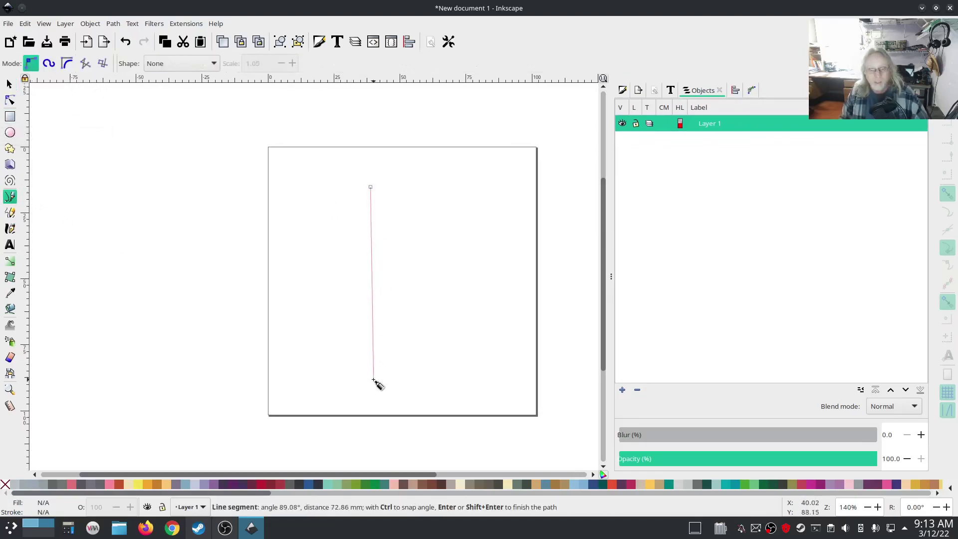
pyautogui.click(373, 379)
pyautogui.press('Return')
# Try stroke widths of 3 mm and 4 mm on the line, and finish with a width of 5 mm
pyautogui.click(622, 90)
pyautogui.click(667, 107)
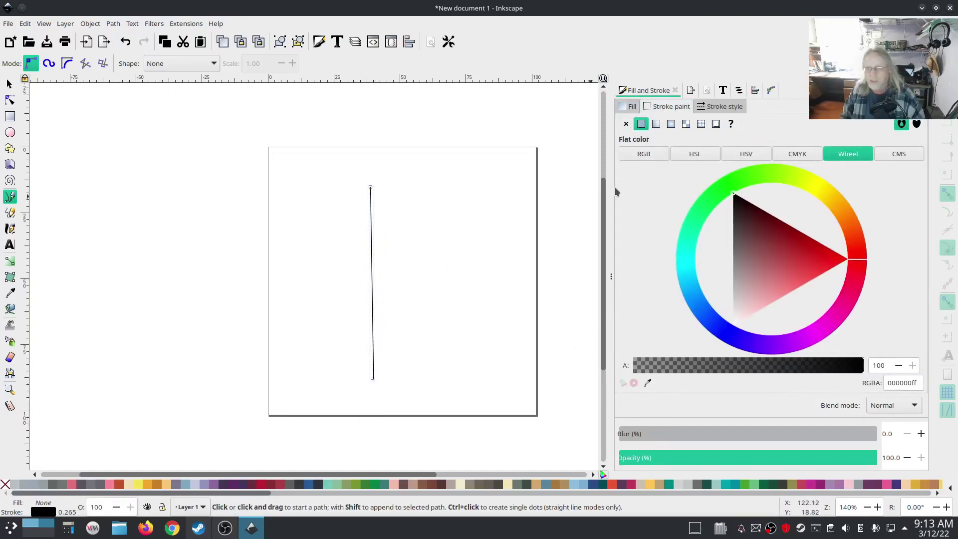
pyautogui.click(721, 106)
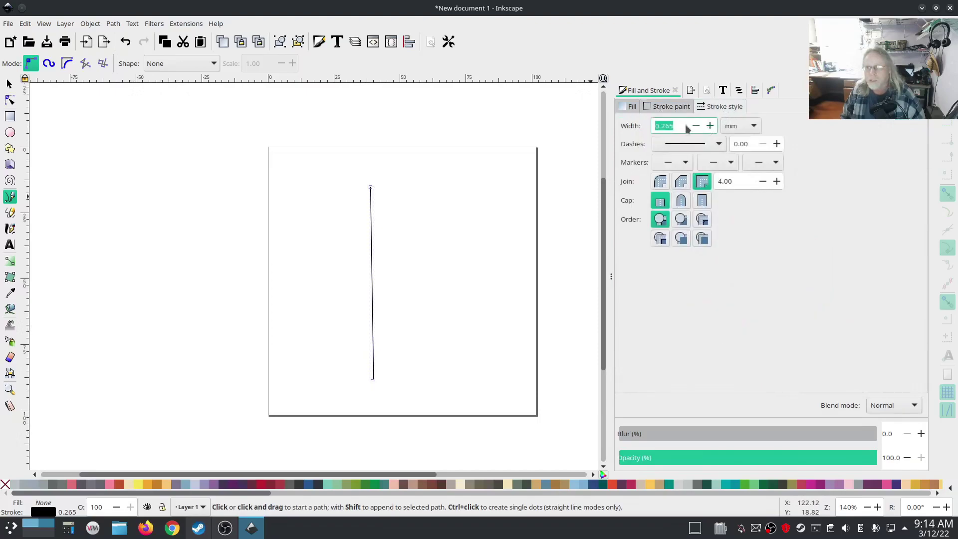
pyautogui.write('3')
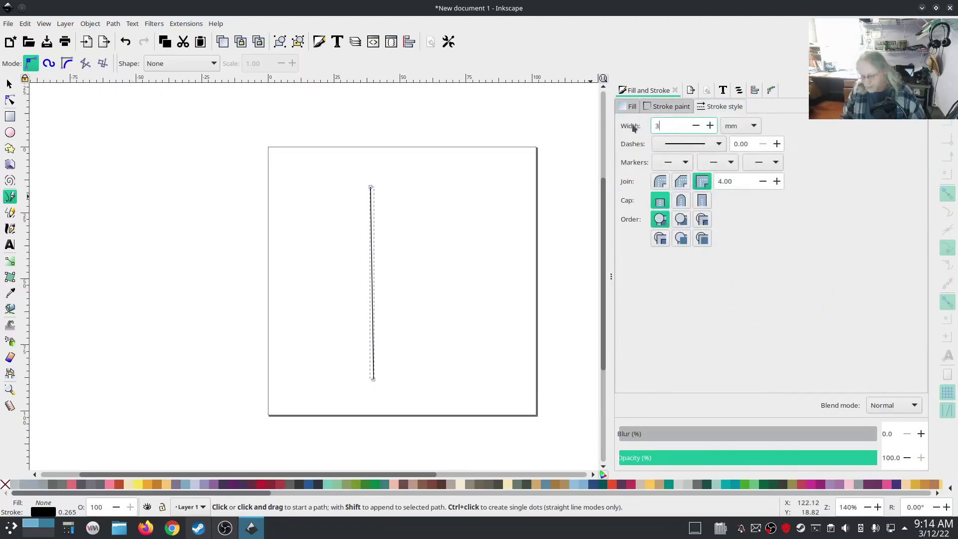
pyautogui.press('Return')
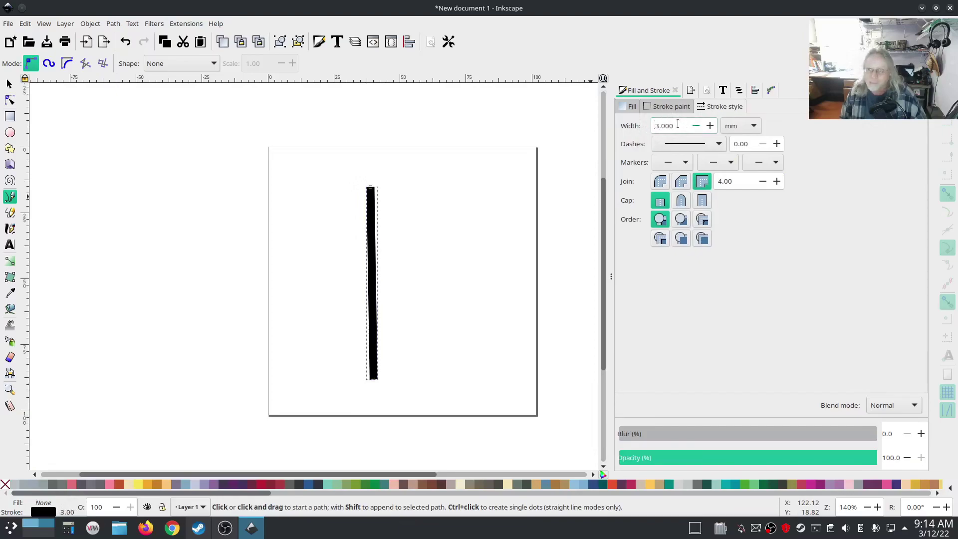
pyautogui.hotkey('ctrl', 'a')
pyautogui.write('4')
pyautogui.press('Return')
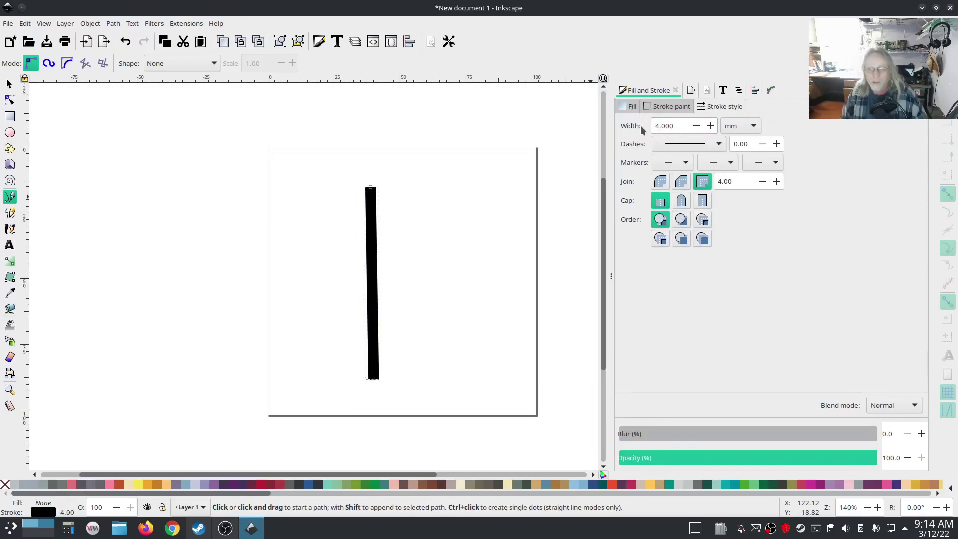
pyautogui.hotkey('ctrl', 'a')
pyautogui.write('5')
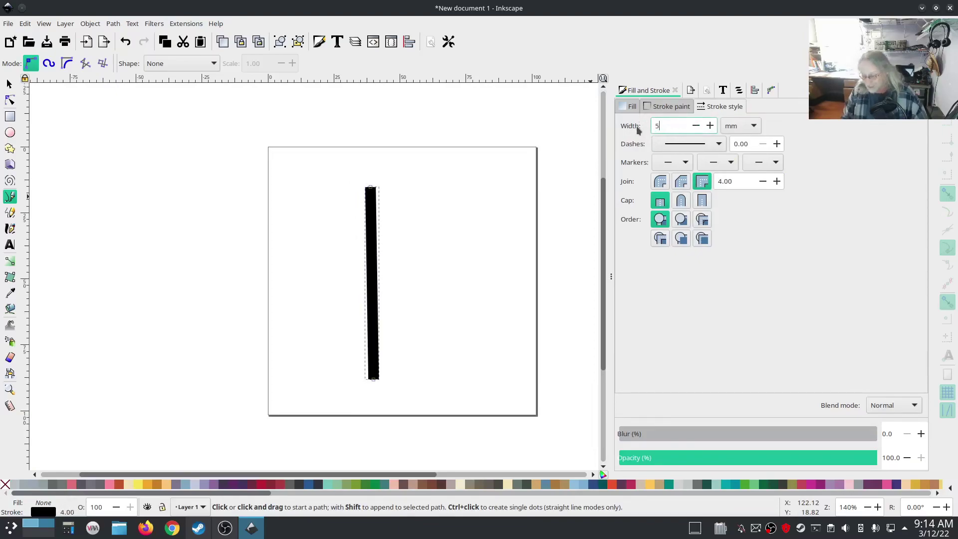
pyautogui.press('Return')
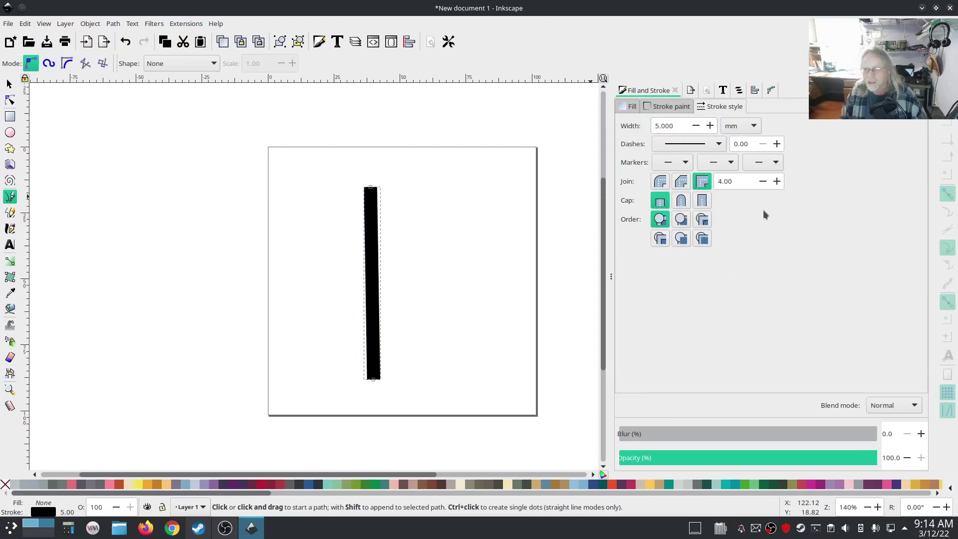
# Convert the thick line to an Ink/Stitch satin column and select the resulting path in the object list
pyautogui.click(186, 24)
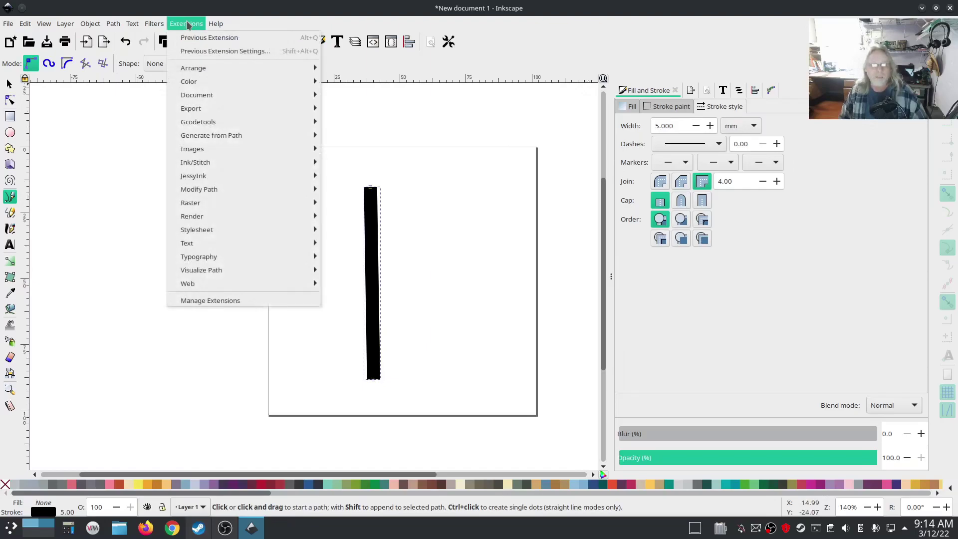
pyautogui.moveTo(205, 162)
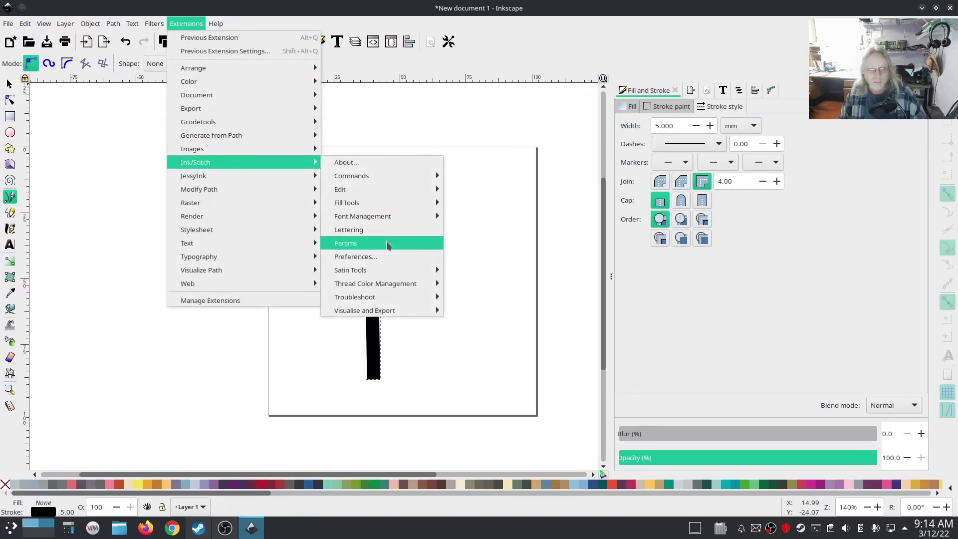
pyautogui.moveTo(391, 274)
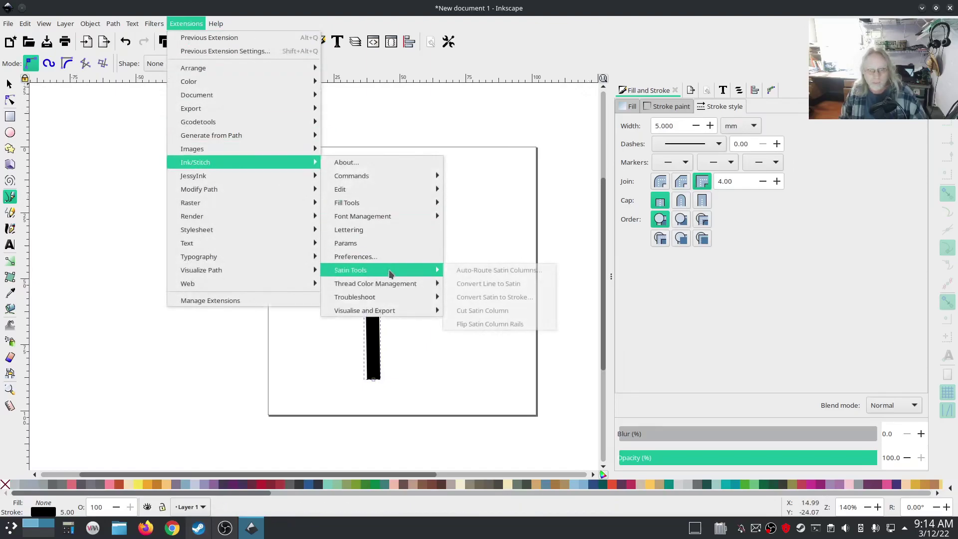
pyautogui.click(520, 283)
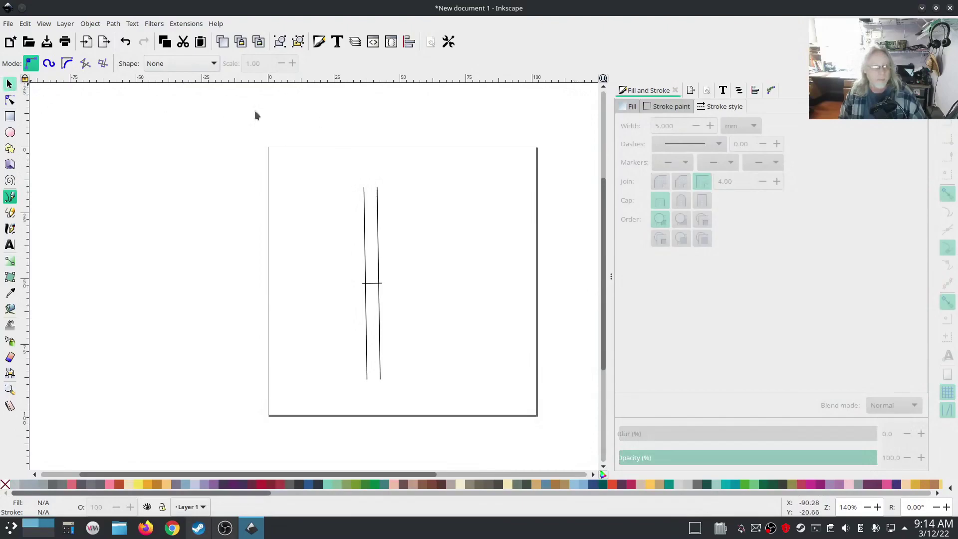
pyautogui.press('s')
pyautogui.click(738, 90)
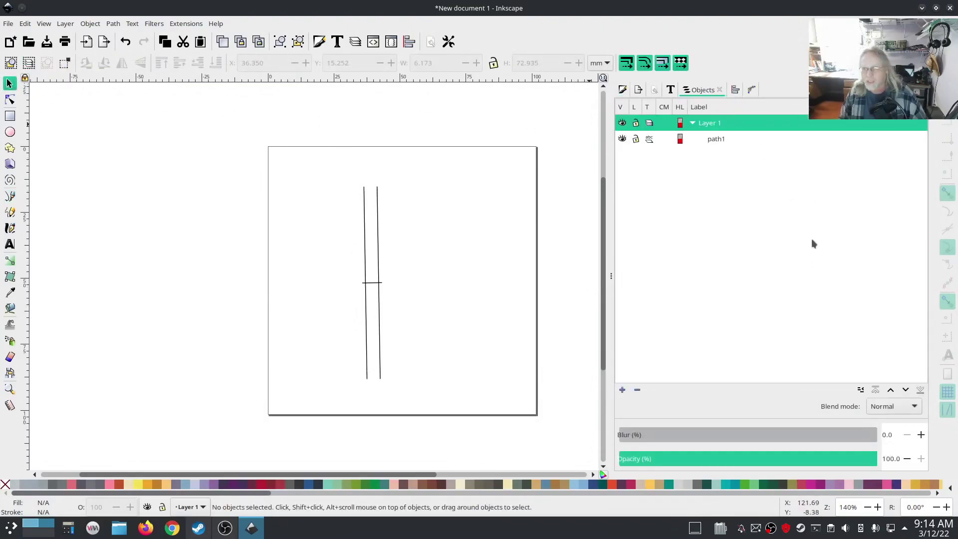
pyautogui.click(725, 135)
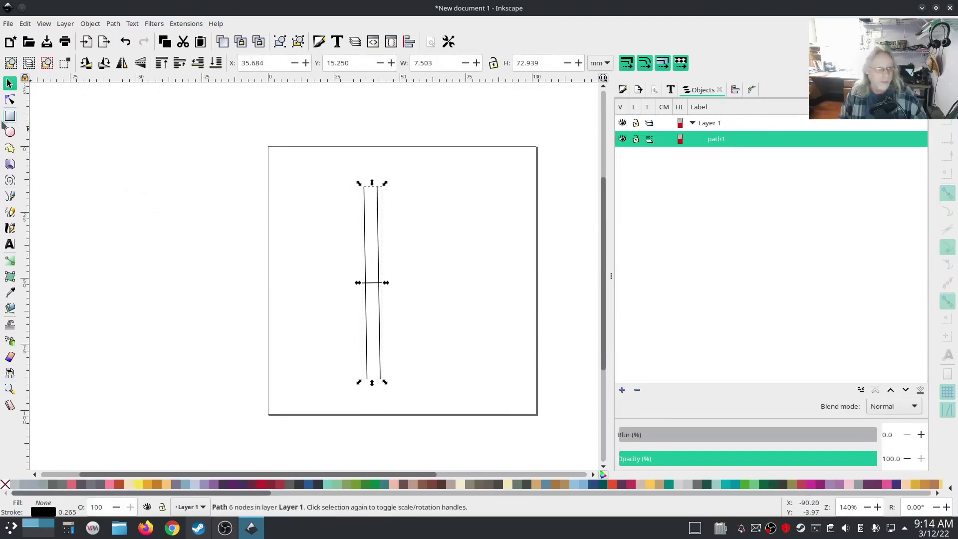
# Draw a 20-turn spiral about 95.5 by 94.3 mm and move it down so it covers the satin column
pyautogui.click(10, 180)
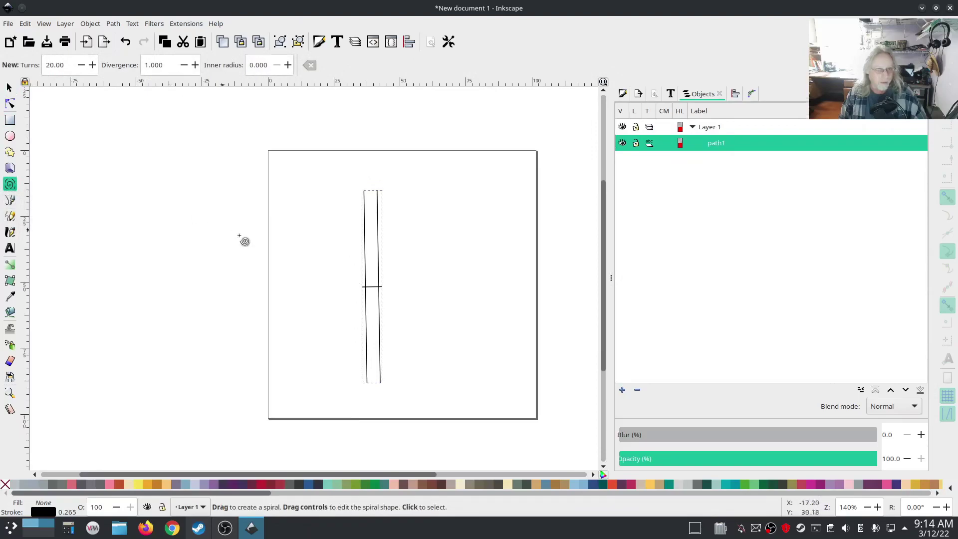
pyautogui.moveTo(339, 213); pyautogui.dragTo(406, 332)
pyautogui.press('s')
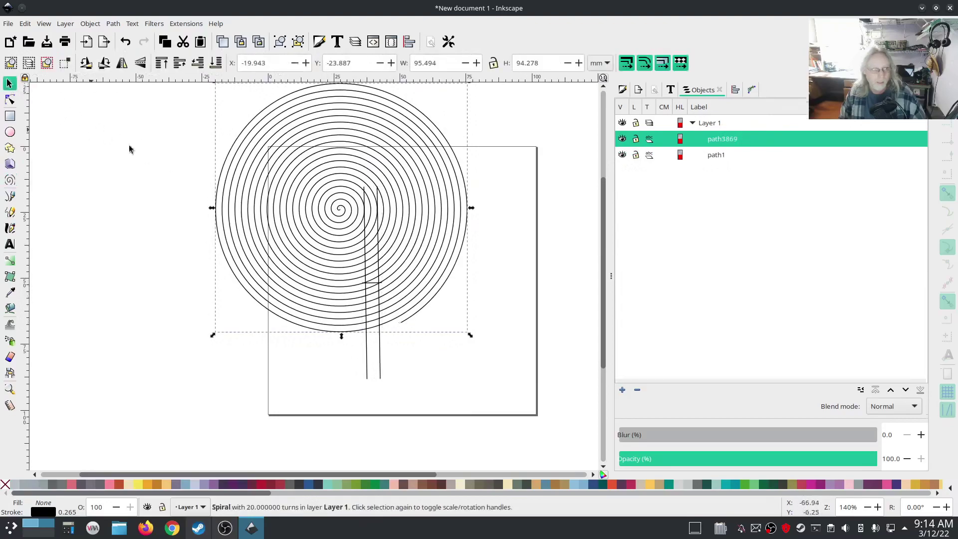
pyautogui.click(337, 212)
pyautogui.moveTo(340, 209); pyautogui.dragTo(352, 294)
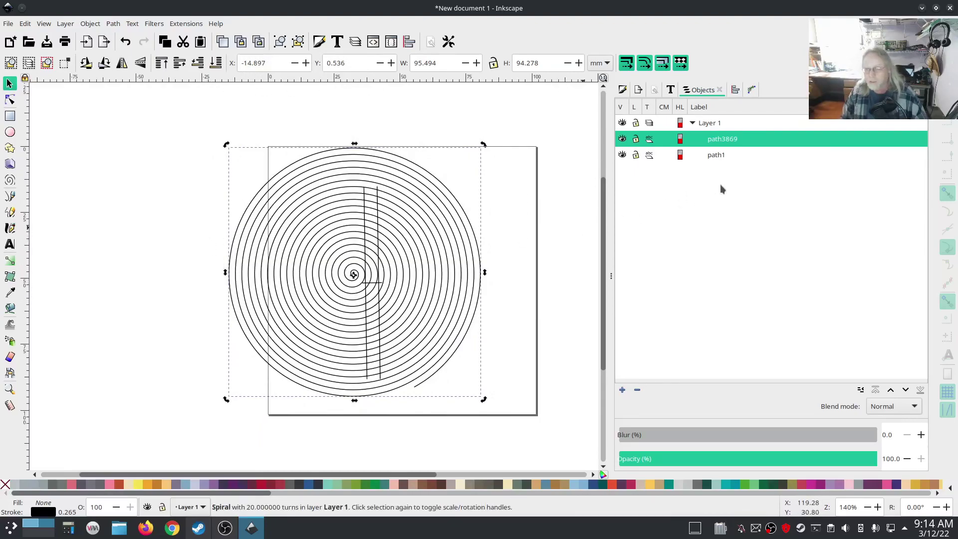
# Group the spiral with the satin column and expand the group in the object list
pyautogui.press('ctrl')
pyautogui.keyDown('ctrl'); pyautogui.click(714, 156); pyautogui.keyUp('ctrl')
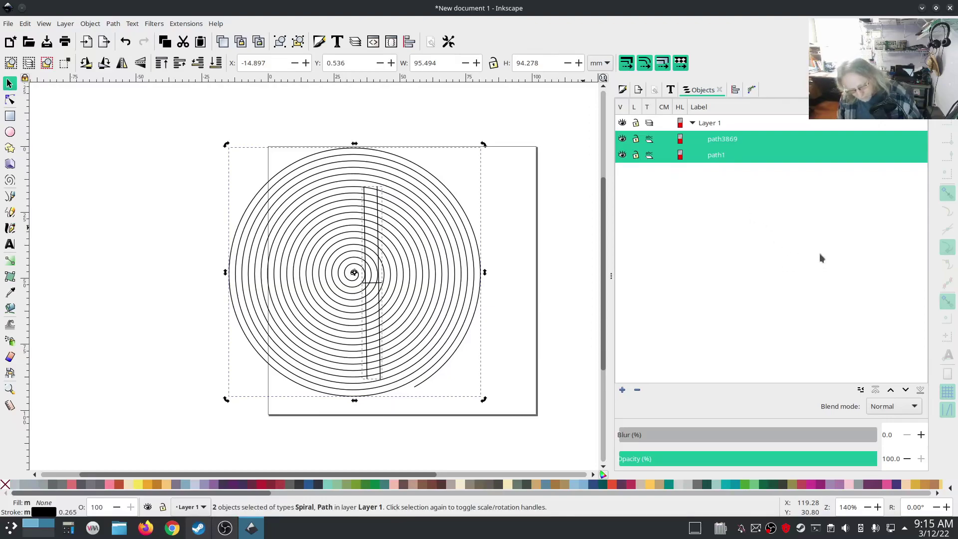
pyautogui.hotkey('ctrl', 'g')
pyautogui.click(700, 141)
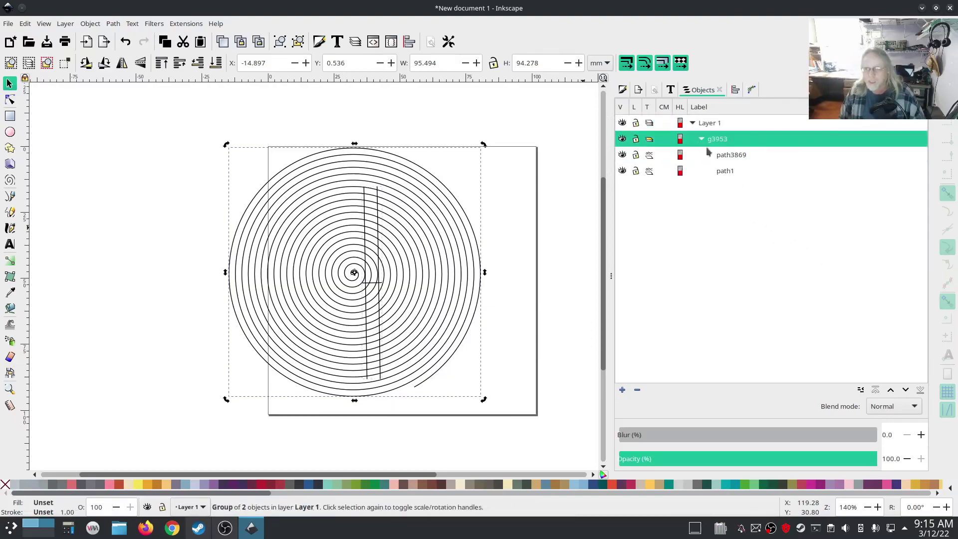
# Turn the spiral inside the group into an Ink/Stitch pattern and hide it
pyautogui.click(725, 156)
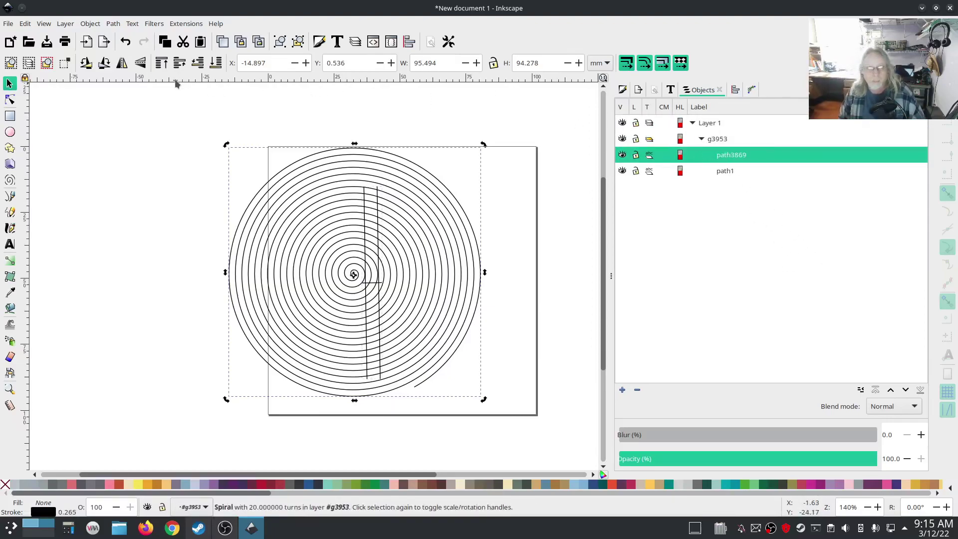
pyautogui.click(187, 26)
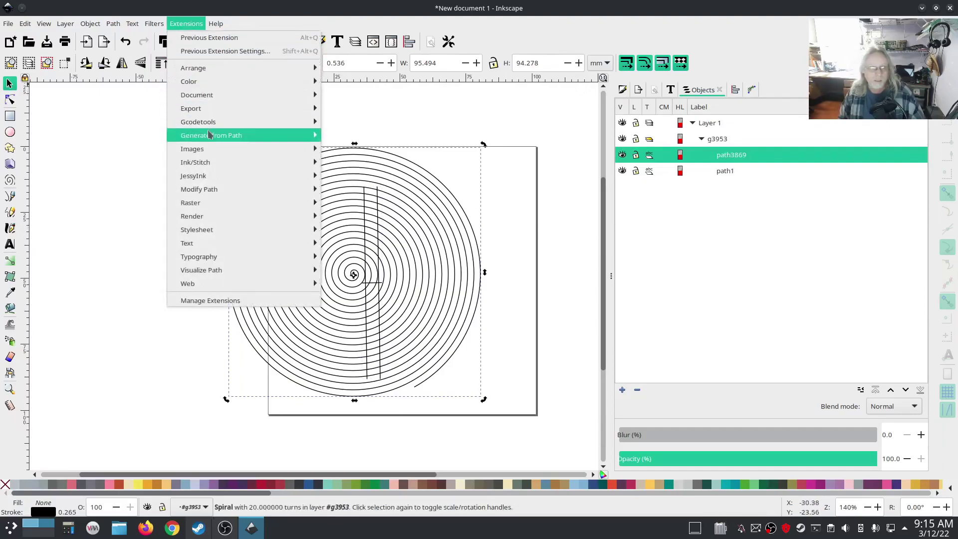
pyautogui.moveTo(212, 162)
pyautogui.moveTo(365, 189)
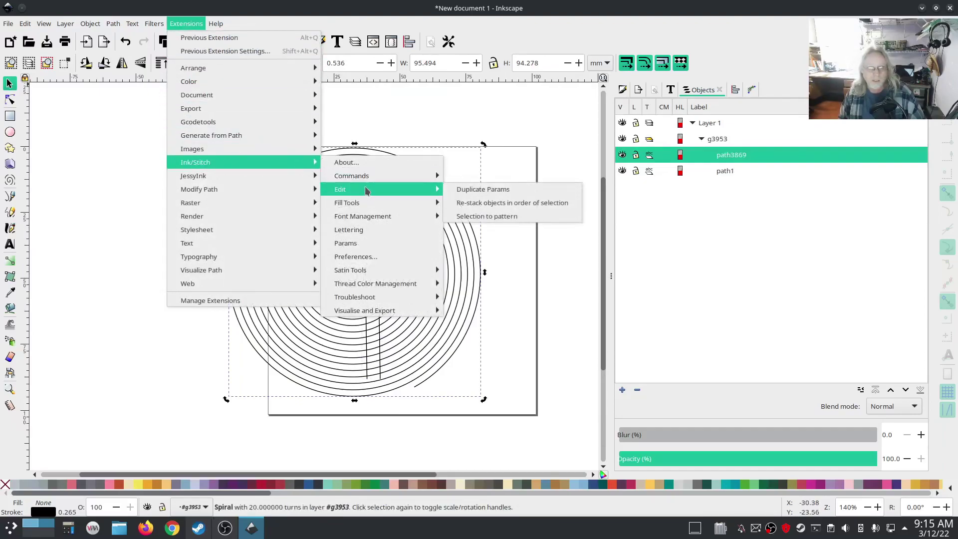
pyautogui.click(508, 217)
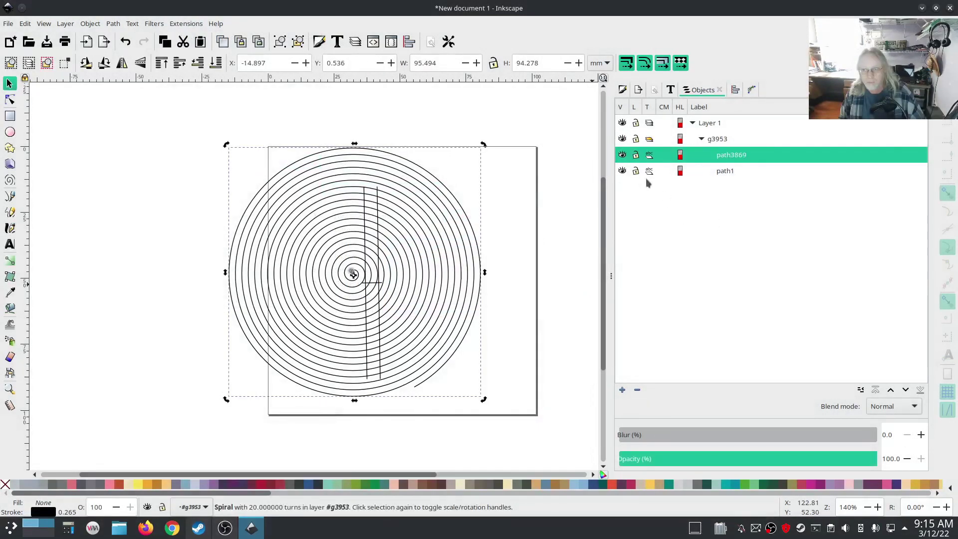
pyautogui.click(622, 155)
# Simulate the stitching of the satin column and skip ahead to its last stitches
pyautogui.click(716, 172)
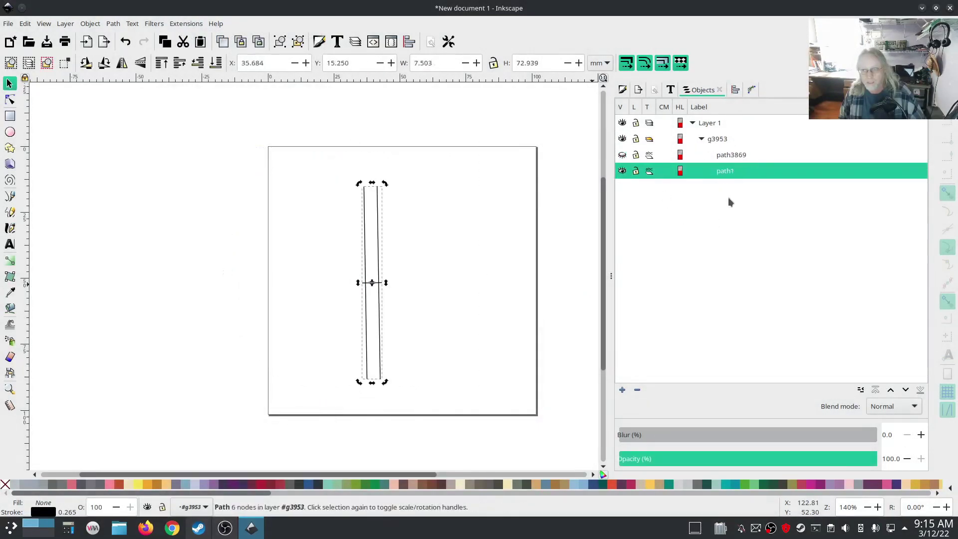
pyautogui.click(188, 24)
pyautogui.moveTo(209, 164)
pyautogui.moveTo(388, 298)
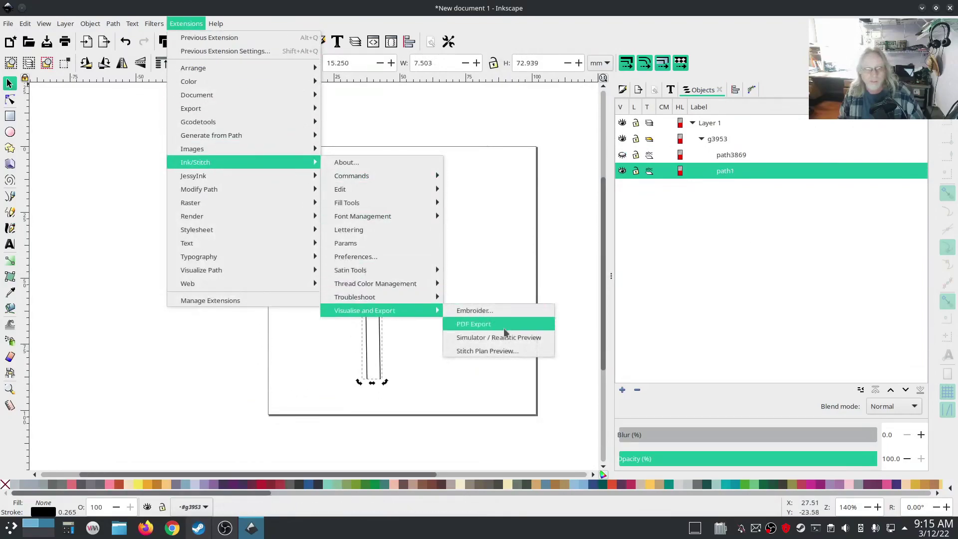
pyautogui.click(519, 336)
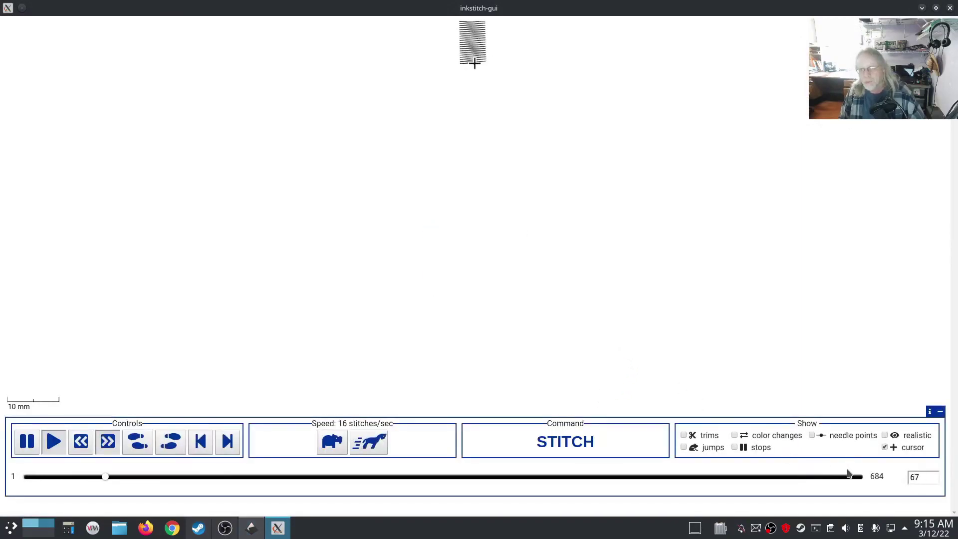
pyautogui.click(861, 478)
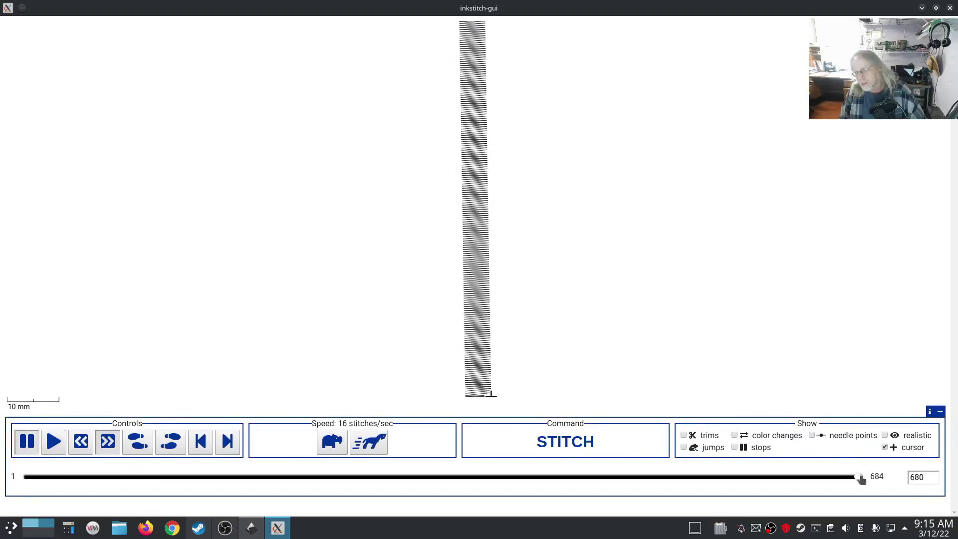
# Examine the spiral pattern across the satin stitches up close in realistic view, close the simulator, and leave nothing selected
pyautogui.click(884, 435)
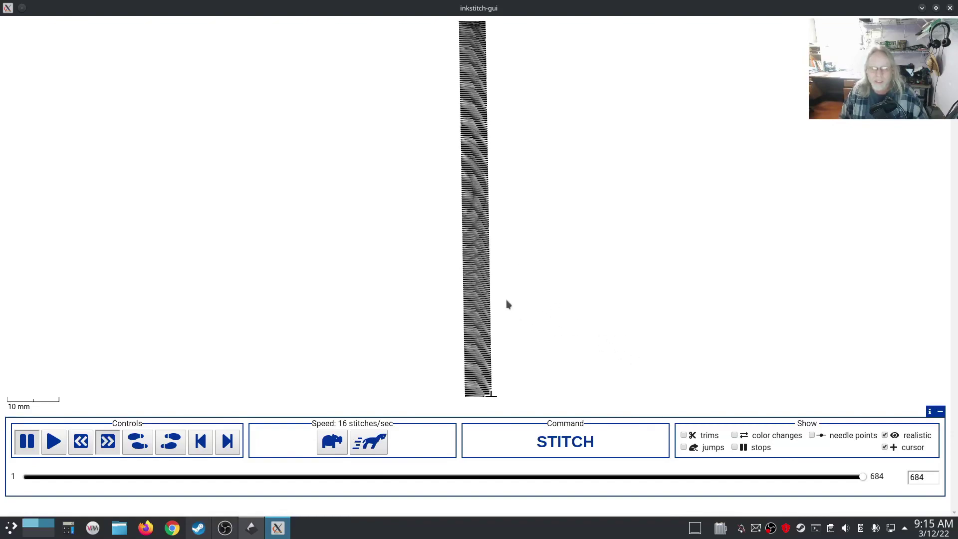
pyautogui.scroll(4, 468, 265)
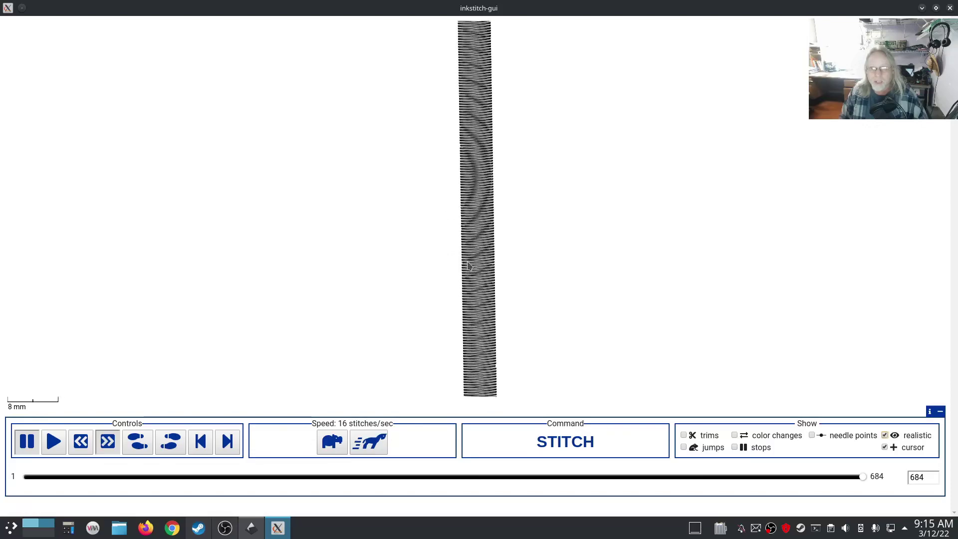
pyautogui.scroll(3, 468, 265)
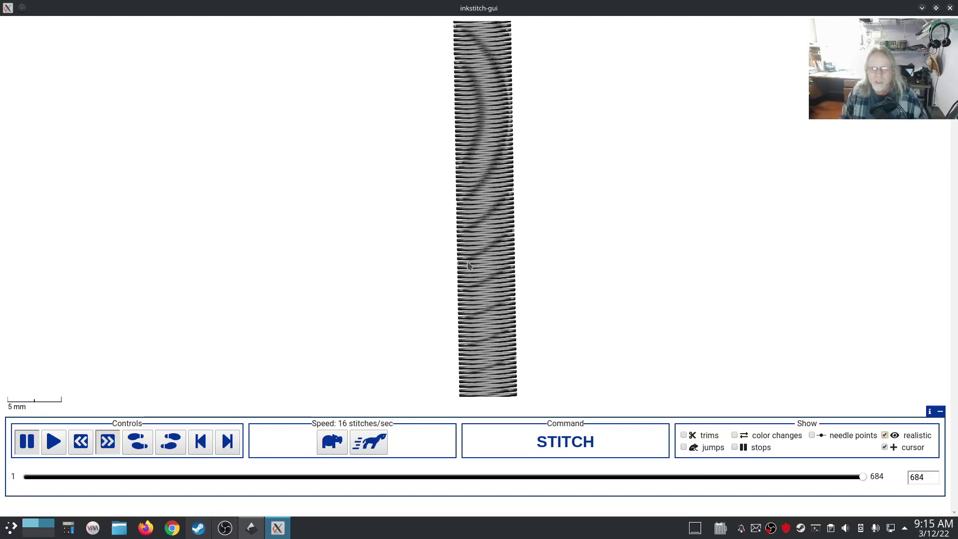
pyautogui.scroll(1, 555, 158)
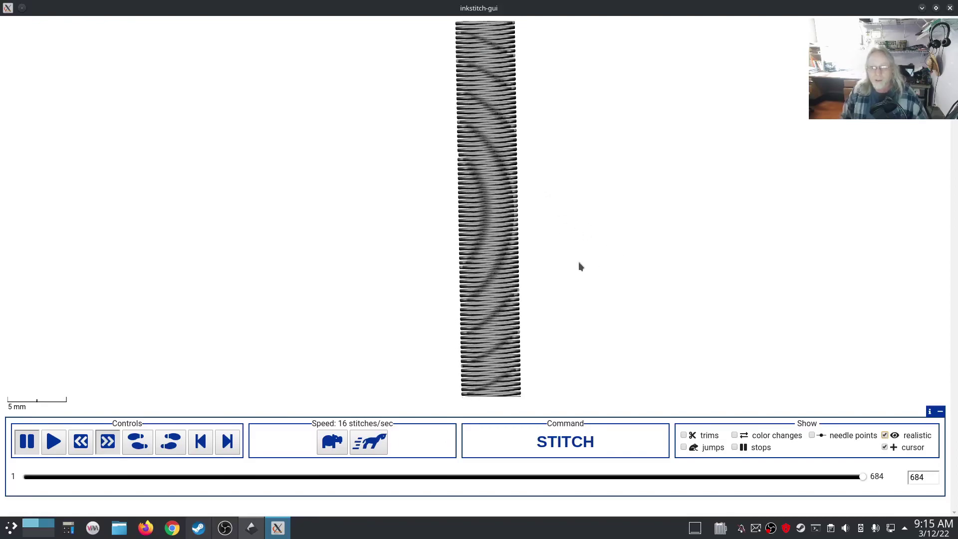
pyautogui.scroll(2, 575, 265)
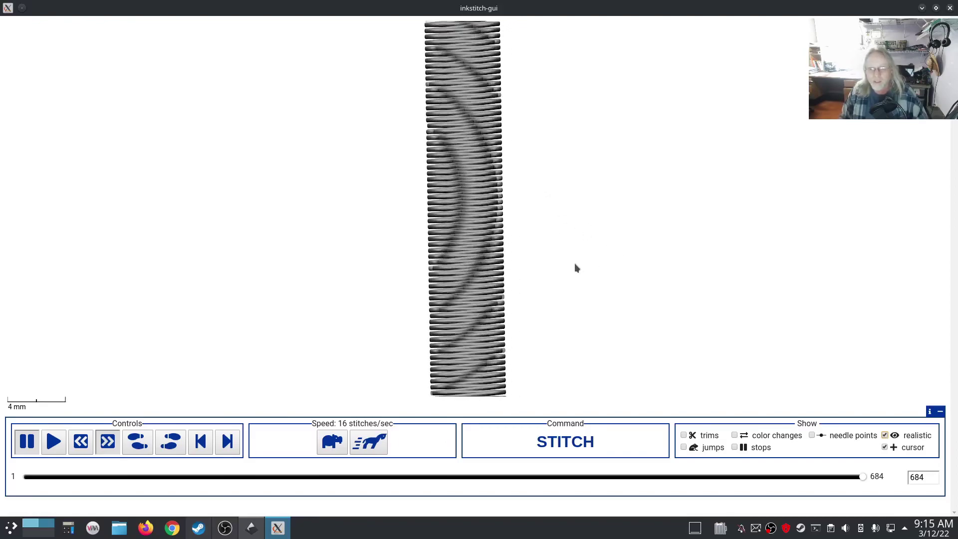
pyautogui.scroll(-1, 575, 268)
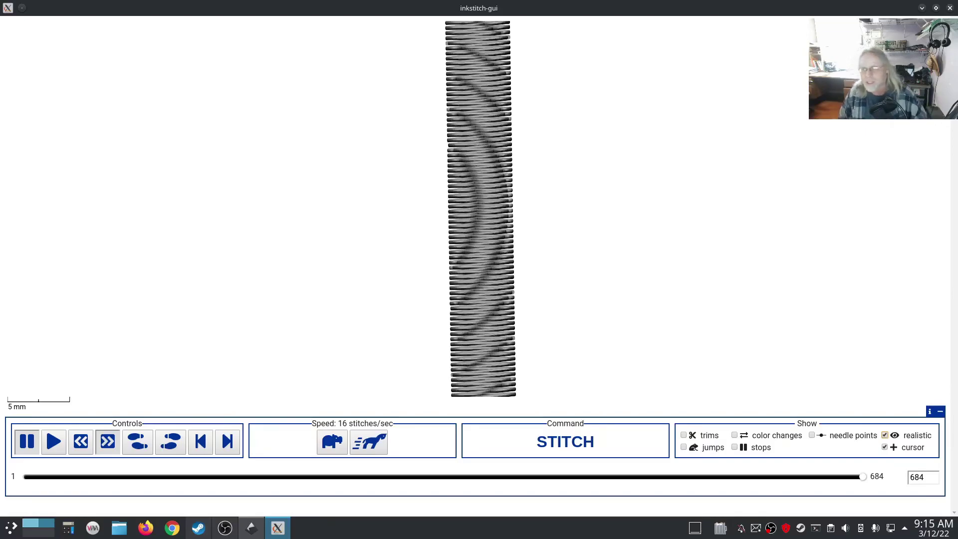
pyautogui.click(949, 8)
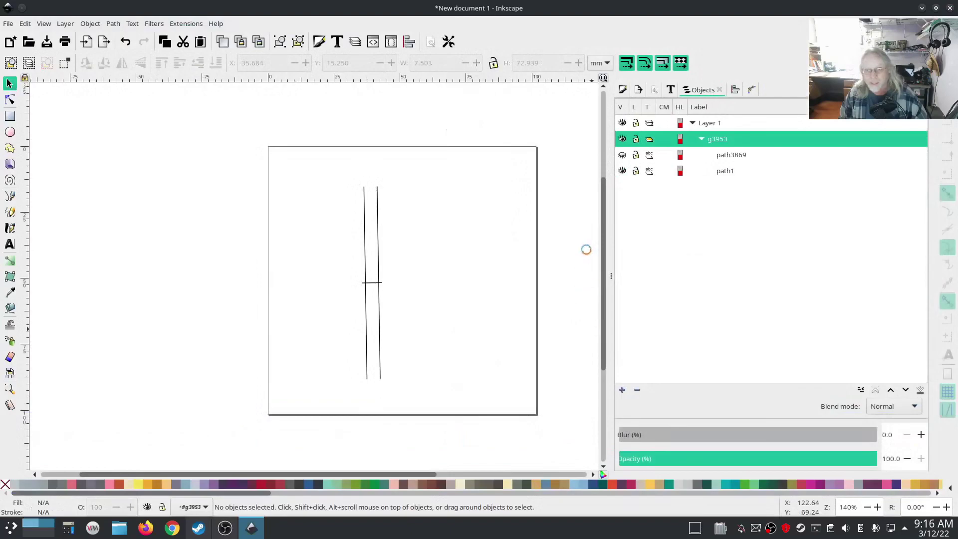
pyautogui.click(721, 140)
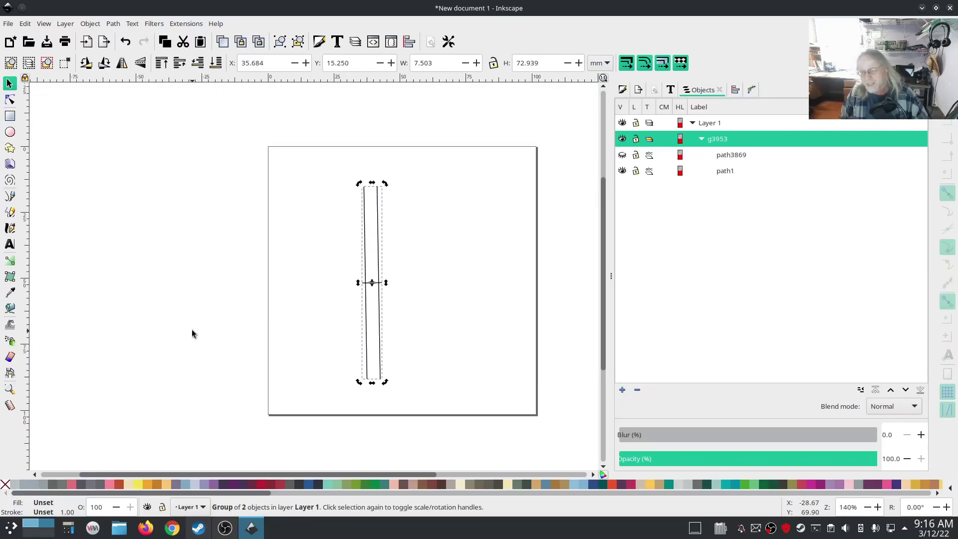
pyautogui.click(190, 232)
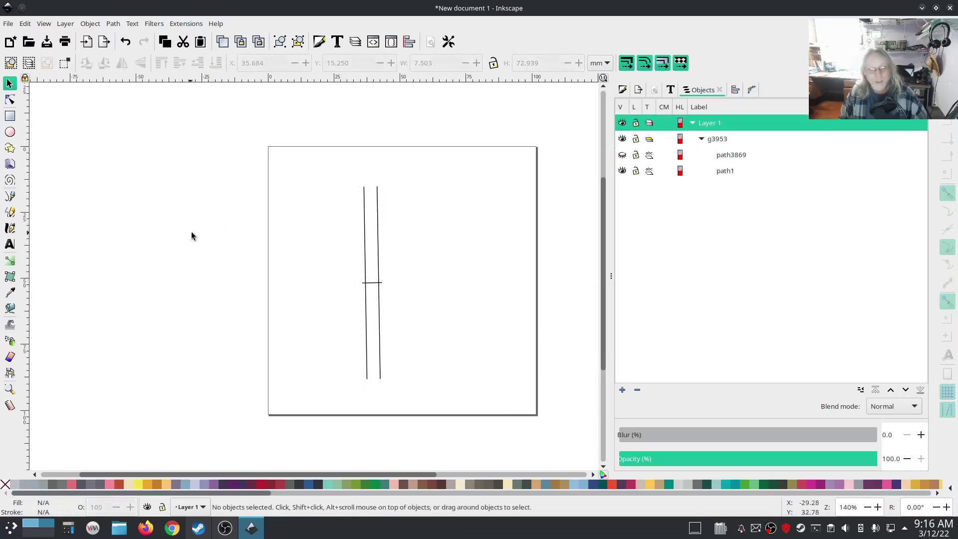